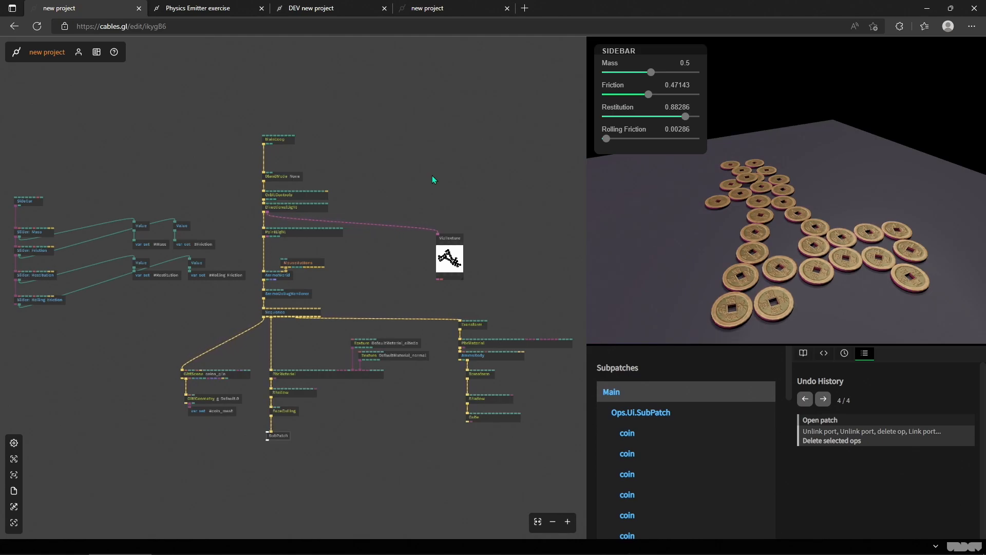
# Examine the coins on the floor from several angles, along with the part of the patch around AmmoWorld
pyautogui.moveTo(830, 233)
pyautogui.mouseDown()
pyautogui.moveTo(822, 216)
pyautogui.moveTo(830, 230)
pyautogui.mouseUp()
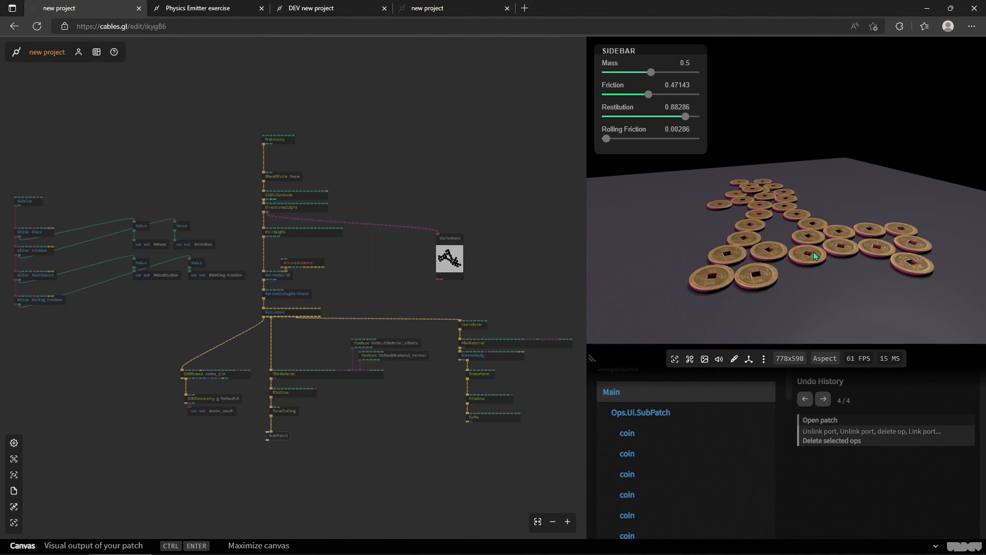
pyautogui.moveTo(774, 221); pyautogui.dragTo(812, 227)
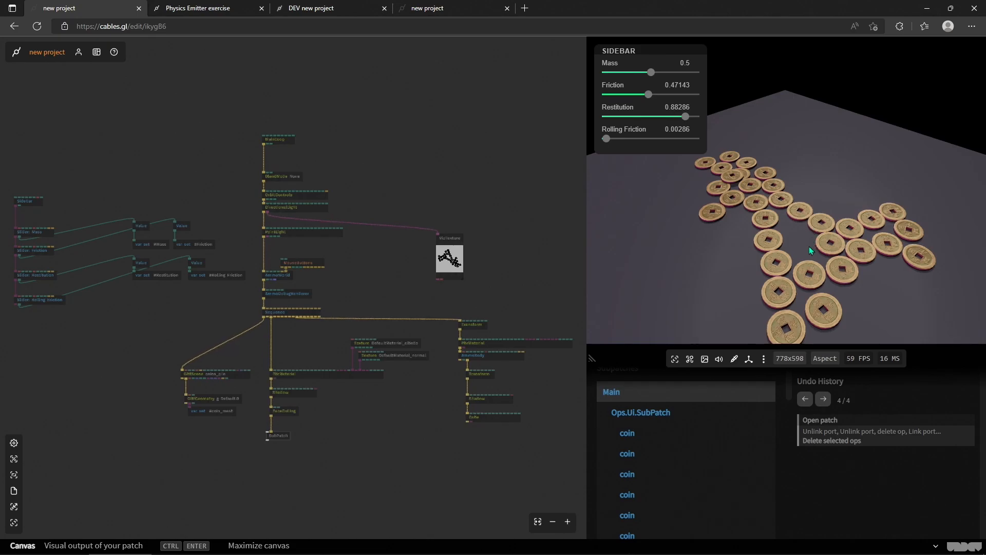
pyautogui.moveTo(802, 233)
pyautogui.mouseDown()
pyautogui.moveTo(772, 228)
pyautogui.moveTo(791, 226)
pyautogui.mouseUp()
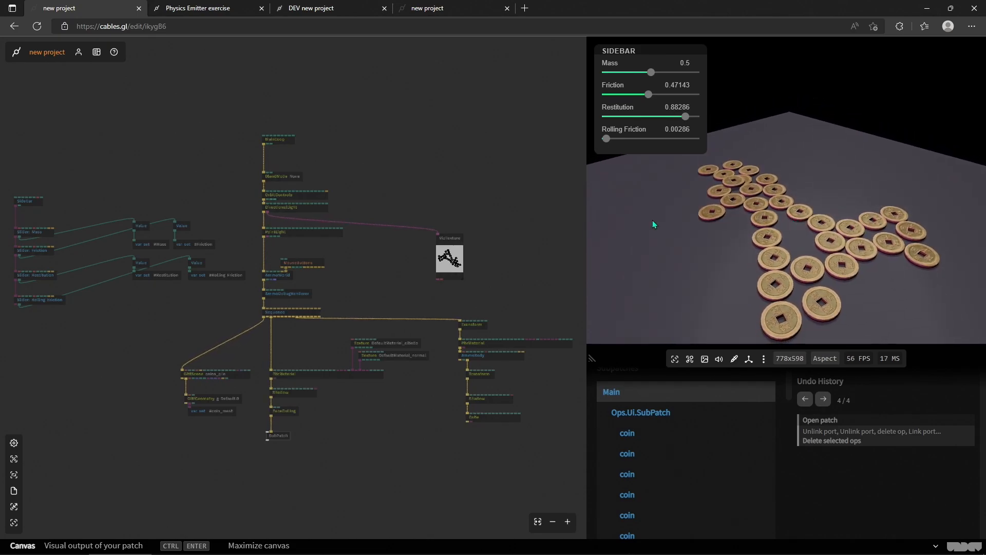
pyautogui.scroll(3, 831, 275)
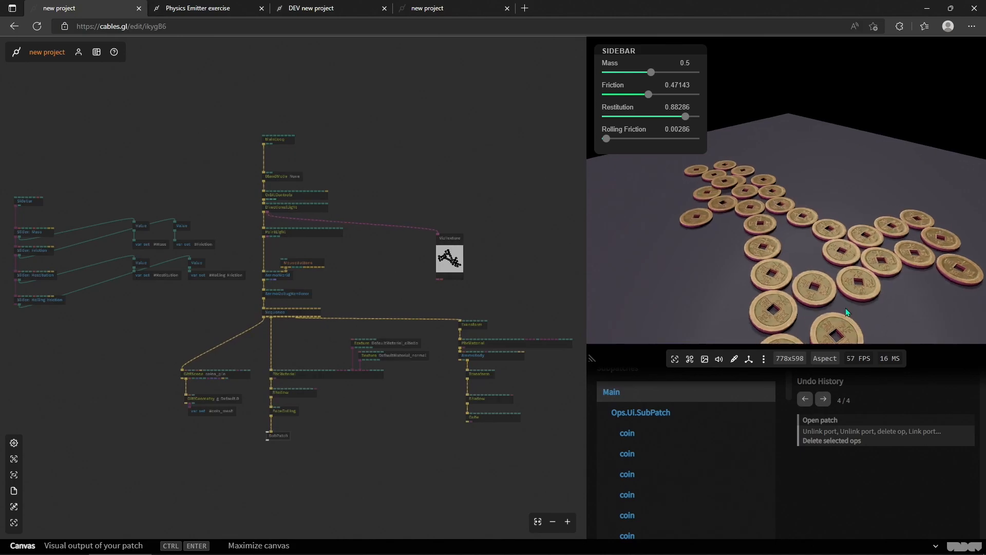
pyautogui.moveTo(830, 276); pyautogui.dragTo(843, 310)
pyautogui.scroll(-3, 845, 303)
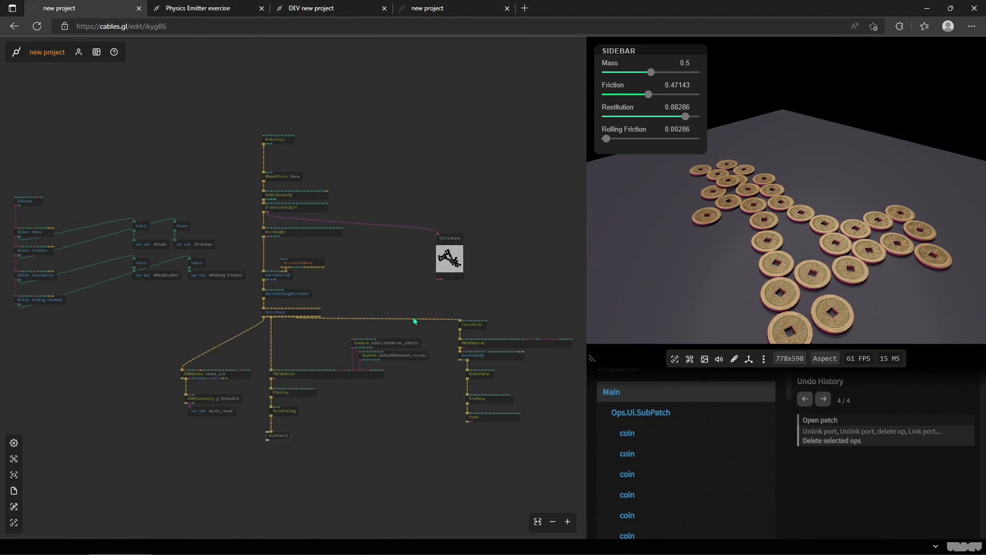
pyautogui.scroll(6, 288, 308)
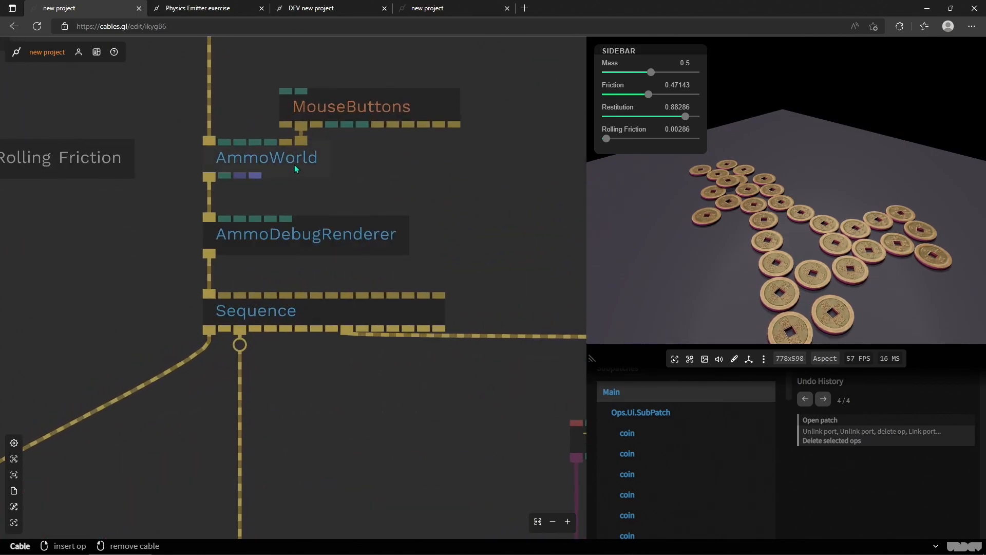
pyautogui.scroll(-6, 307, 166)
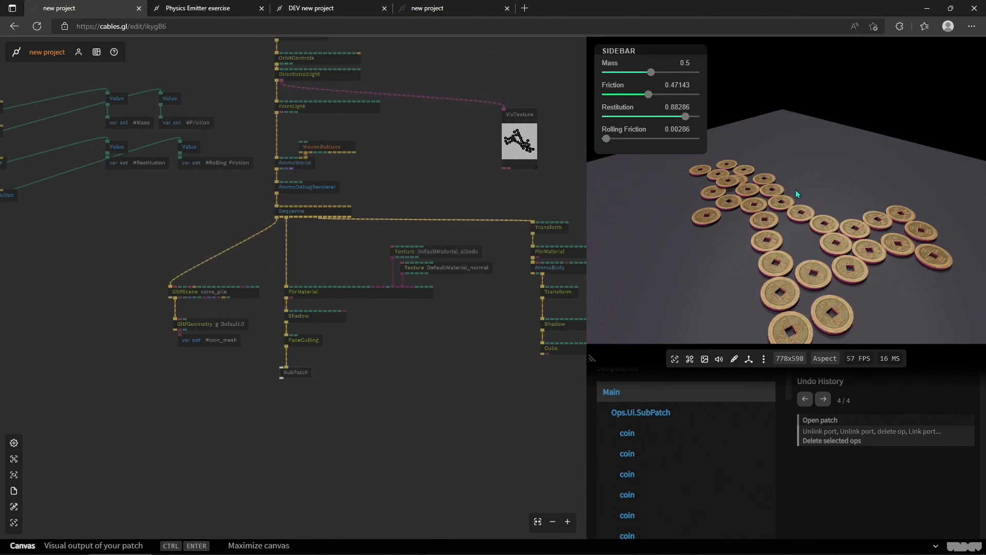
pyautogui.moveTo(803, 189); pyautogui.dragTo(822, 232)
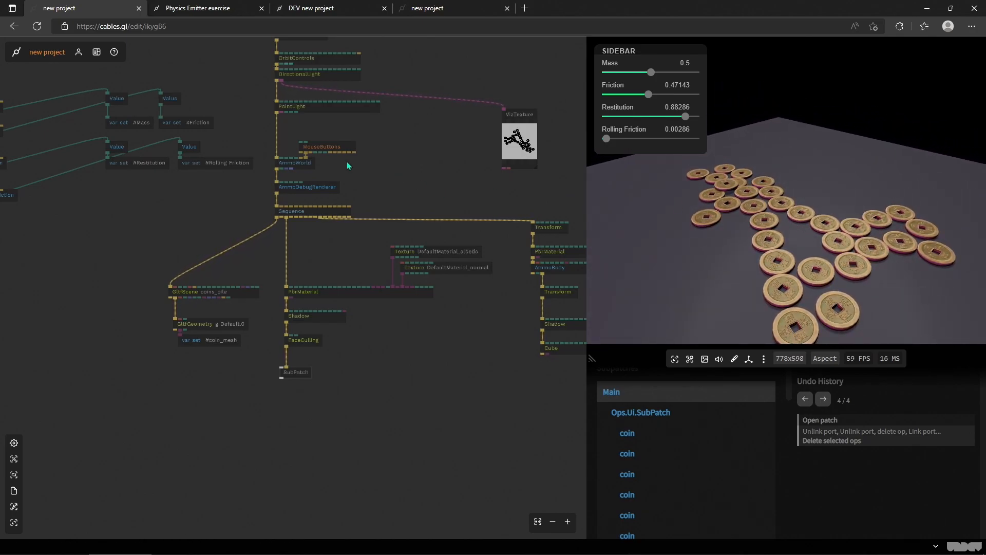
# Open the AmmoWorld op's parameters and review its gravity inputs, MouseButtons link and outputs
pyautogui.scroll(10, 308, 154)
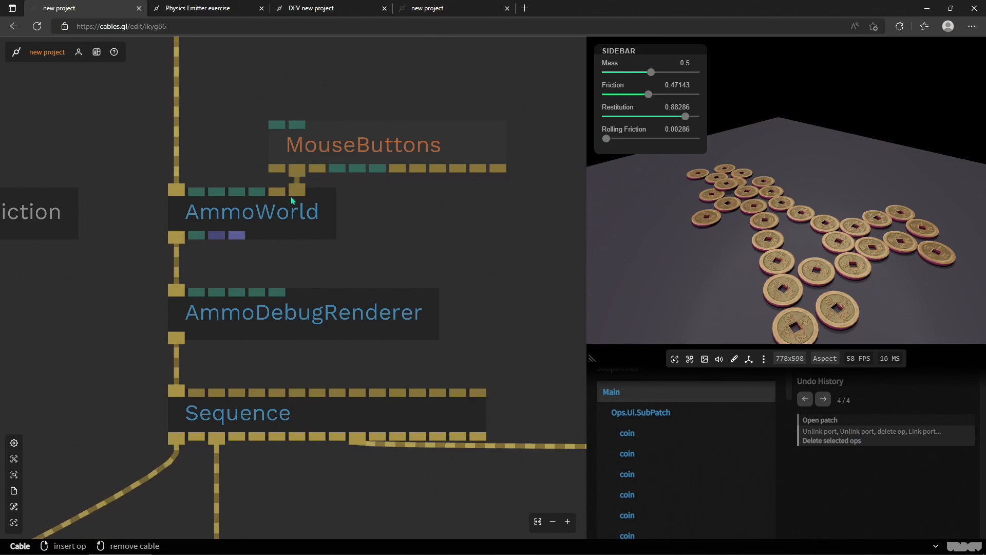
pyautogui.click(283, 218)
pyautogui.scroll(-5, 705, 480)
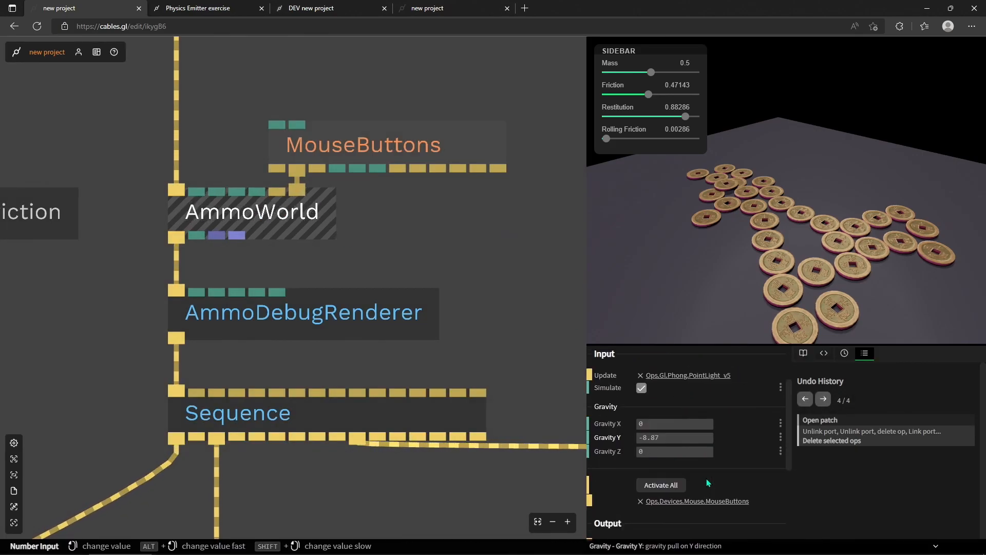
pyautogui.scroll(2, 704, 485)
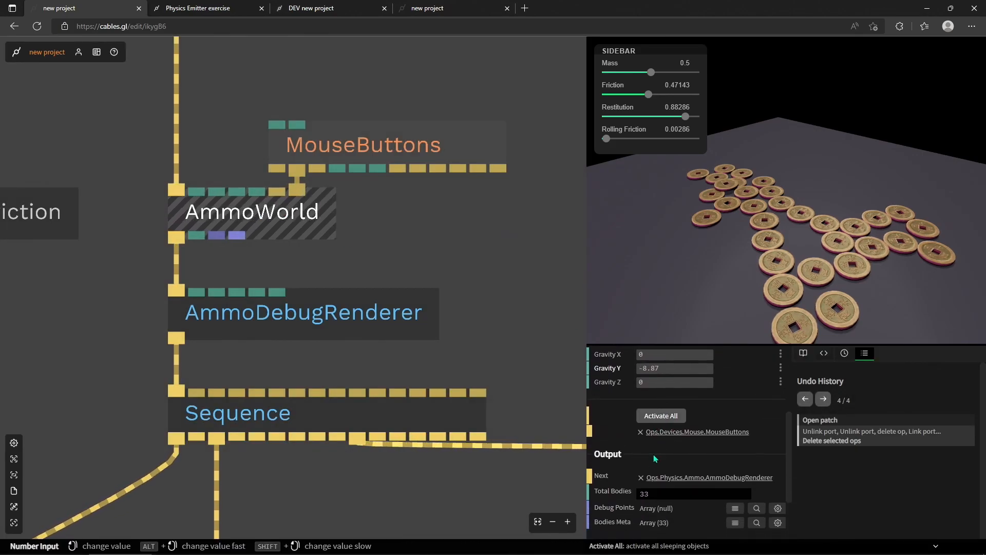
# Restart the coin simulation several times in the canvas and watch how the coins fall
pyautogui.click(857, 235)
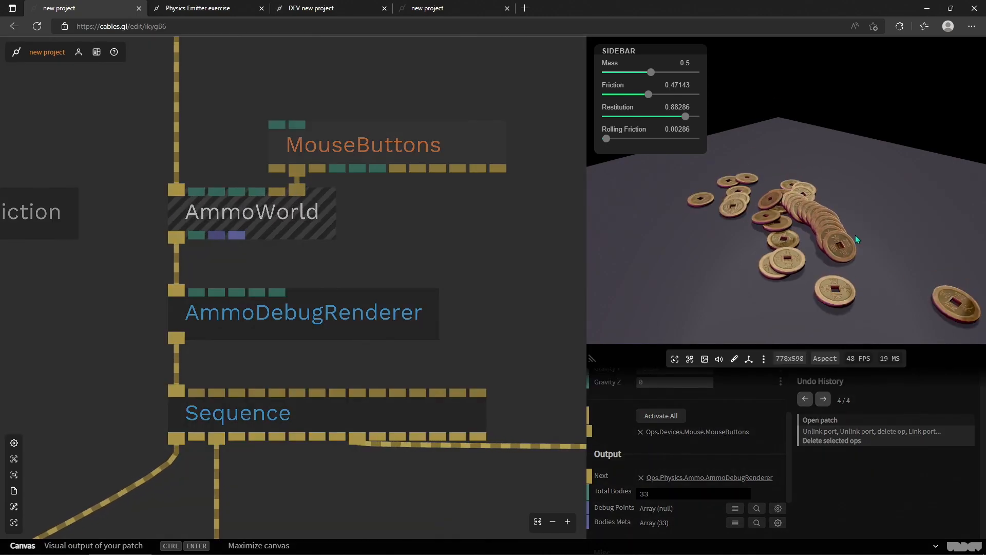
pyautogui.click(822, 229)
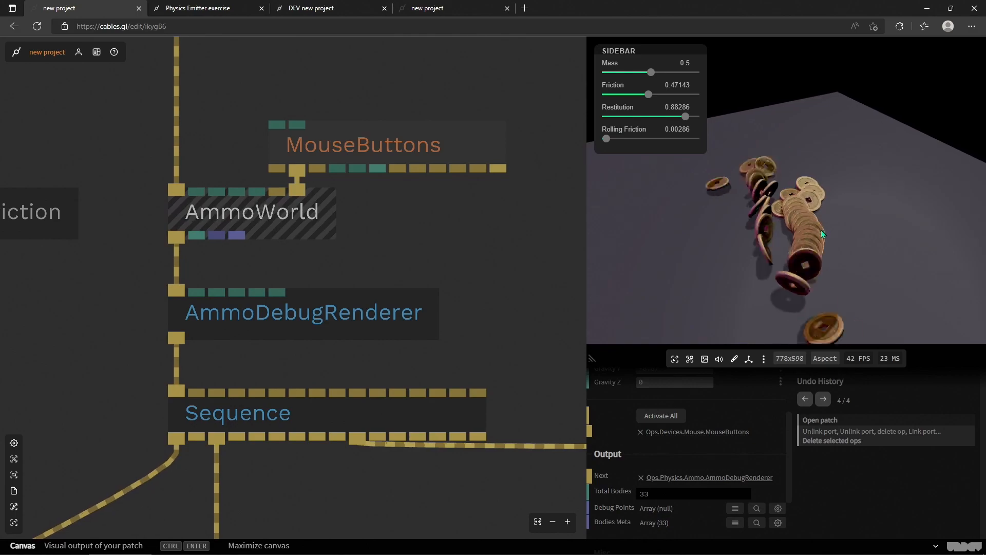
pyautogui.click(816, 233)
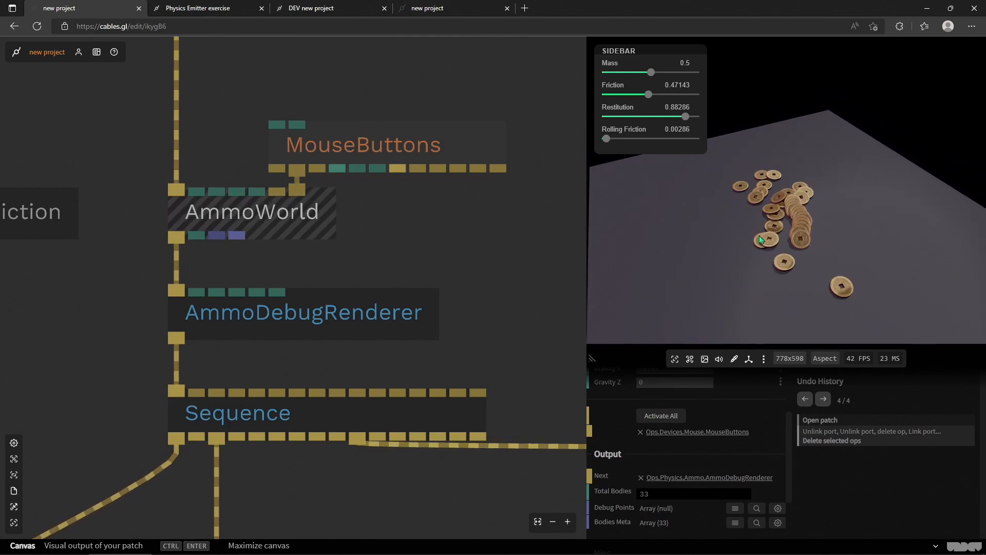
pyautogui.click(793, 223)
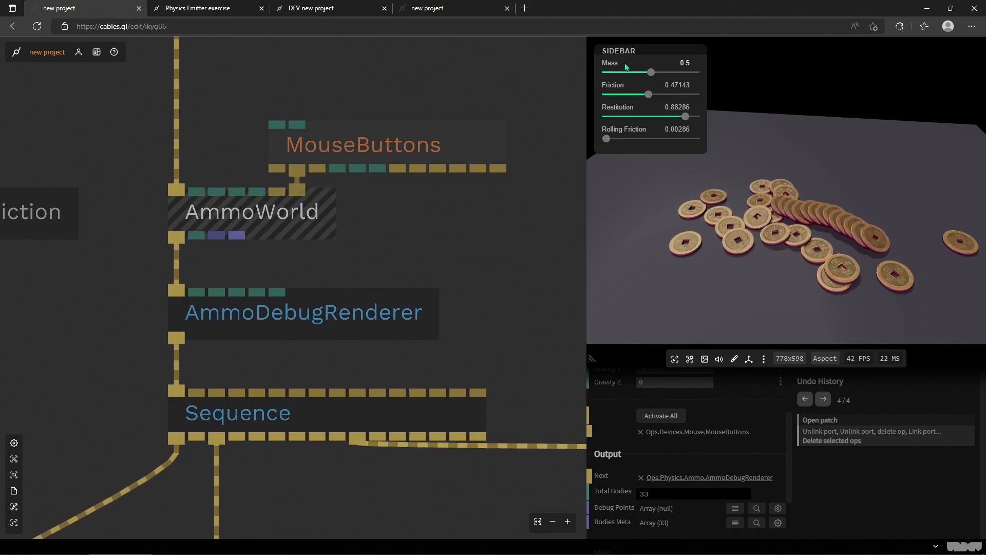
# Examine the slider, Value and variable ops for Mass, Friction, Restitution and Rolling Friction, and their surroundings in the patch
pyautogui.click(315, 261)
pyautogui.scroll(-4, 319, 259)
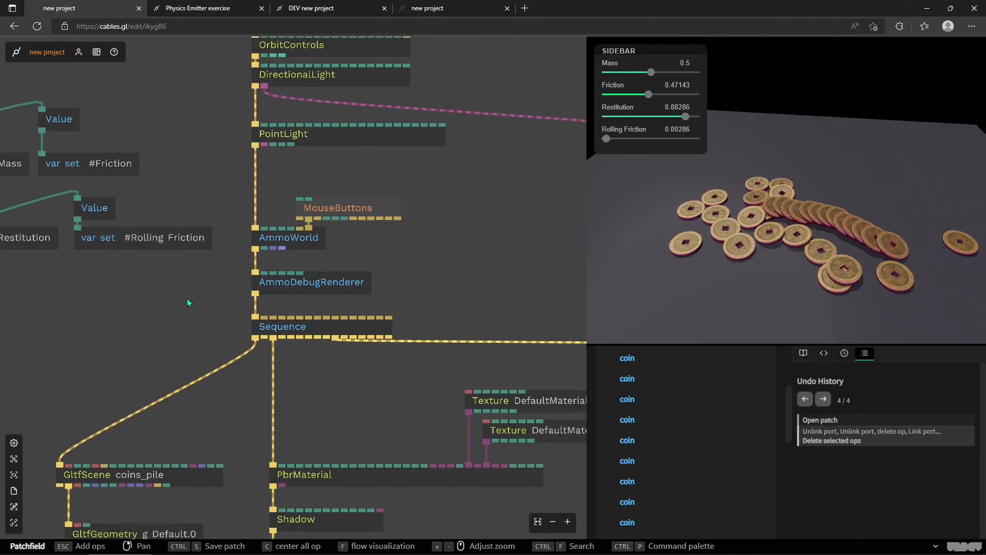
pyautogui.moveTo(190, 294); pyautogui.dragTo(403, 402)
pyautogui.scroll(1, 297, 377)
pyautogui.scroll(2, 297, 378)
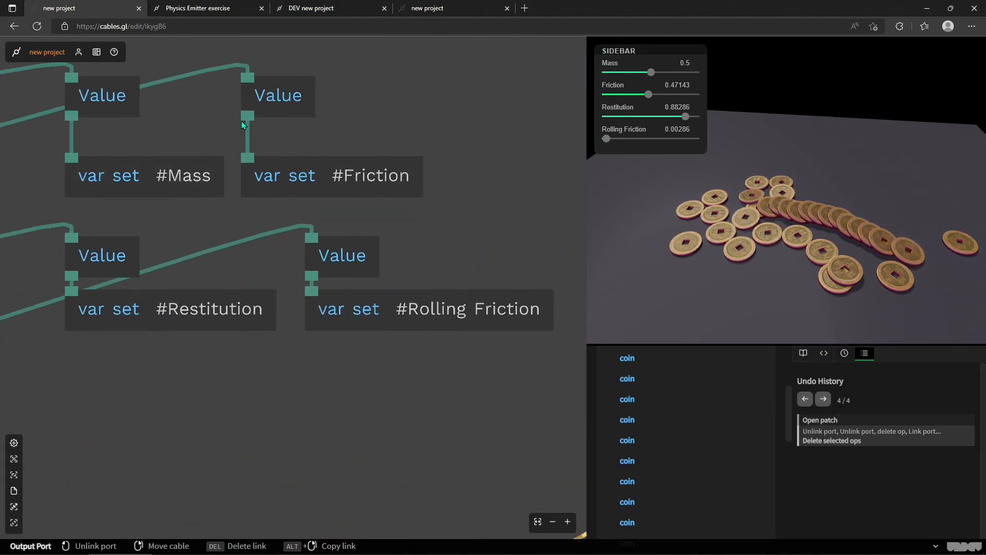
pyautogui.scroll(-3, 445, 345)
pyautogui.moveTo(479, 385); pyautogui.dragTo(415, 284)
pyautogui.scroll(-2, 359, 350)
pyautogui.moveTo(379, 339); pyautogui.dragTo(302, 232)
# Add an AmmoBody op to the empty area of the patch near GltfScene and review its physics parameters
pyautogui.moveTo(182, 265); pyautogui.dragTo(225, 282)
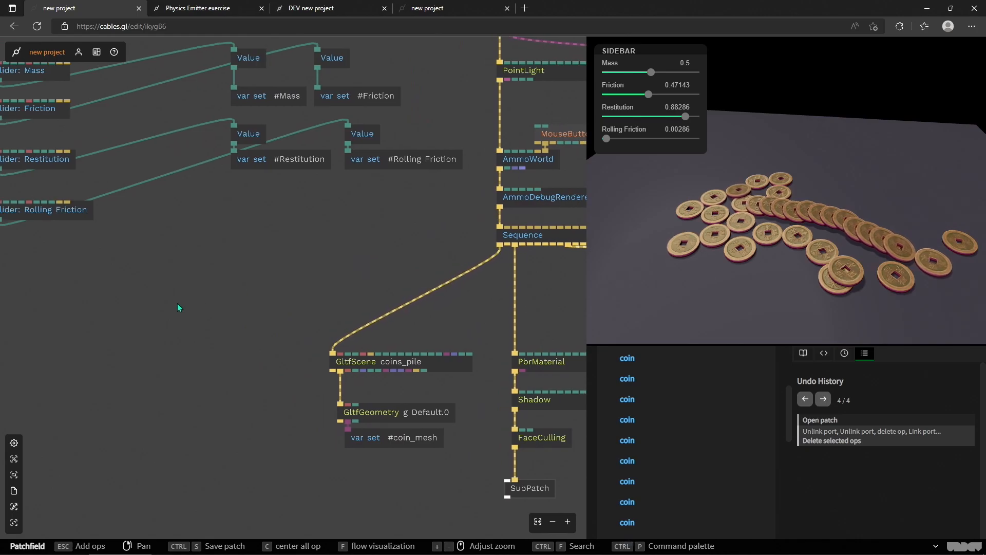
pyautogui.press('Escape')
pyautogui.write('ammobo')
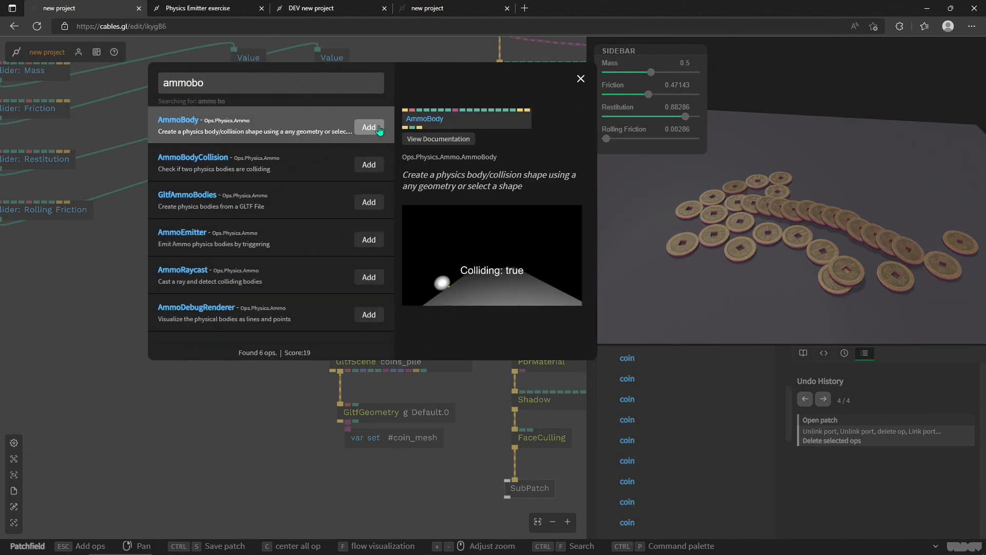
pyautogui.click(369, 127)
pyautogui.scroll(5, 339, 309)
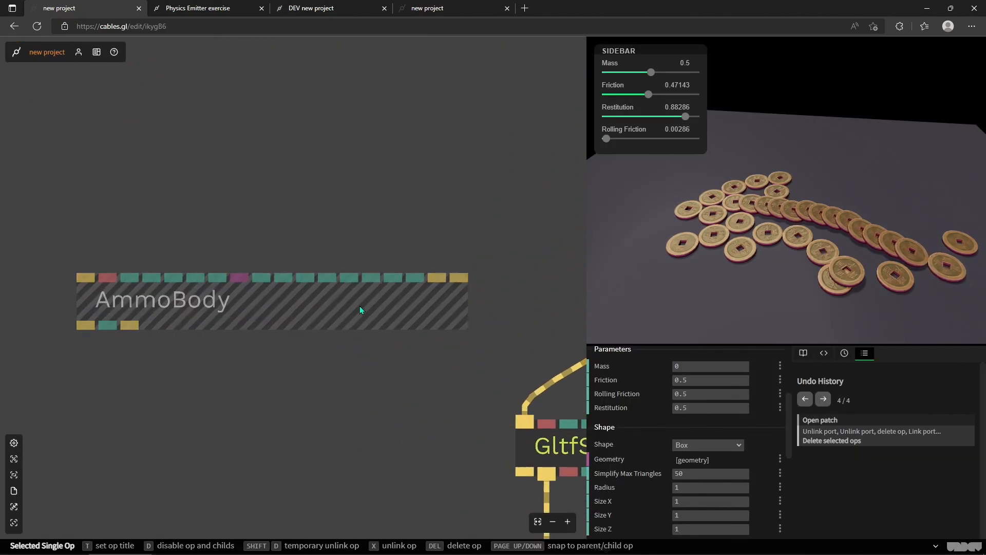
pyautogui.moveTo(356, 308); pyautogui.dragTo(398, 272)
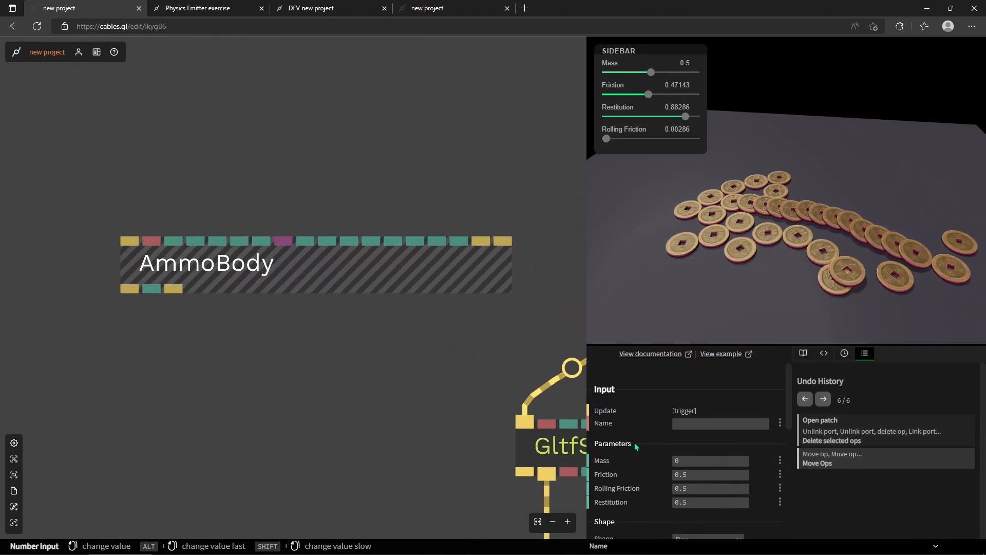
pyautogui.scroll(-4, 635, 428)
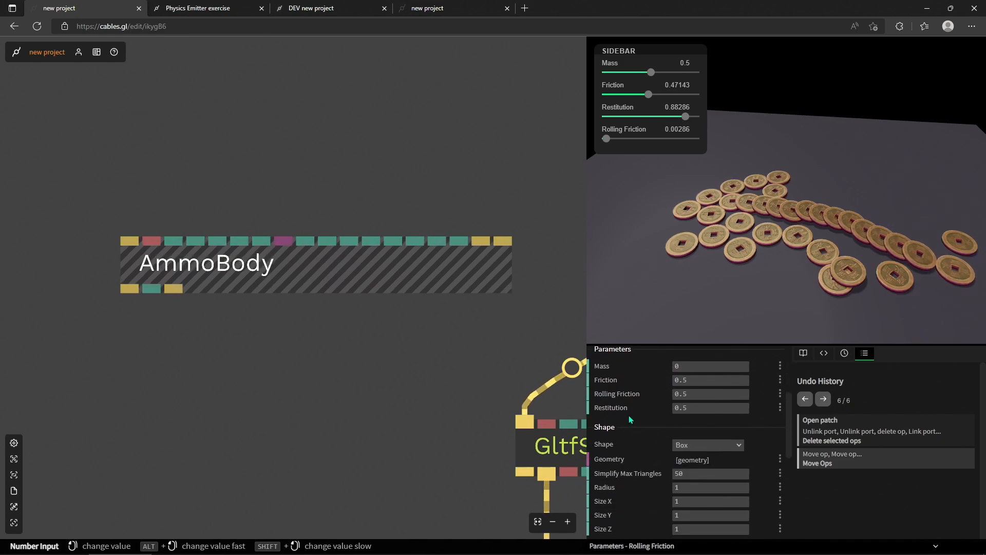
pyautogui.scroll(3, 633, 421)
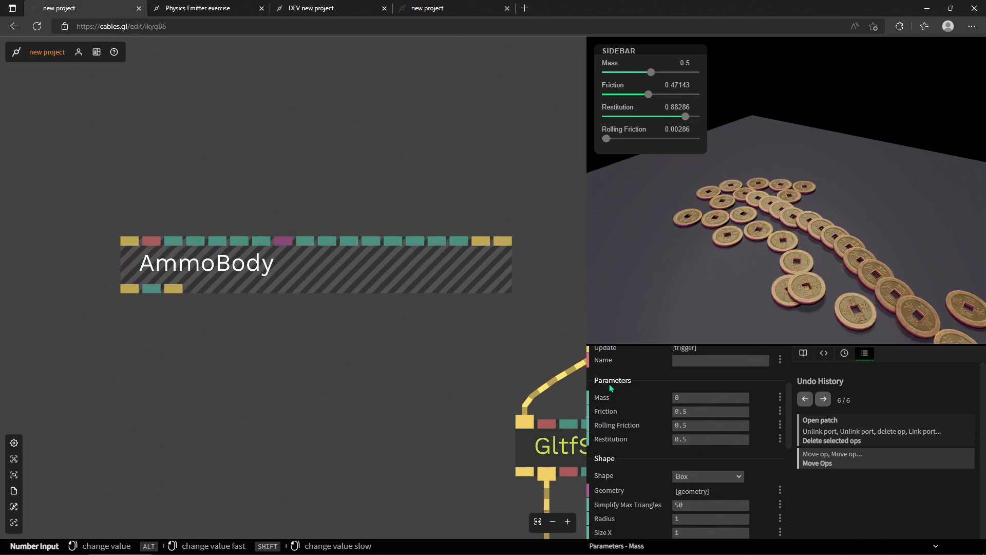
# Open the parameters of the floor's AmmoBody op above the Cube and examine its mass, friction, rolling friction and restitution
pyautogui.click(502, 365)
pyautogui.scroll(-6, 503, 366)
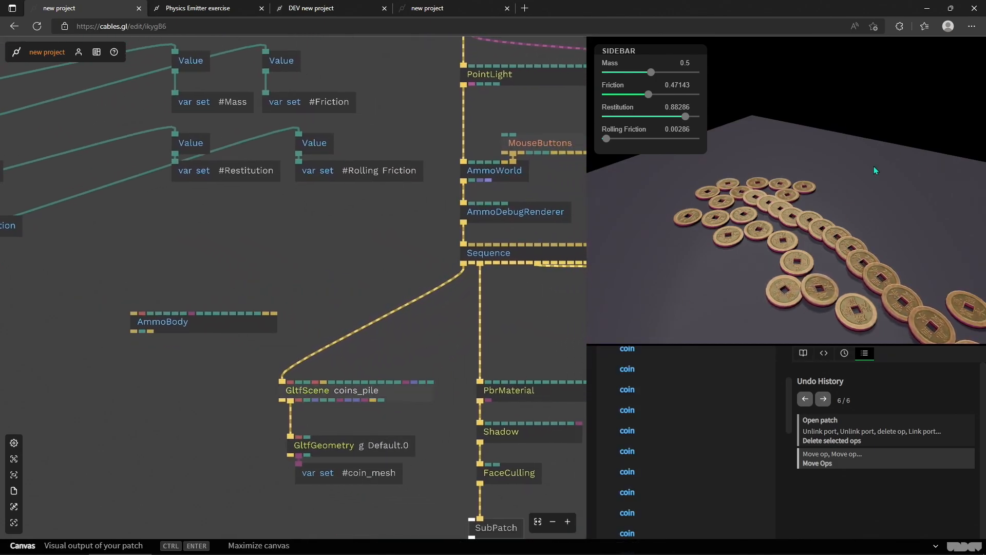
pyautogui.moveTo(519, 362); pyautogui.dragTo(337, 264)
pyautogui.moveTo(417, 296); pyautogui.dragTo(200, 368)
pyautogui.scroll(-3, 200, 368)
pyautogui.moveTo(443, 426); pyautogui.dragTo(351, 398)
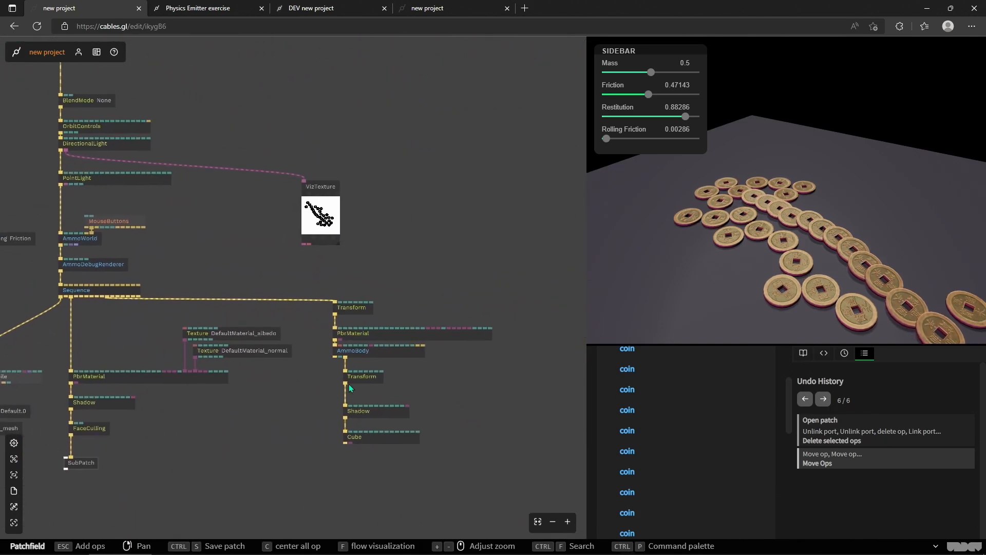
pyautogui.scroll(5, 383, 366)
pyautogui.click(385, 367)
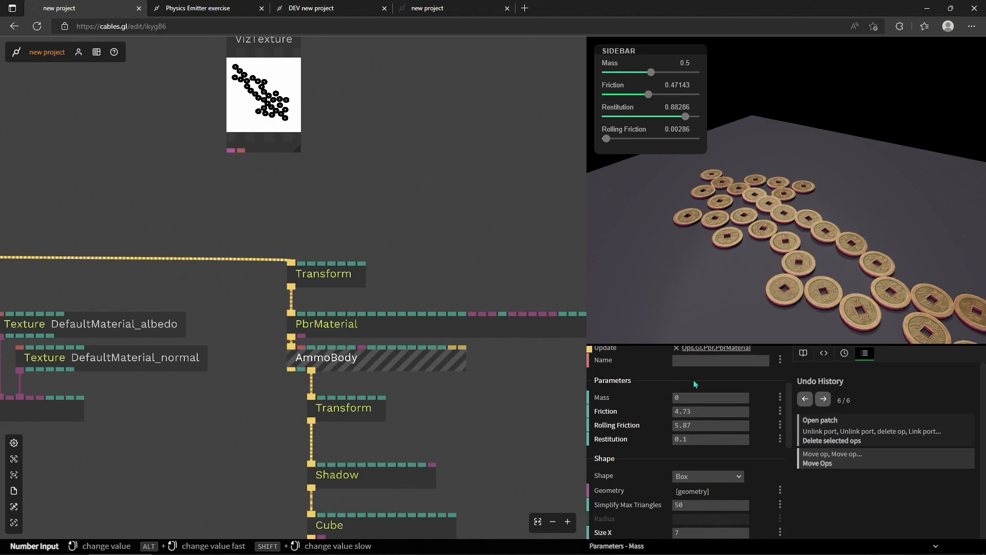
pyautogui.moveTo(814, 183)
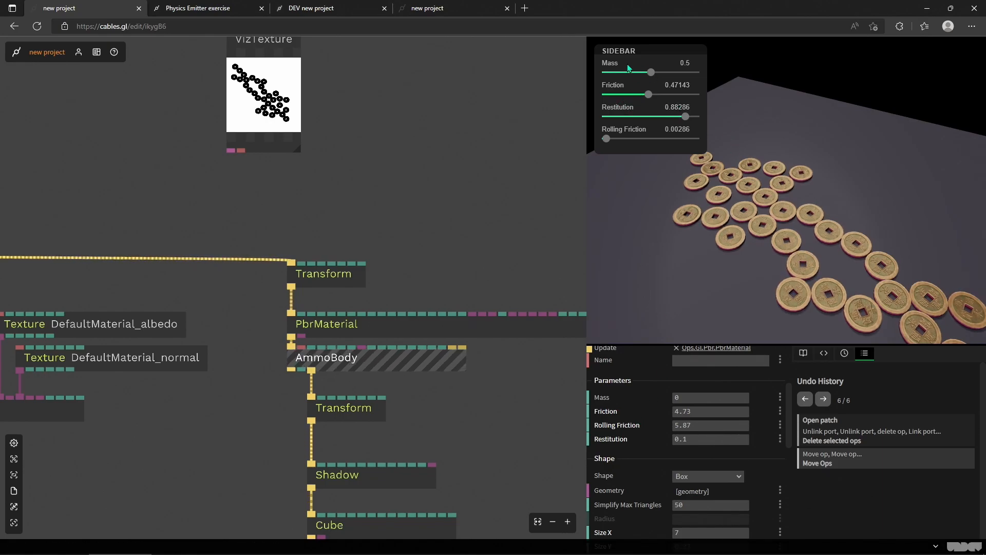
pyautogui.scroll(-1, 819, 240)
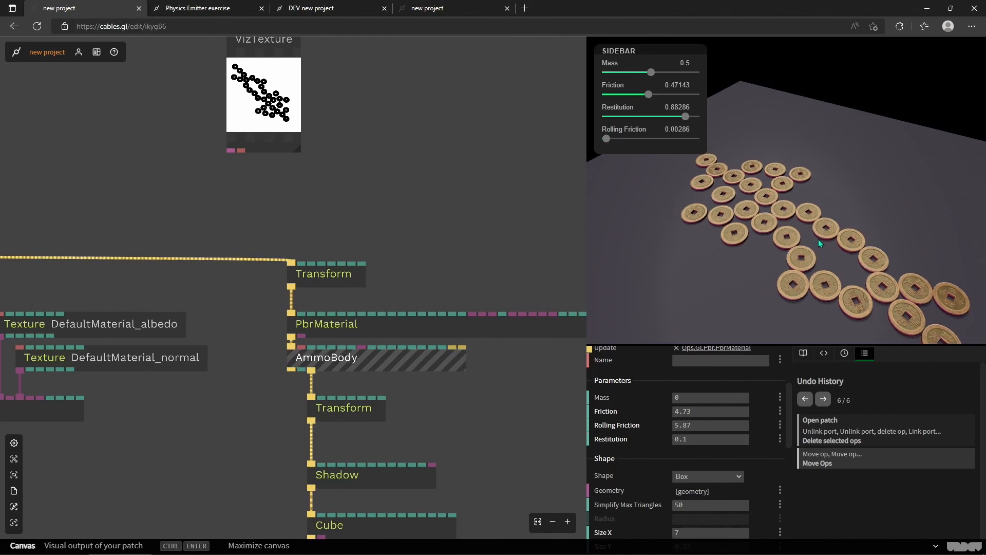
pyautogui.moveTo(818, 239); pyautogui.dragTo(838, 237)
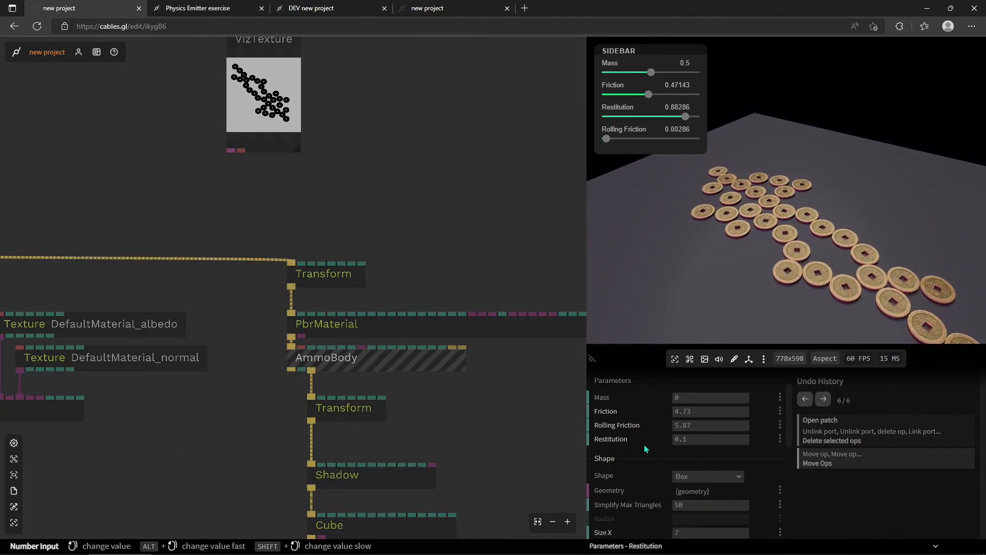
pyautogui.click(633, 451)
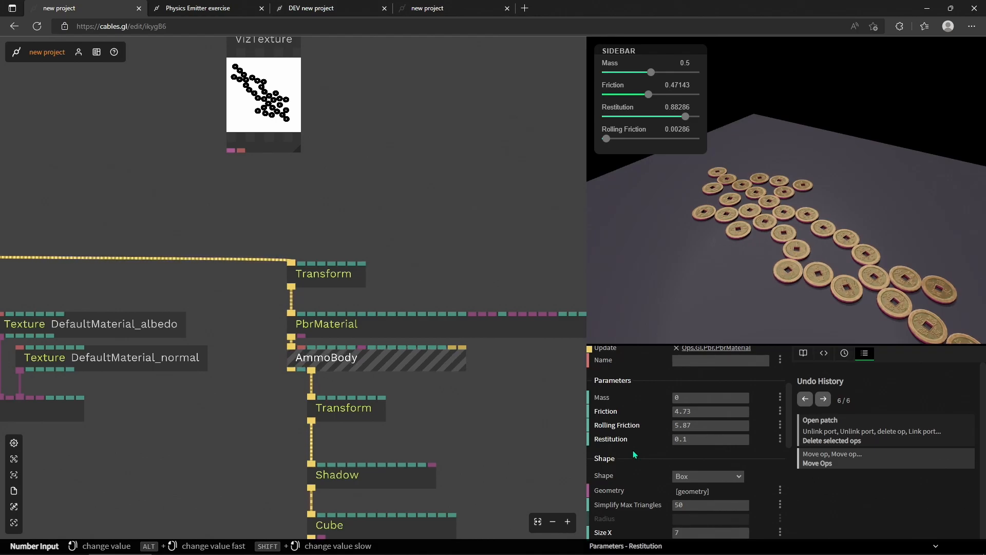
# Set the coins' Mass to 0 in the canvas sidebar
pyautogui.moveTo(780, 218); pyautogui.dragTo(817, 215)
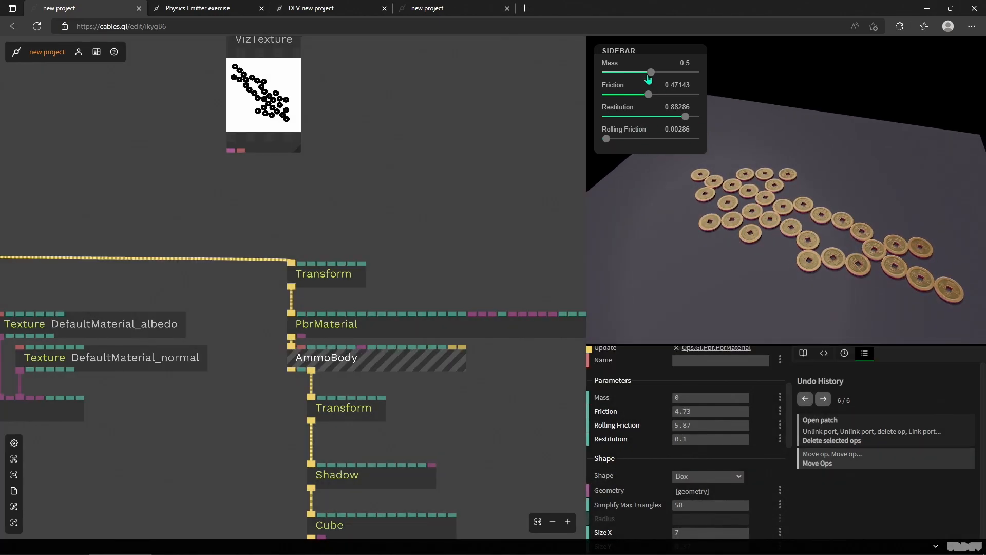
pyautogui.moveTo(648, 77); pyautogui.dragTo(605, 74)
pyautogui.click(616, 75)
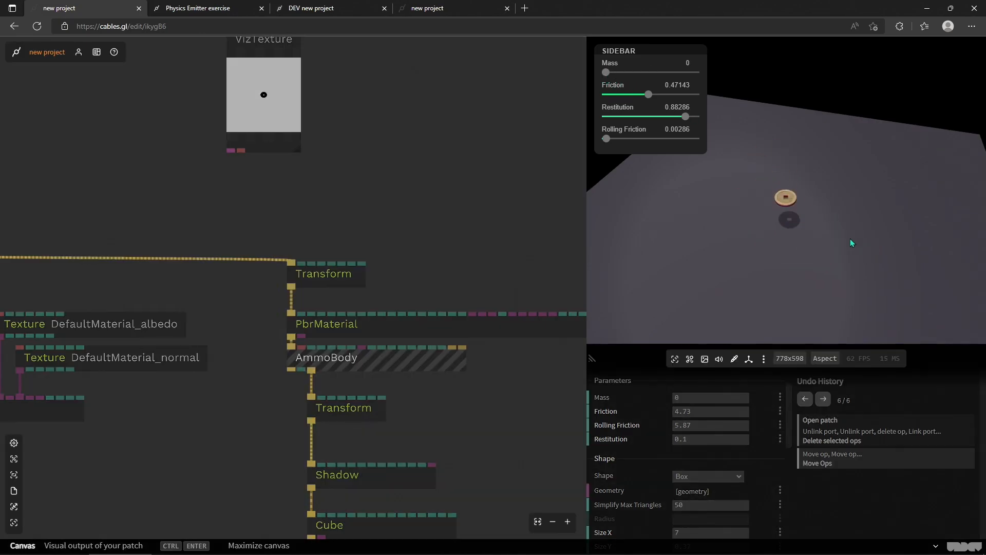
# Set both the coins' Mass and their Friction to 0.09429 in the canvas sidebar
pyautogui.moveTo(838, 213); pyautogui.dragTo(793, 213)
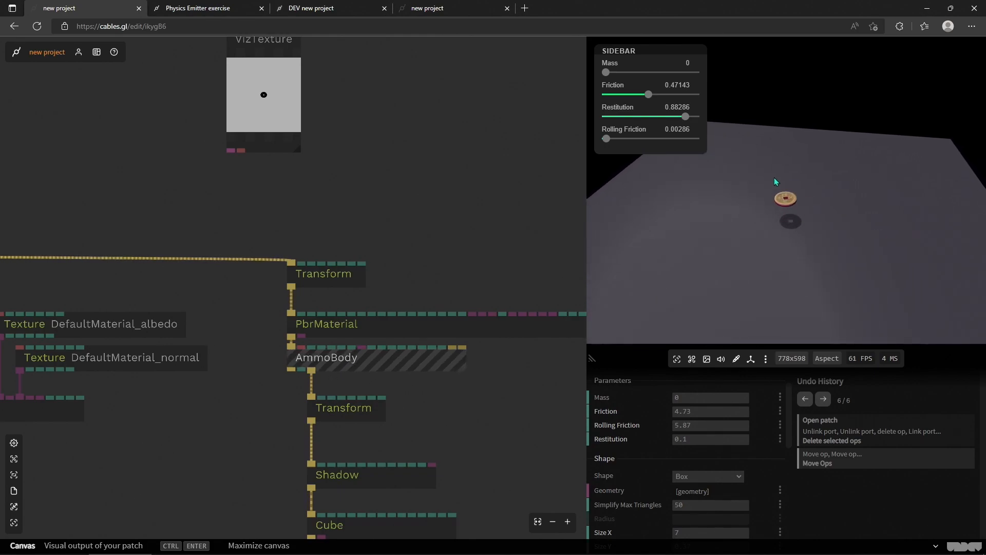
pyautogui.click(615, 73)
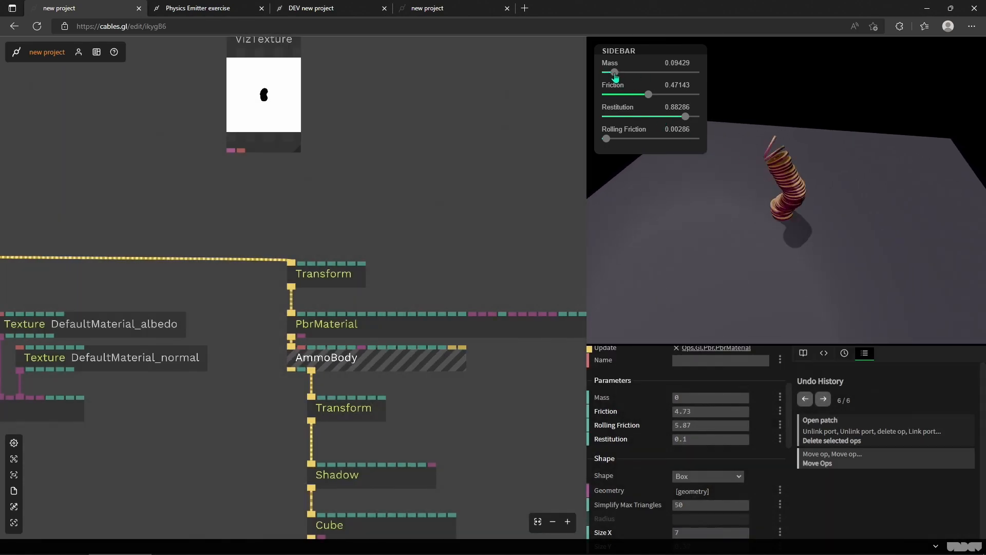
pyautogui.moveTo(649, 95); pyautogui.dragTo(615, 96)
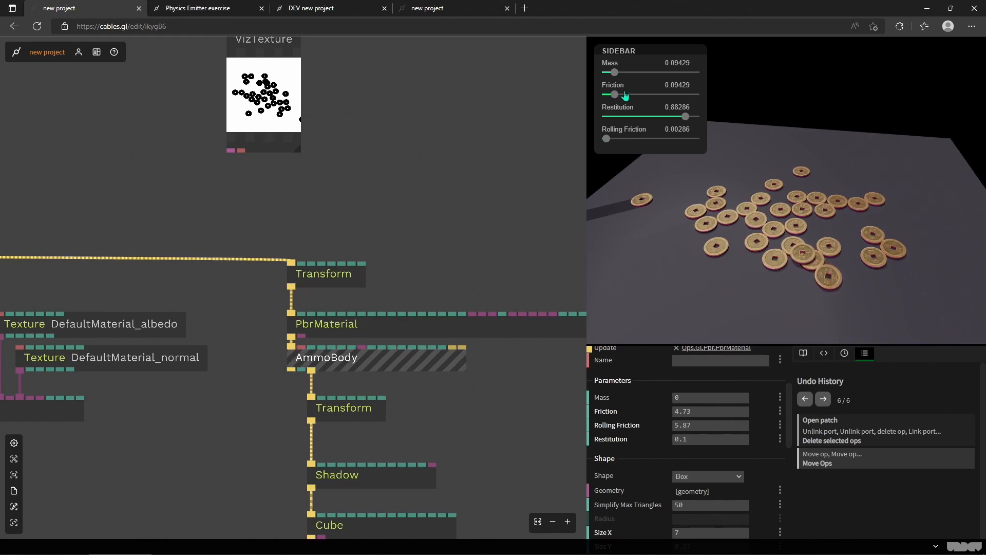
# Set the coins' Friction to 0.19714 and their Restitution to 1 in the canvas sidebar
pyautogui.click(624, 96)
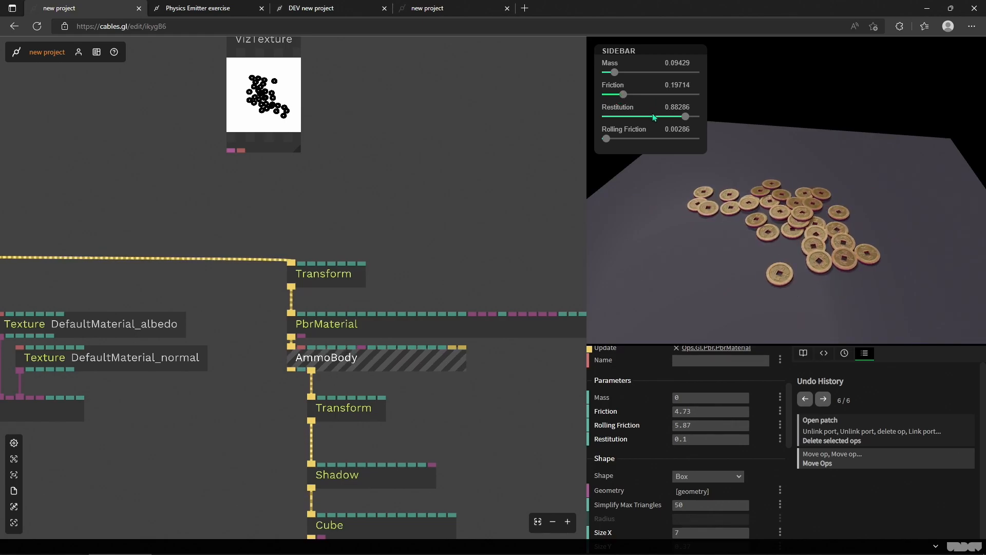
pyautogui.click(612, 117)
pyautogui.moveTo(611, 117); pyautogui.dragTo(698, 124)
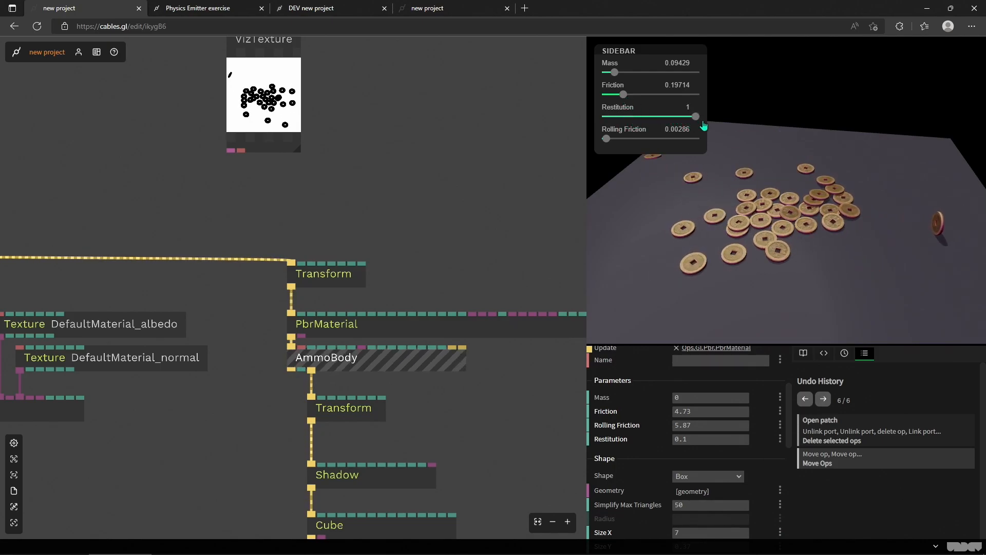
# Try Friction values of 0.42 and 0.20286 for the coins, settle on 0.34 and view how the stack falls
pyautogui.click(633, 100)
pyautogui.click(635, 101)
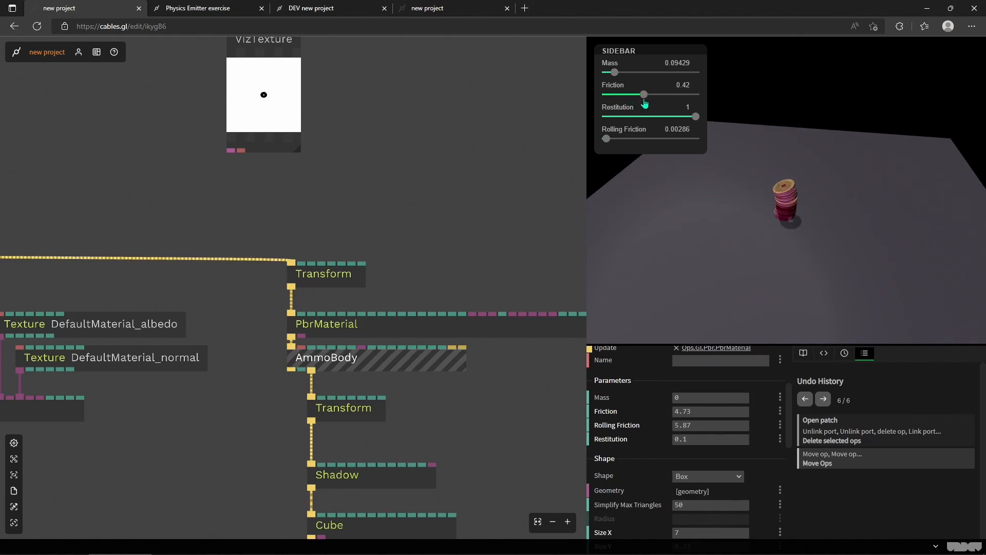
pyautogui.click(624, 98)
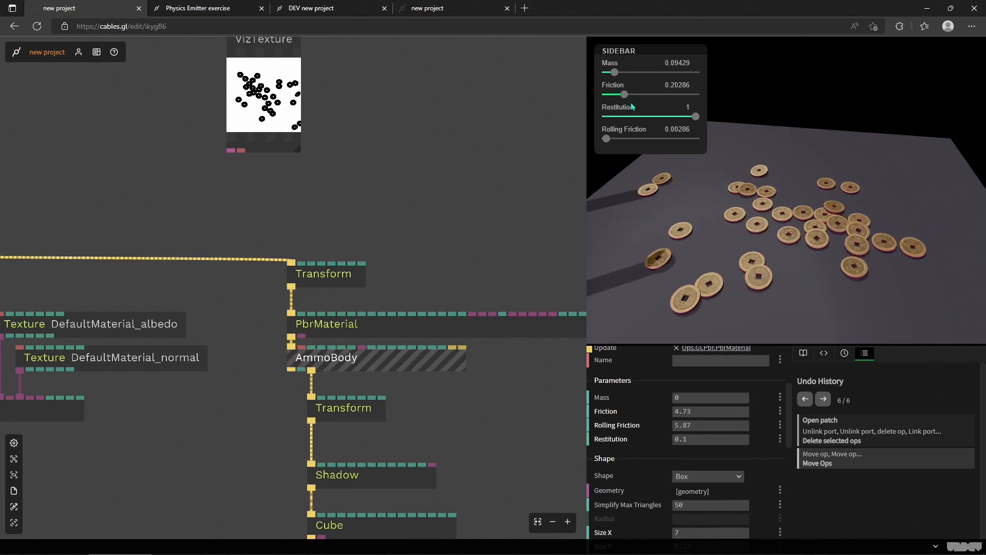
pyautogui.click(636, 95)
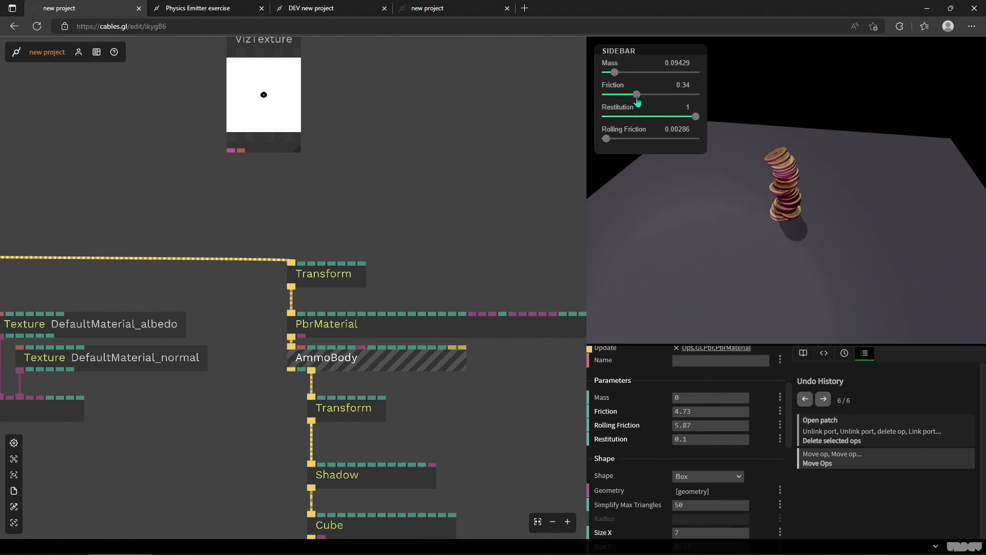
pyautogui.moveTo(822, 215); pyautogui.dragTo(658, 207)
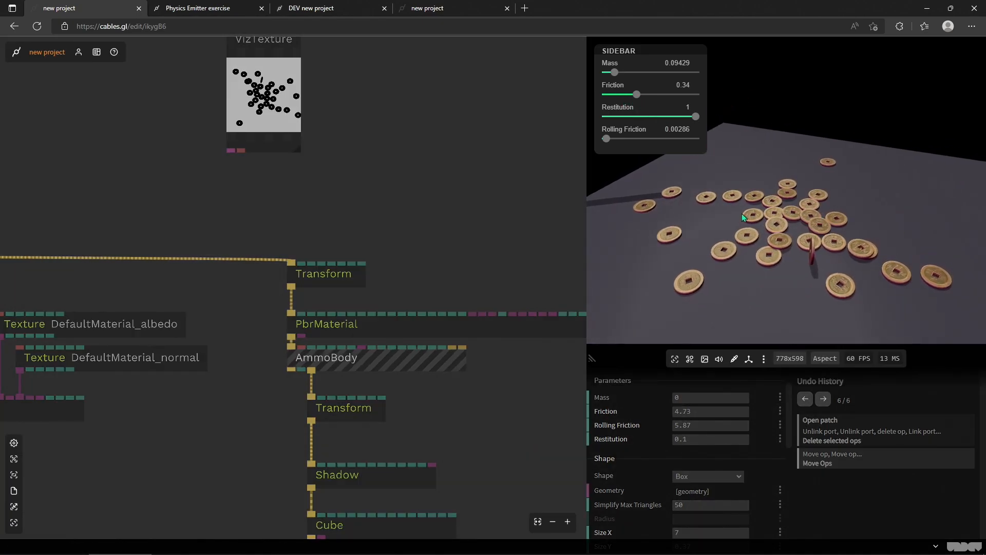
# Switch to the cassette patch and examine its scene and the KeyPressLearn ops connected to AmmoWorld
pyautogui.click(185, 6)
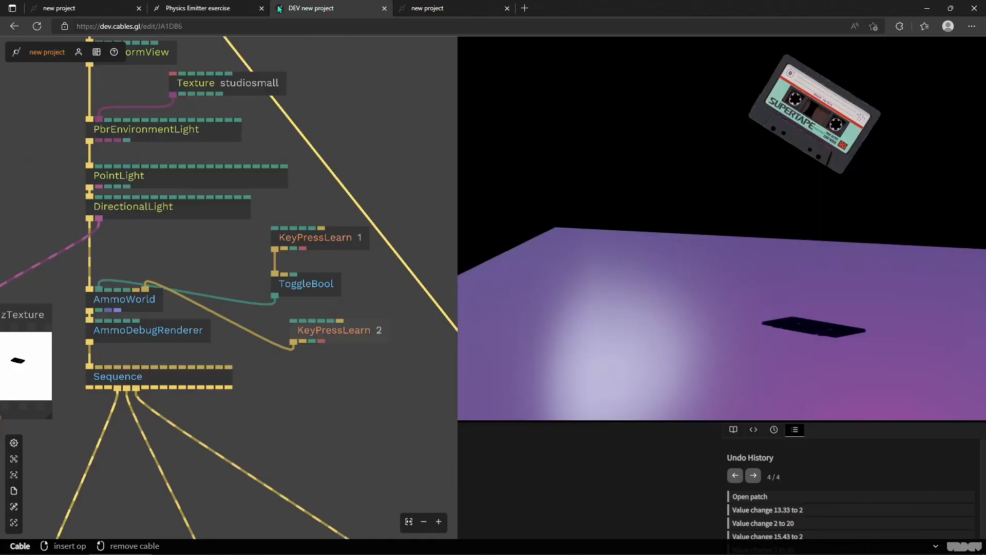
pyautogui.click(311, 8)
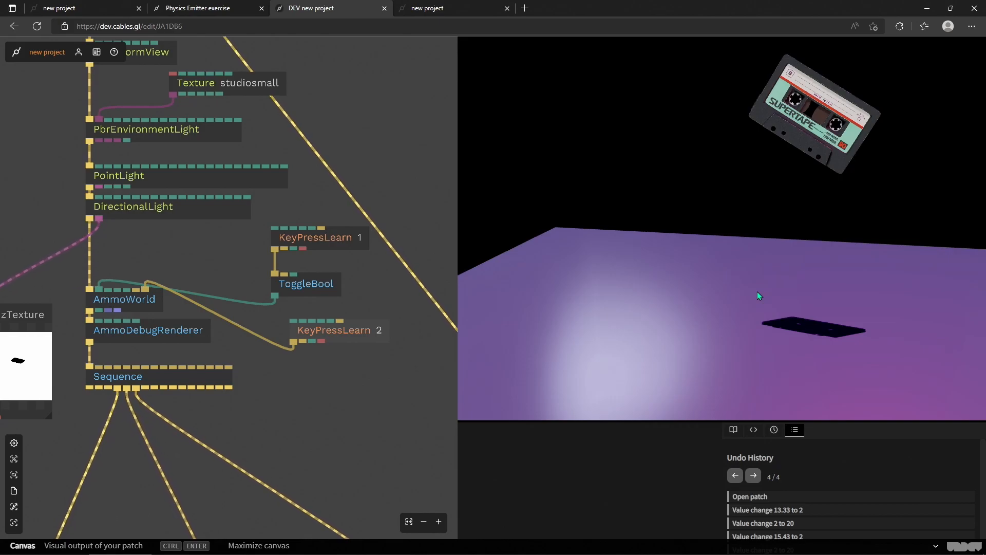
pyautogui.moveTo(791, 253); pyautogui.dragTo(800, 279)
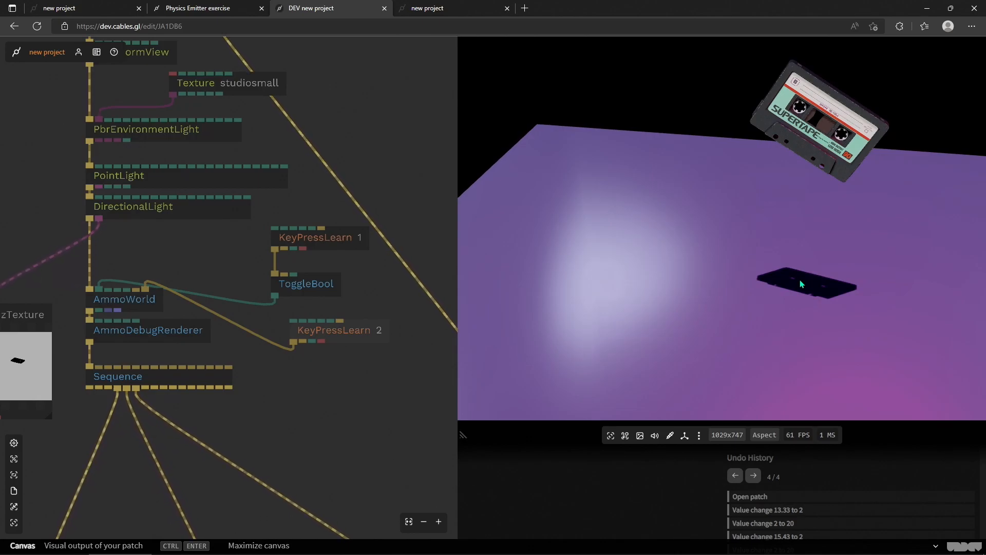
pyautogui.scroll(-3, 202, 331)
pyautogui.moveTo(302, 301); pyautogui.dragTo(305, 276)
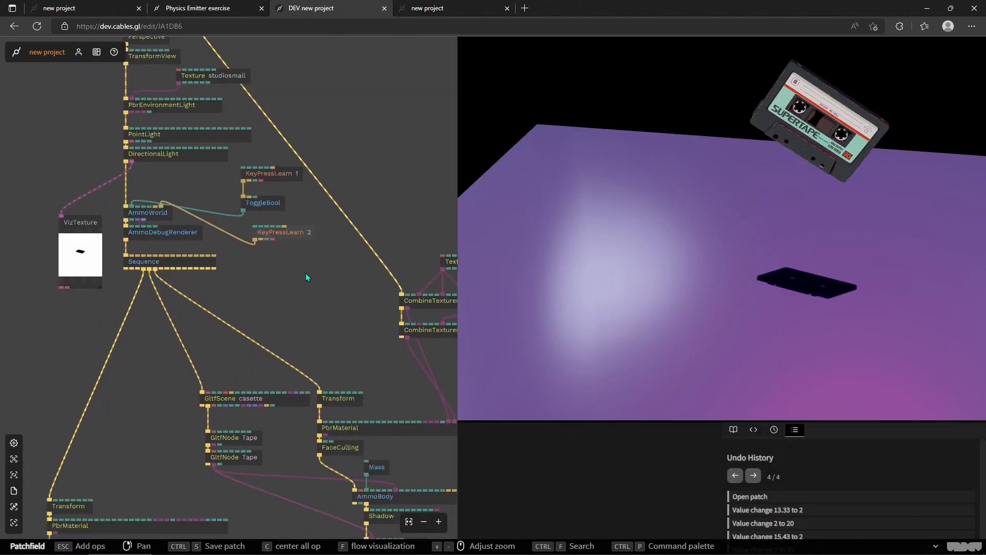
pyautogui.moveTo(758, 225); pyautogui.dragTo(764, 234)
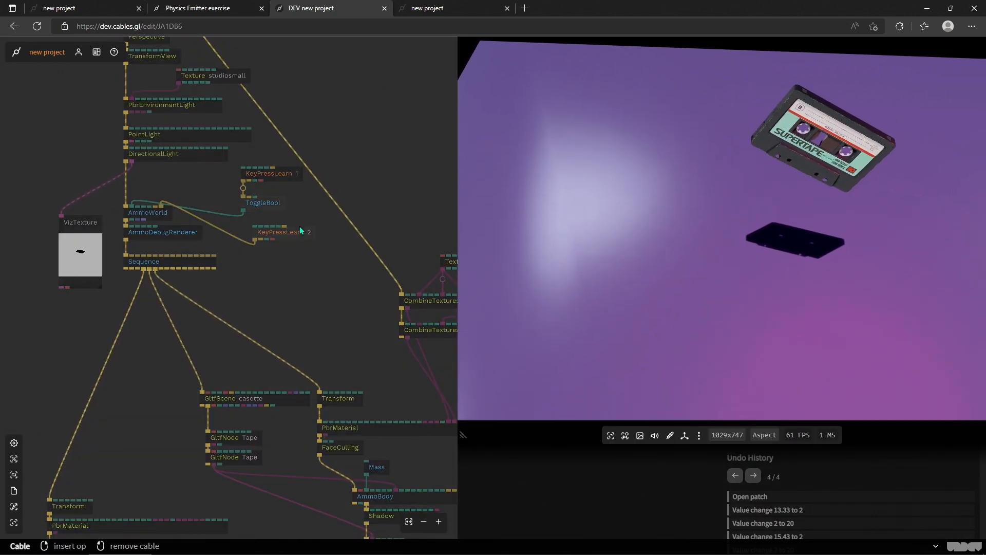
pyautogui.scroll(3, 244, 176)
pyautogui.moveTo(387, 210); pyautogui.dragTo(378, 218)
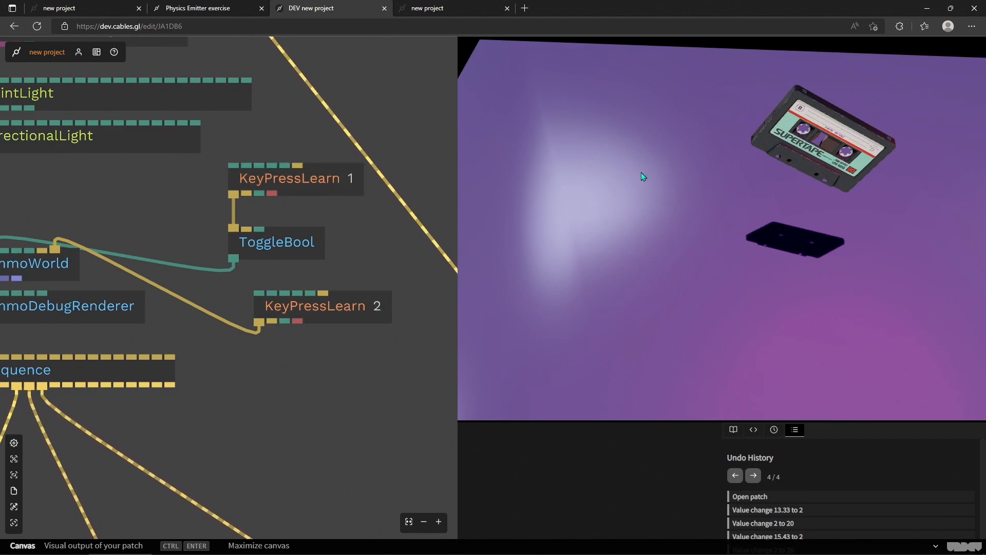
pyautogui.moveTo(753, 236); pyautogui.dragTo(687, 244)
pyautogui.moveTo(594, 244); pyautogui.dragTo(743, 220)
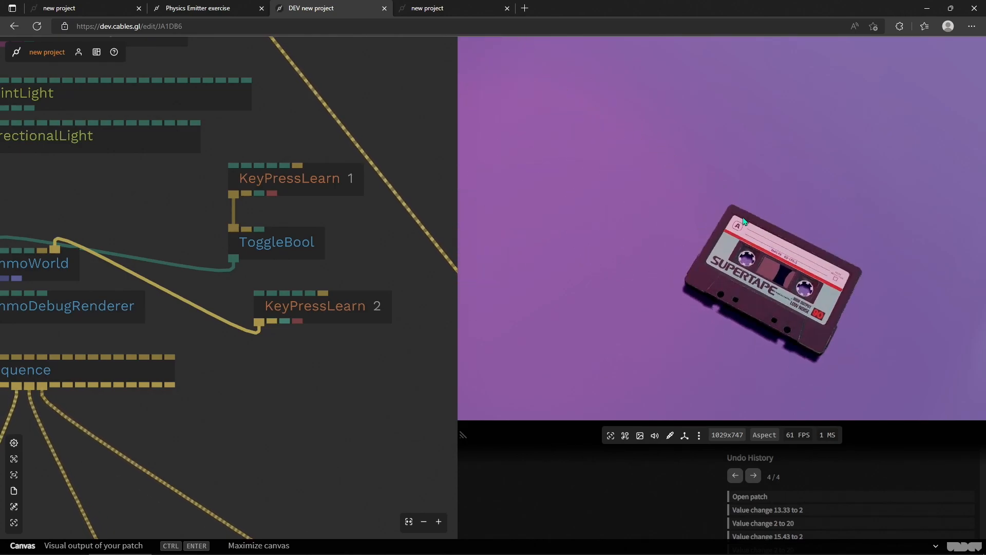
# Open the parameters of the cassette's AmmoBody op and examine its mass, friction, rolling friction, restitution and shape
pyautogui.moveTo(314, 412); pyautogui.dragTo(317, 318)
pyautogui.scroll(-3, 319, 318)
pyautogui.moveTo(331, 350); pyautogui.dragTo(255, 202)
pyautogui.scroll(-3, 259, 213)
pyautogui.scroll(5, 331, 344)
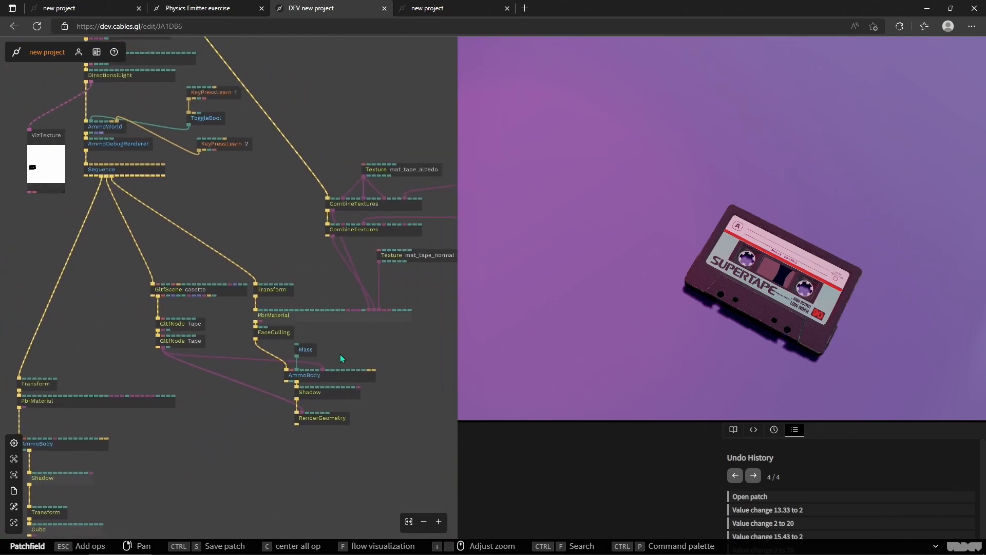
pyautogui.click(302, 385)
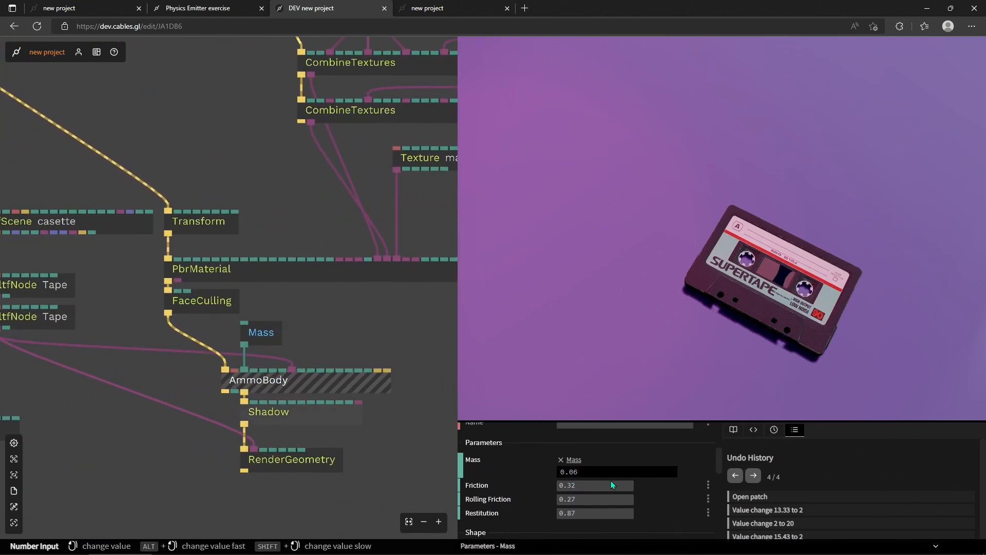
pyautogui.scroll(-1, 612, 485)
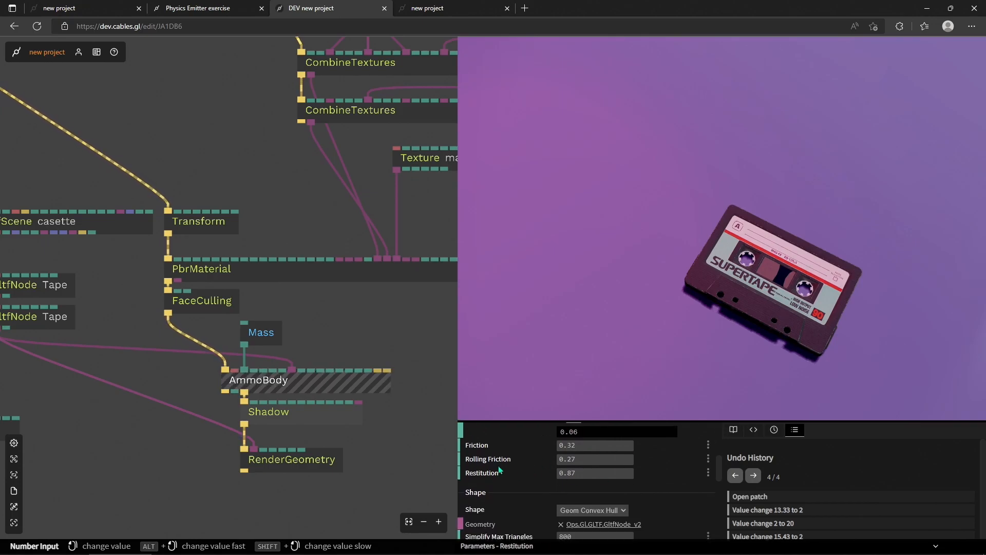
pyautogui.scroll(-5, 195, 411)
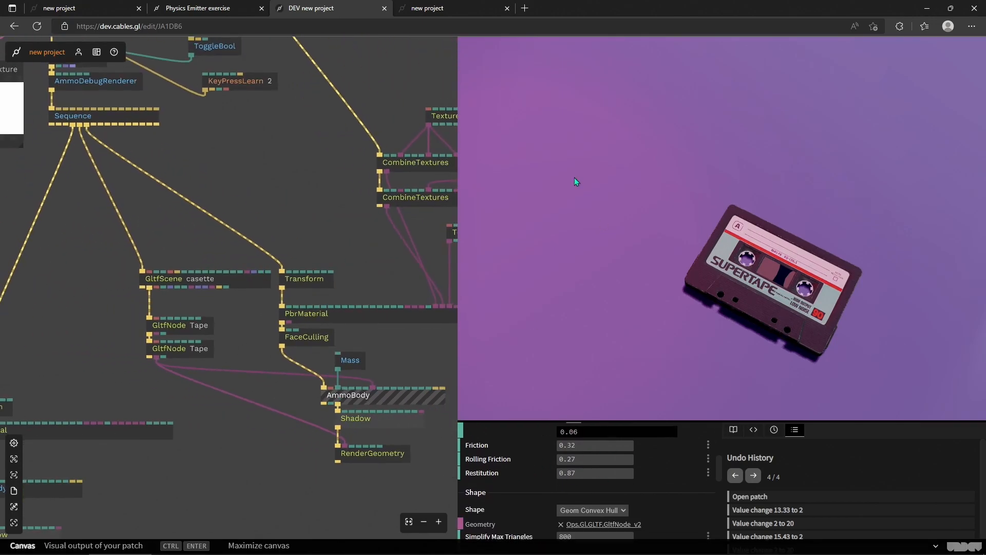
# Inspect the cassette lying on the floor in the canvas, both close up and from several angles
pyautogui.scroll(2, 784, 355)
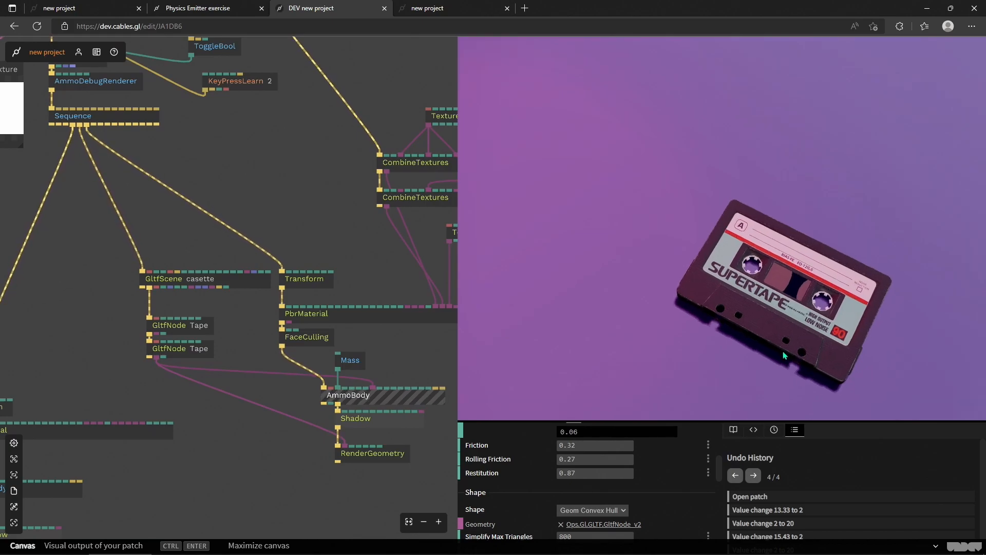
pyautogui.scroll(5, 785, 356)
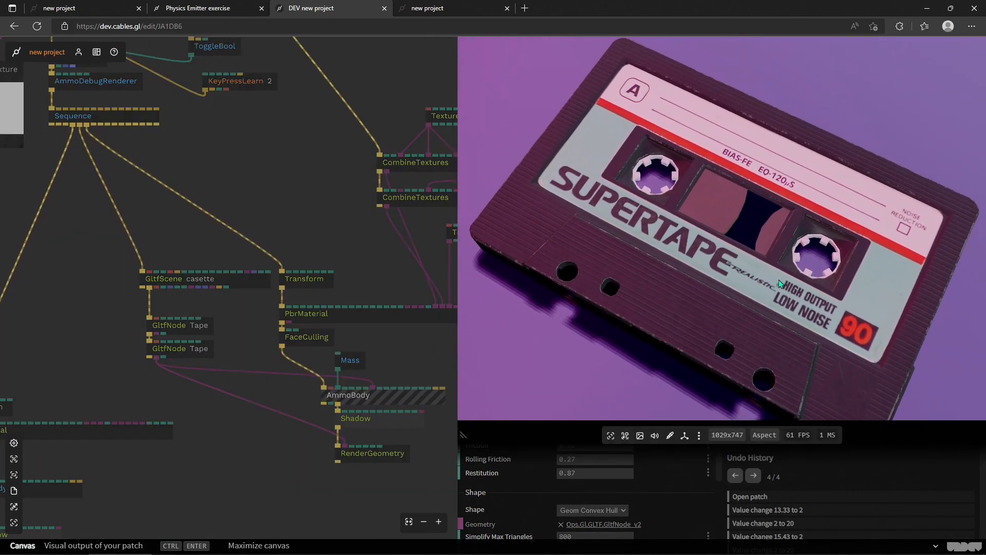
pyautogui.scroll(-5, 778, 284)
pyautogui.moveTo(776, 365); pyautogui.dragTo(788, 300)
pyautogui.scroll(5, 837, 201)
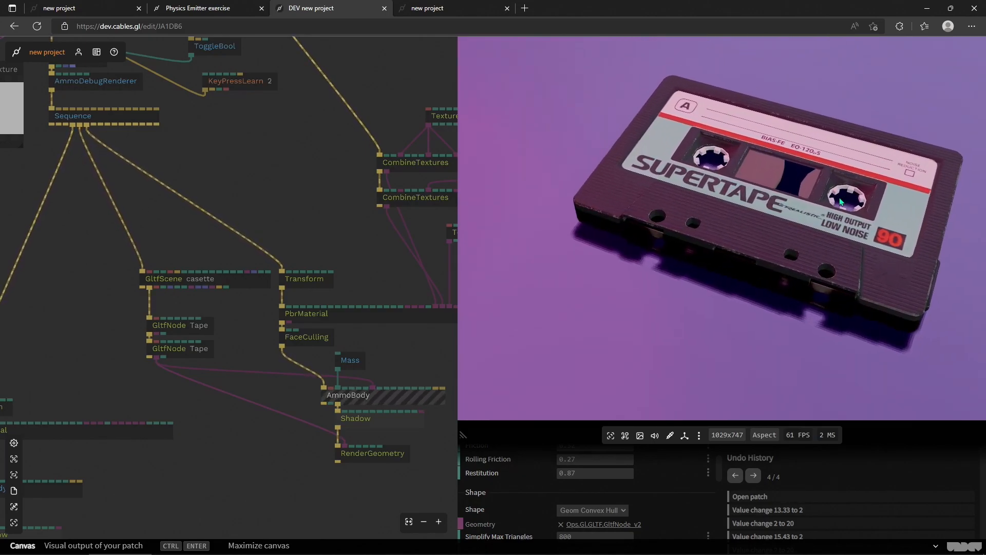
pyautogui.moveTo(841, 202); pyautogui.dragTo(763, 239)
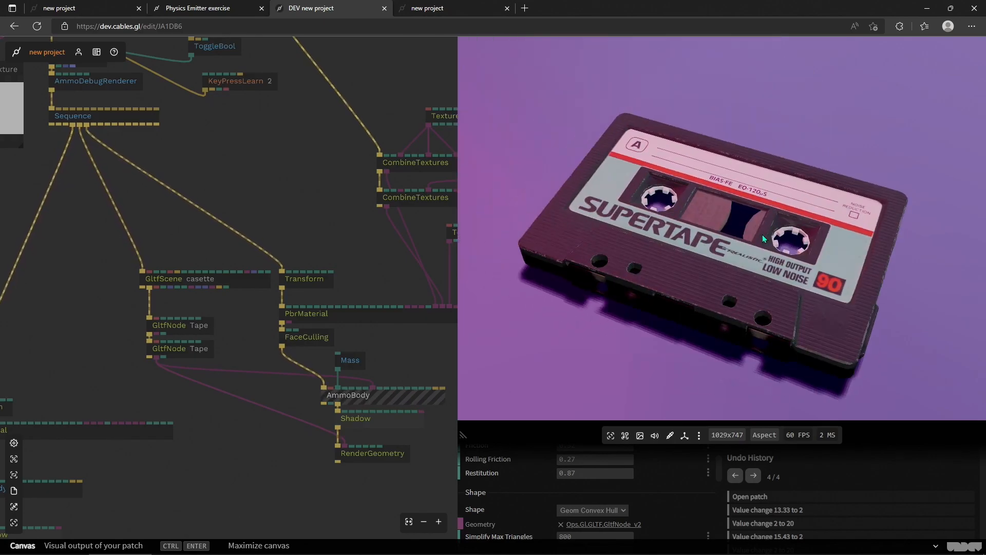
pyautogui.scroll(-5, 775, 236)
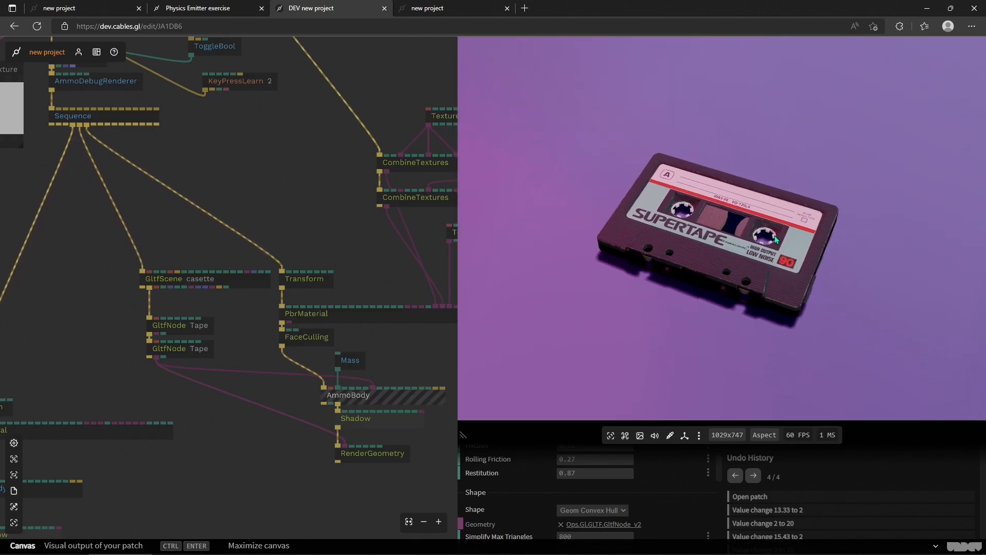
pyautogui.scroll(-3, 774, 236)
pyautogui.moveTo(774, 236); pyautogui.dragTo(720, 261)
pyautogui.scroll(3, 711, 275)
pyautogui.scroll(3, 721, 261)
pyautogui.scroll(-5, 721, 261)
pyautogui.moveTo(664, 285); pyautogui.dragTo(704, 246)
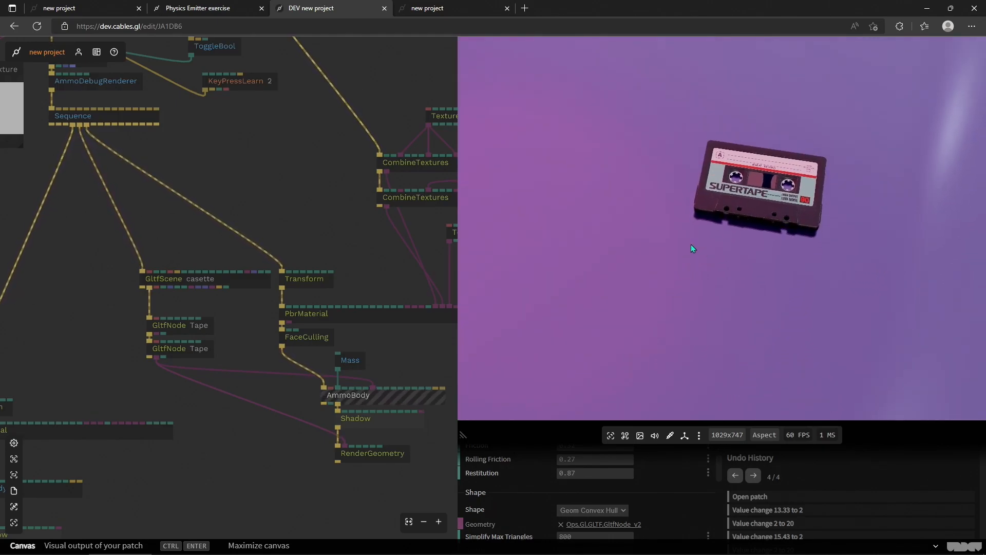
# Try values such as 0.83 and 0.11 in the Mass op feeding the cassette's AmmoBody, and settle on 0.32
pyautogui.click(394, 353)
pyautogui.moveTo(375, 370); pyautogui.dragTo(344, 342)
pyautogui.click(319, 331)
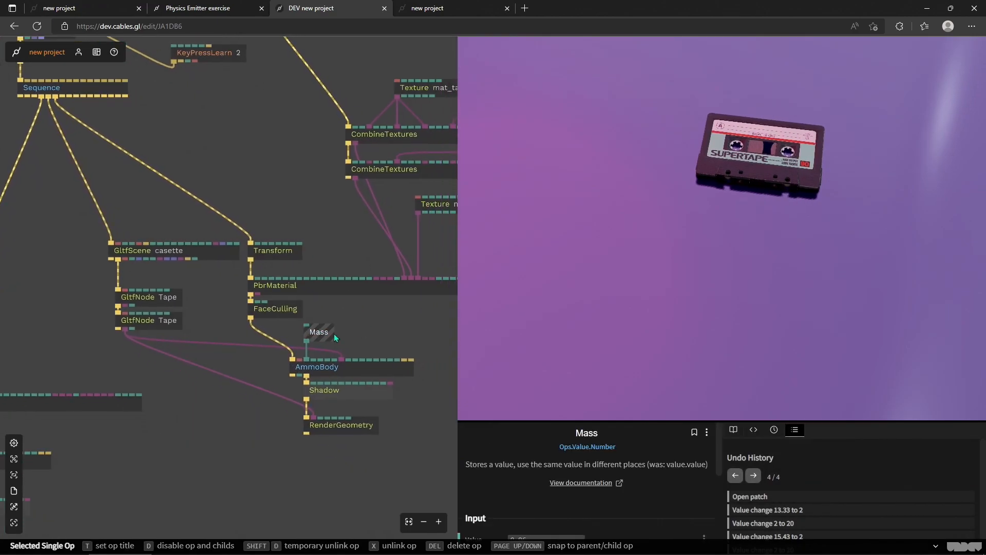
pyautogui.moveTo(762, 252)
pyautogui.mouseDown()
pyautogui.moveTo(732, 195)
pyautogui.moveTo(759, 270)
pyautogui.mouseUp()
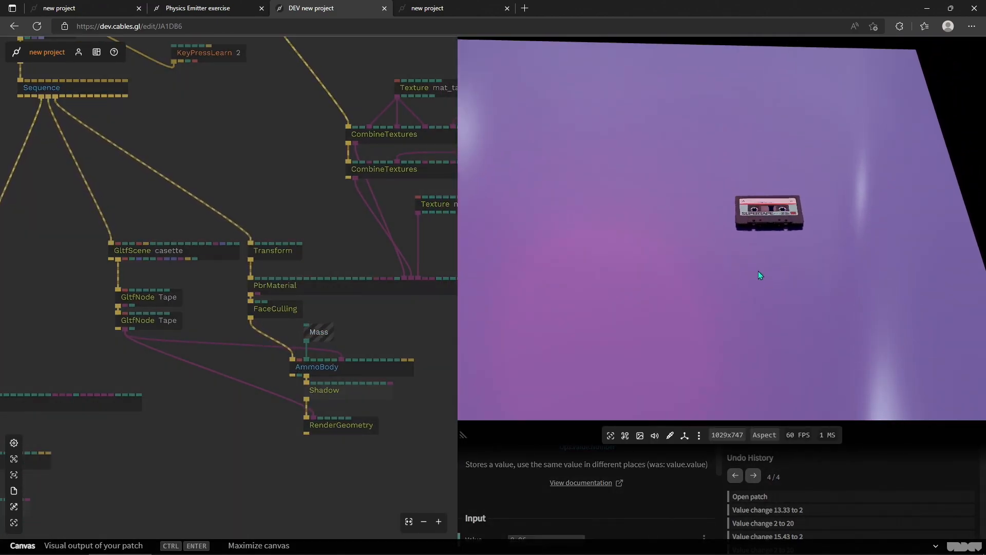
pyautogui.scroll(-1, 551, 489)
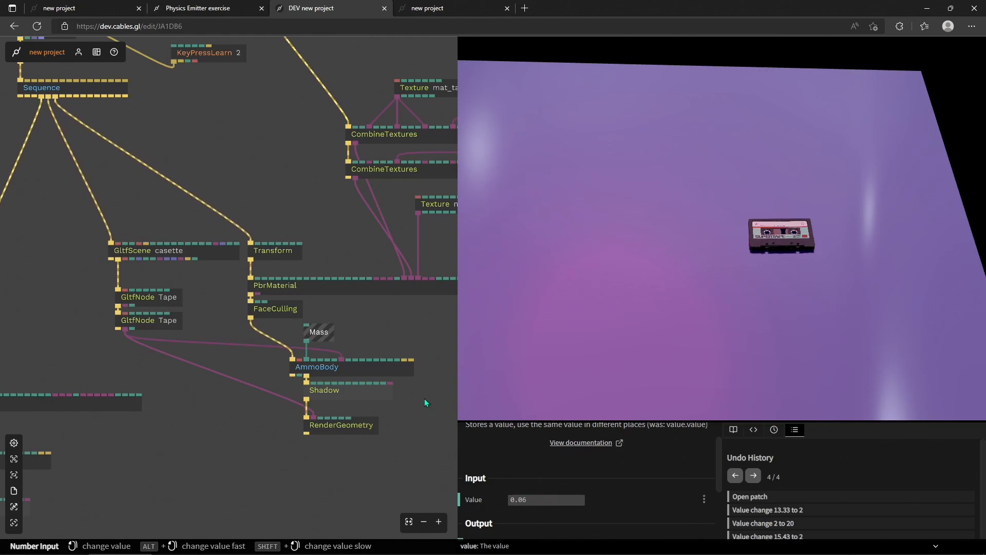
pyautogui.moveTo(550, 502); pyautogui.dragTo(564, 502)
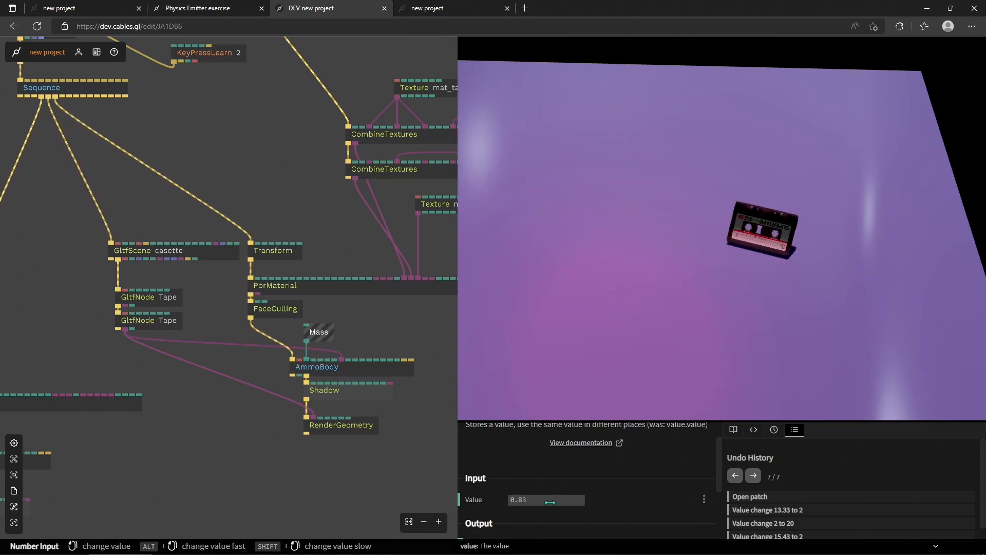
pyautogui.moveTo(550, 502)
pyautogui.mouseDown()
pyautogui.moveTo(560, 502)
pyautogui.moveTo(539, 501)
pyautogui.mouseUp()
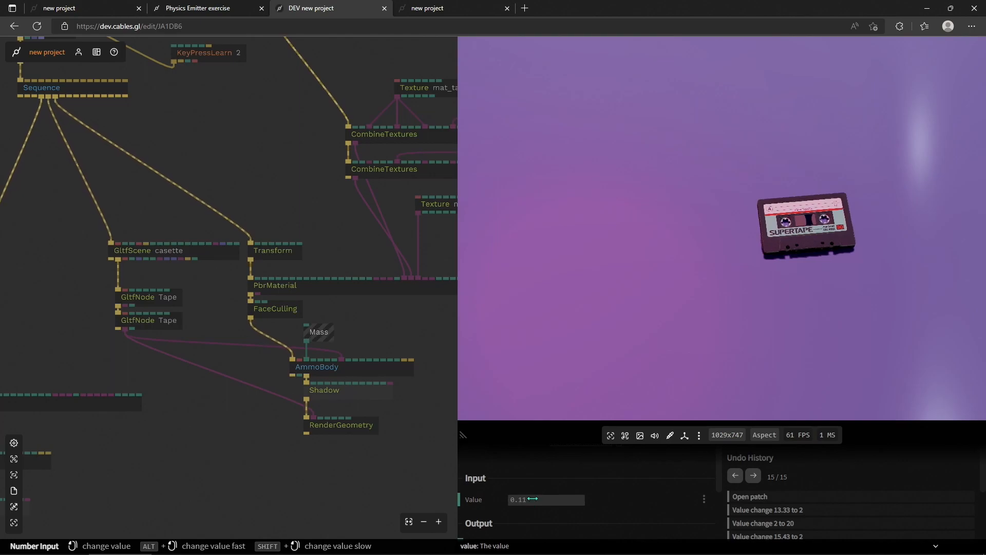
pyautogui.moveTo(533, 499); pyautogui.dragTo(544, 499)
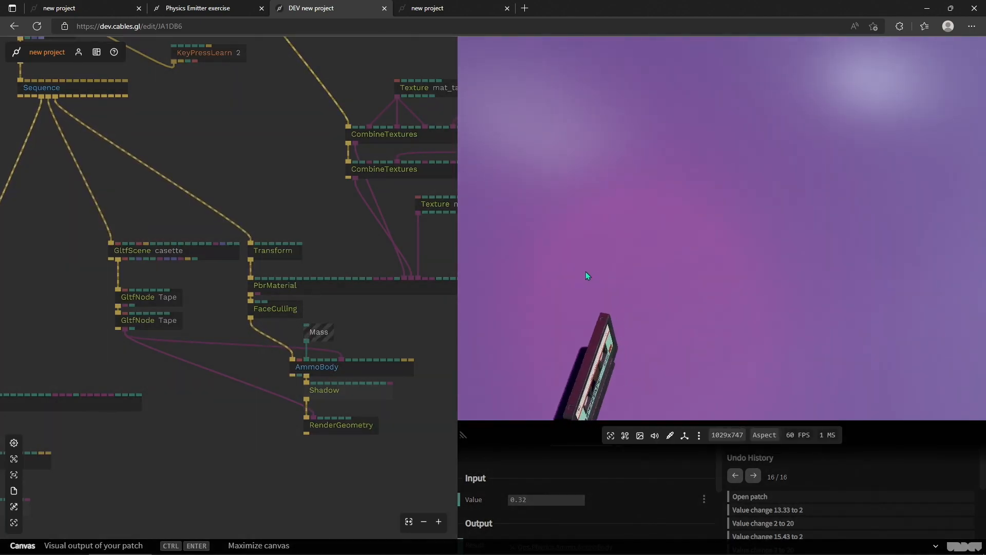
# View the cassette up close, and reset and rerun its physics simulation several times to compare the landings
pyautogui.moveTo(586, 272); pyautogui.dragTo(633, 226)
pyautogui.moveTo(629, 293); pyautogui.dragTo(696, 207)
pyautogui.scroll(6, 763, 137)
pyautogui.moveTo(763, 137); pyautogui.dragTo(793, 146)
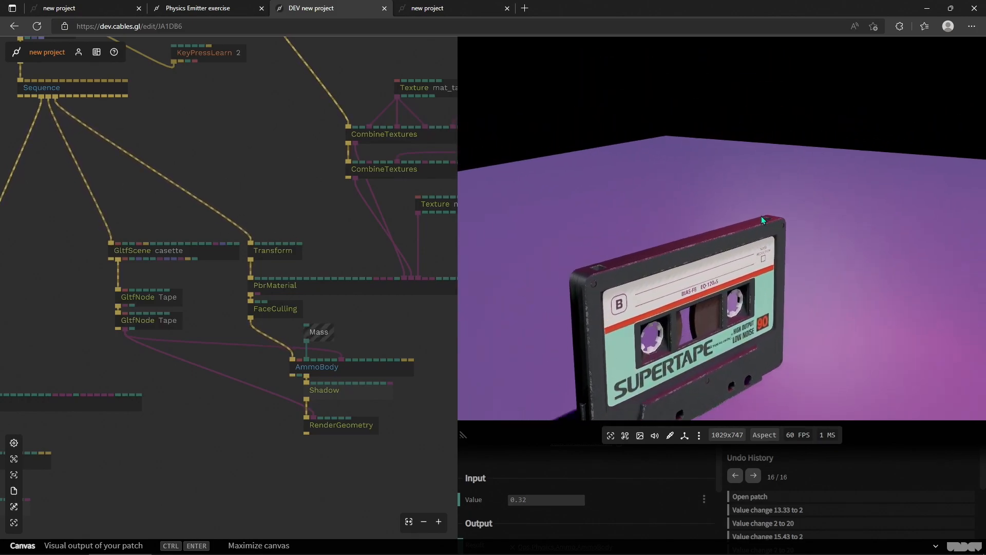
pyautogui.click(617, 470)
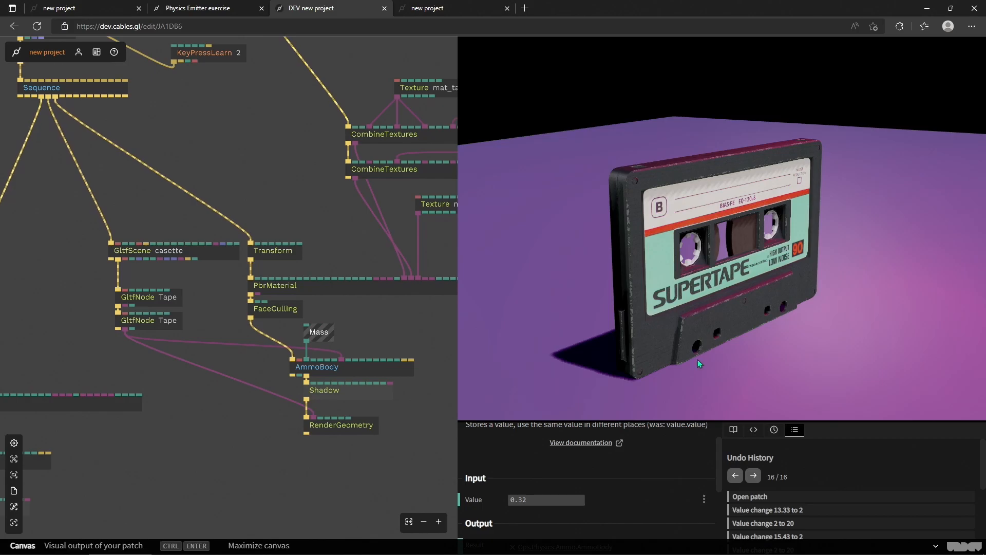
pyautogui.click(720, 326)
pyautogui.press('2')
pyautogui.press('1')
pyautogui.press('2')
pyautogui.press('1')
pyautogui.moveTo(720, 324); pyautogui.dragTo(725, 289)
pyautogui.press('2')
pyautogui.press('1')
pyautogui.press('2')
pyautogui.press('1')
pyautogui.press('2')
pyautogui.press('1')
pyautogui.press('2')
pyautogui.press('1')
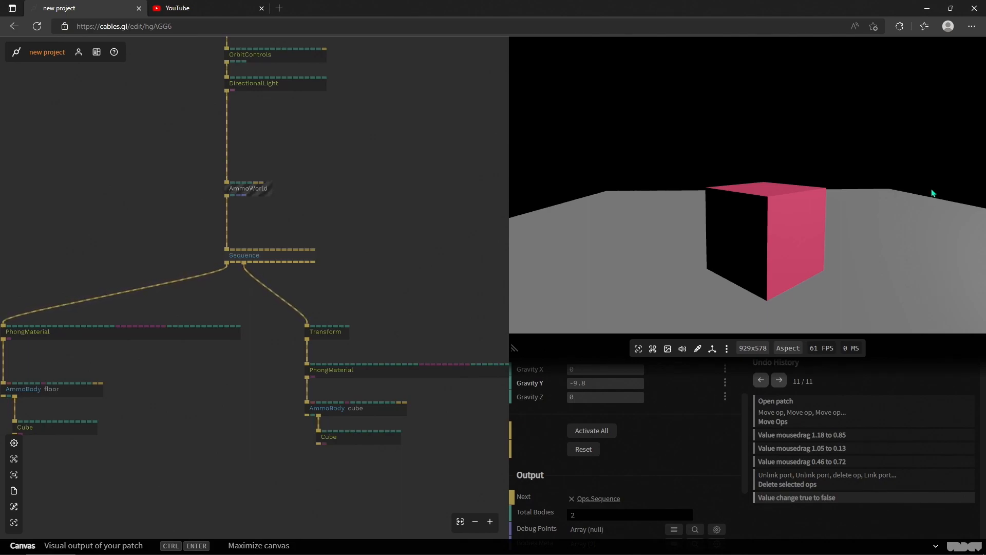
# Reset the pink cube's AmmoWorld simulation twice, viewing the cube's fall onto the floor from a higher angle
pyautogui.click(592, 454)
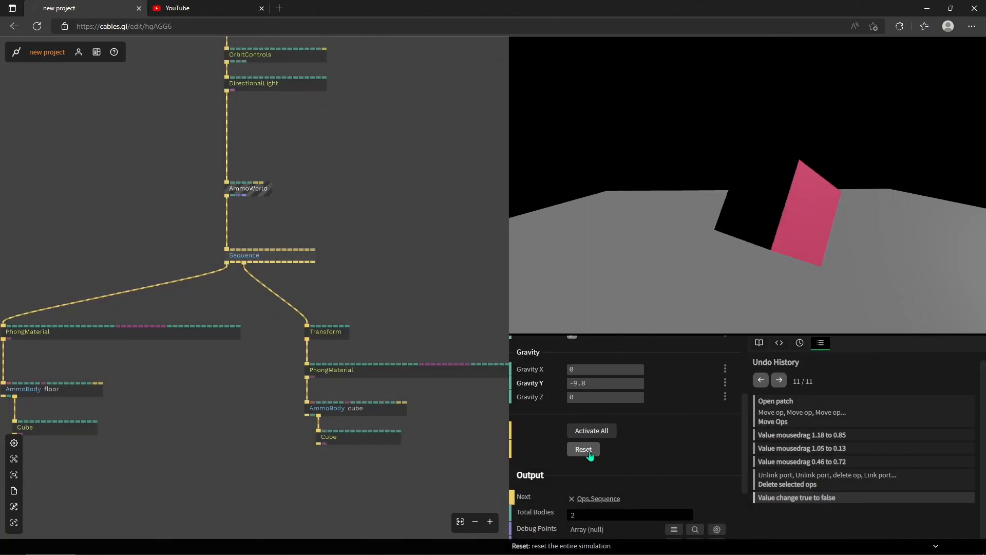
pyautogui.moveTo(784, 161); pyautogui.dragTo(733, 211)
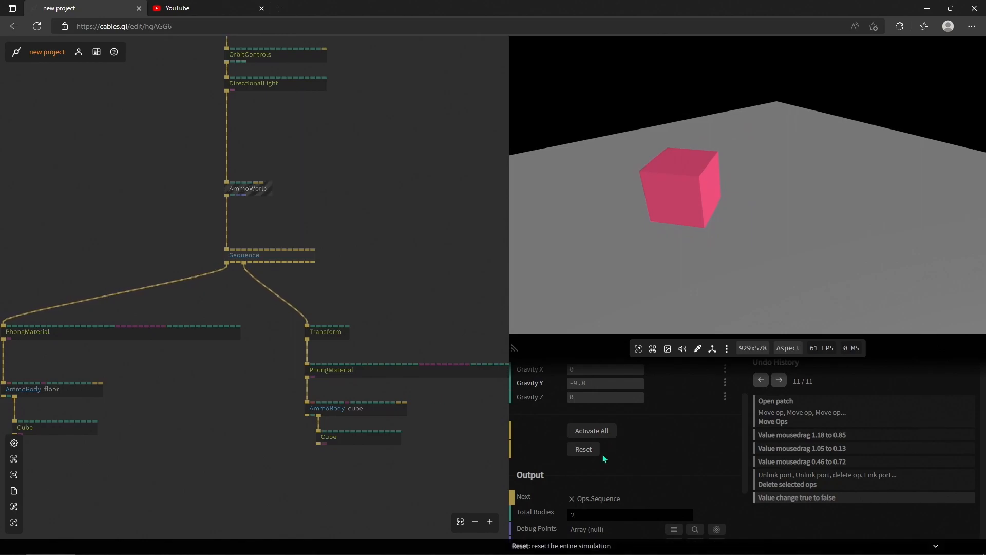
pyautogui.click(584, 449)
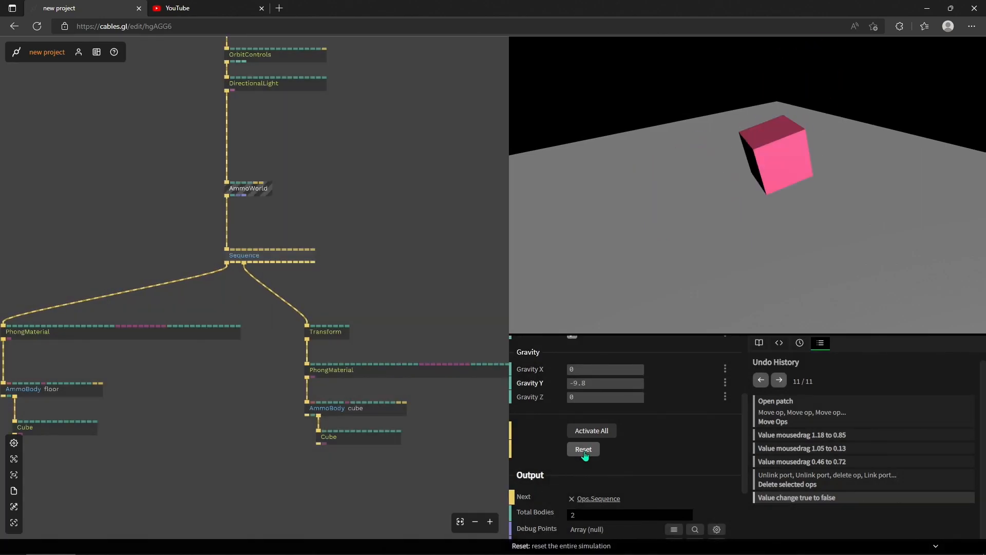
# Reset the AmmoWorld simulation repeatedly and orbit the canvas to watch the pink cube land from different angles
pyautogui.click(585, 450)
pyautogui.click(584, 449)
pyautogui.click(584, 449)
pyautogui.moveTo(722, 235); pyautogui.dragTo(742, 189)
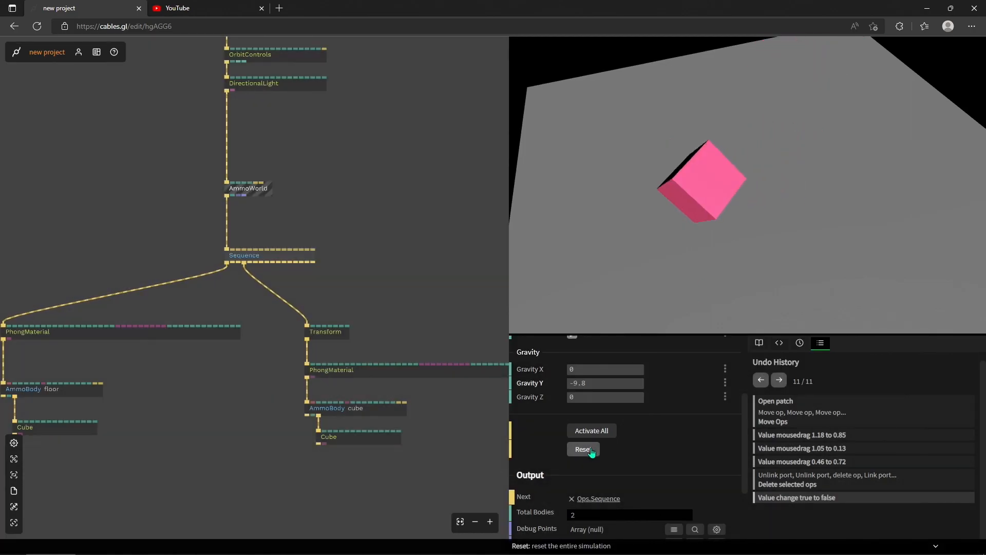
pyautogui.click(584, 450)
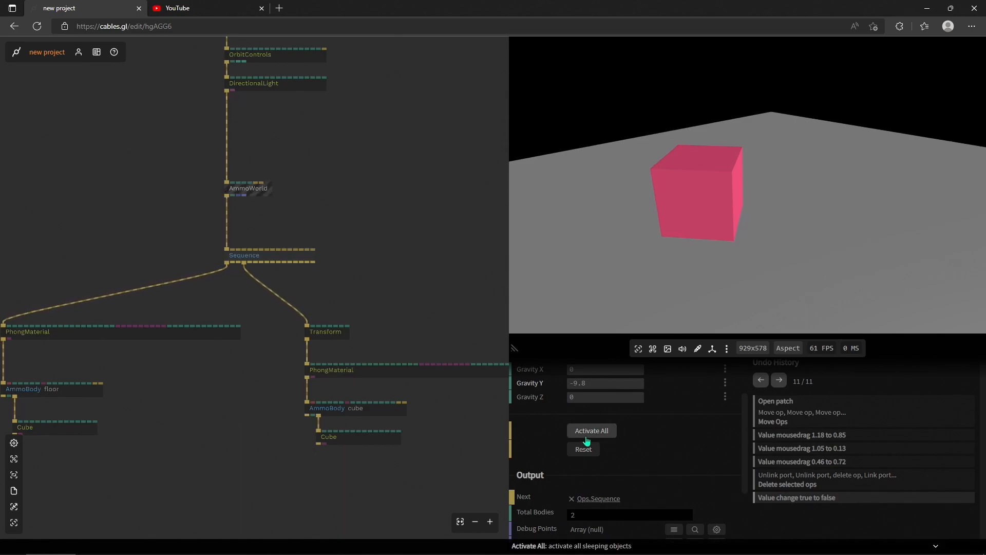
# Move the AmmoWorld op up, closer to the DirectionalLight op in the patch
pyautogui.moveTo(376, 210); pyautogui.dragTo(358, 192)
pyautogui.moveTo(327, 94); pyautogui.dragTo(386, 272)
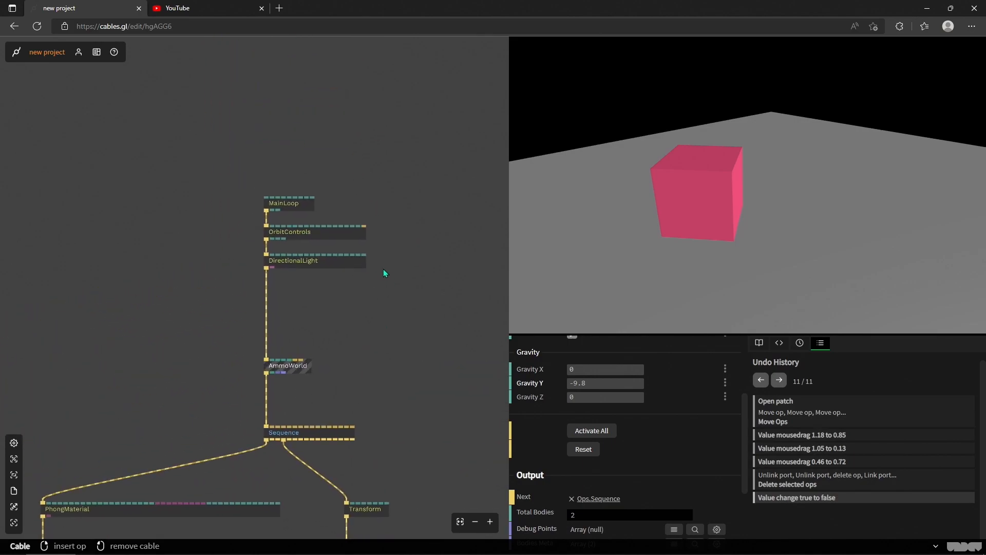
pyautogui.scroll(3, 279, 186)
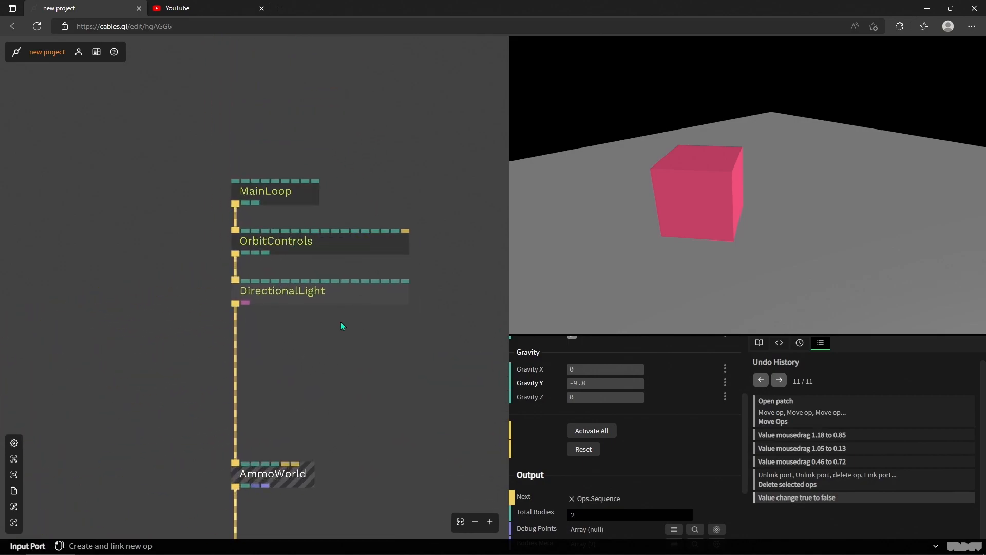
pyautogui.moveTo(410, 387); pyautogui.dragTo(385, 269)
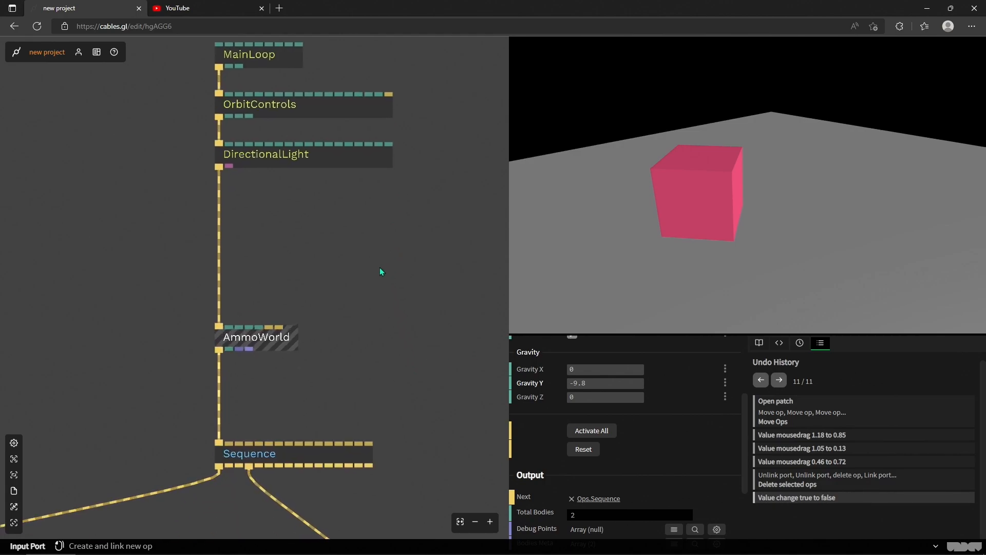
pyautogui.scroll(-3, 368, 191)
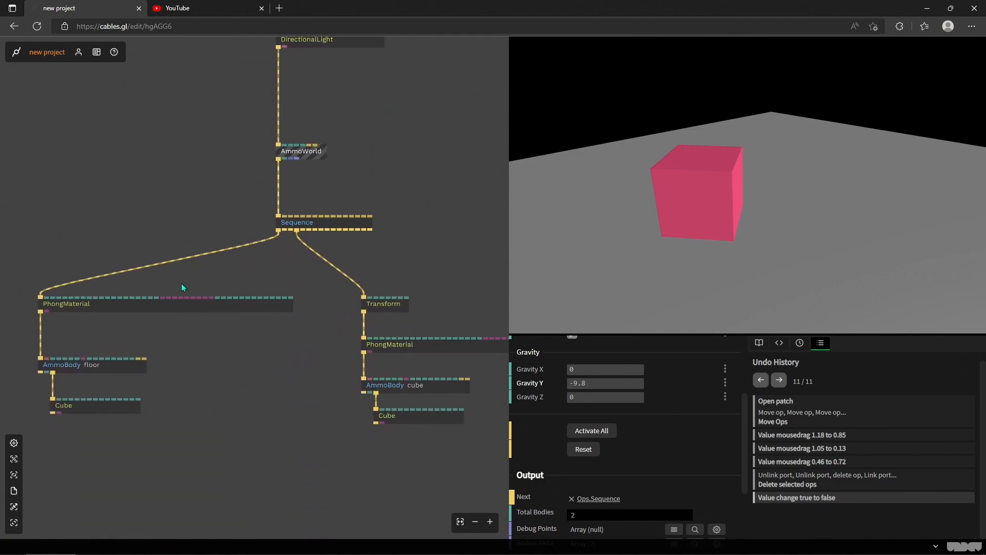
pyautogui.moveTo(694, 225); pyautogui.dragTo(771, 183)
pyautogui.moveTo(433, 107); pyautogui.dragTo(411, 194)
pyautogui.moveTo(273, 245); pyautogui.dragTo(266, 199)
pyautogui.moveTo(345, 251); pyautogui.dragTo(361, 197)
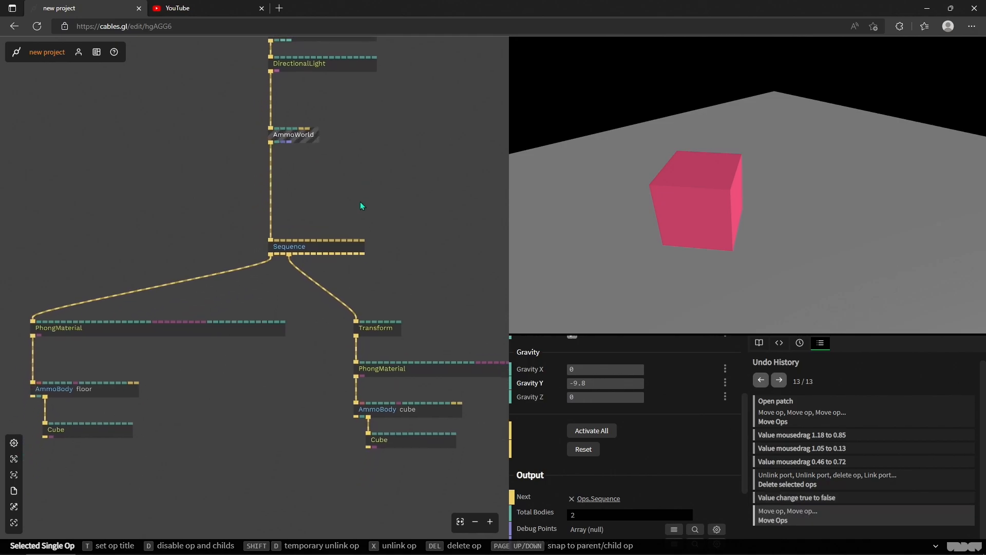
# Examine the parameters of the floor's AmmoBody, the cube's AmmoBody and the AmmoWorld op
pyautogui.click(124, 390)
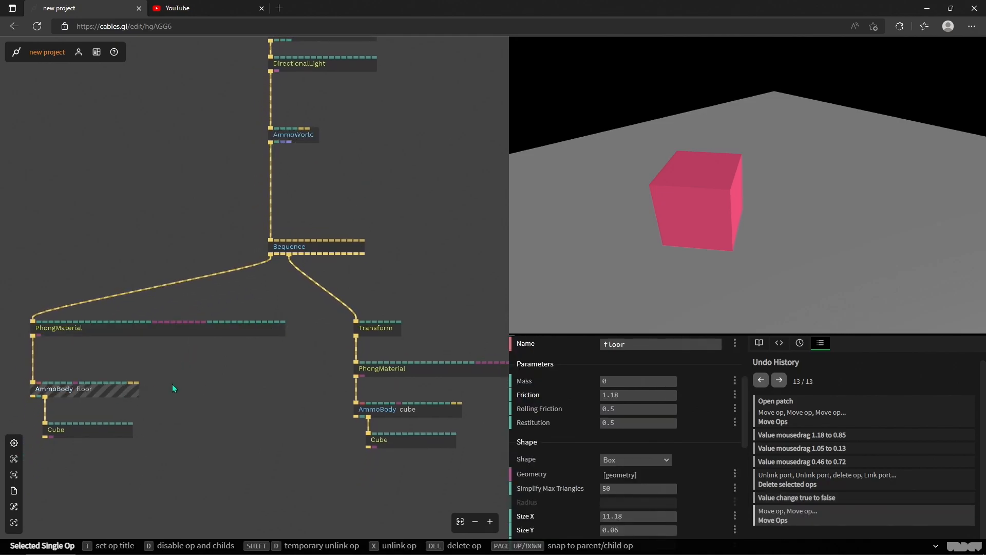
pyautogui.click(433, 418)
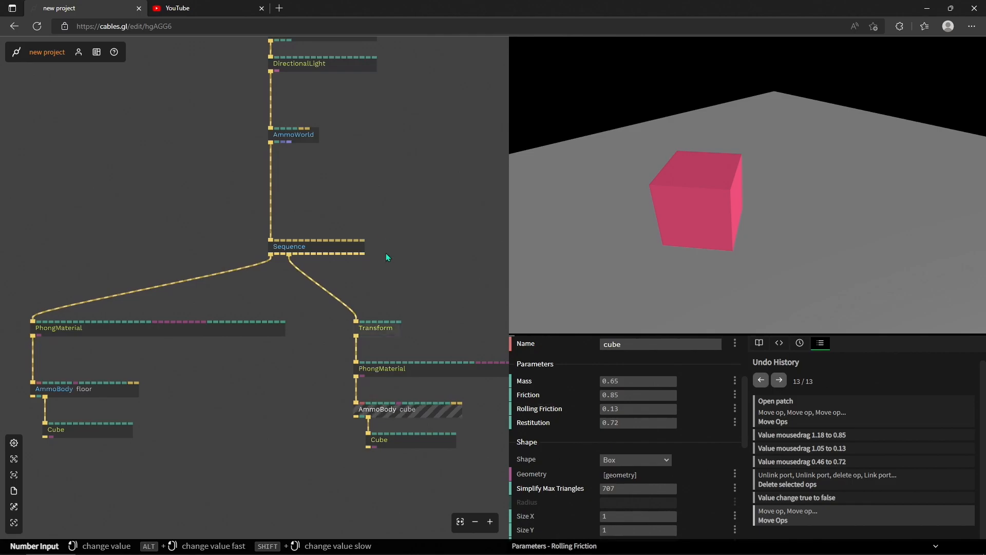
pyautogui.scroll(3, 389, 247)
pyautogui.click(292, 213)
pyautogui.scroll(3, 529, 399)
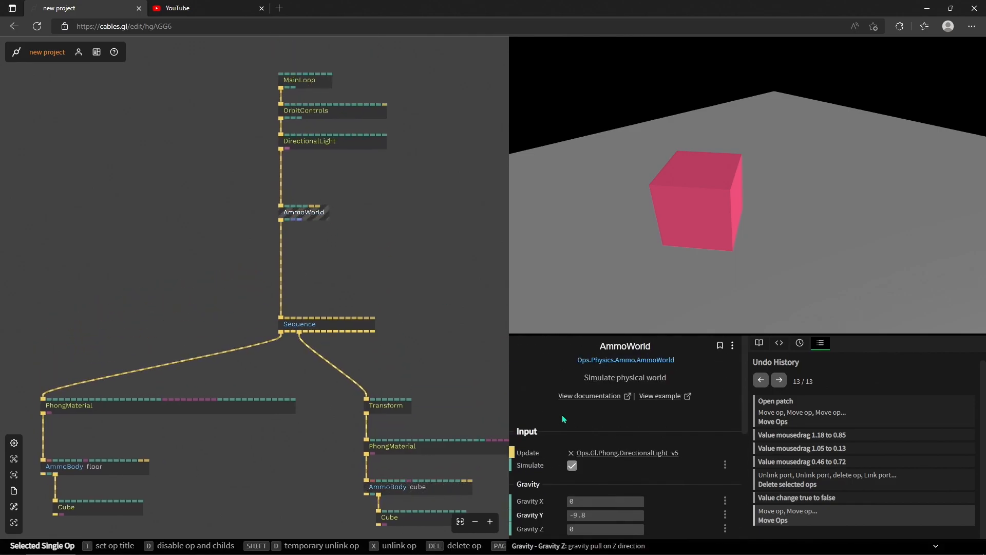
pyautogui.scroll(-3, 555, 407)
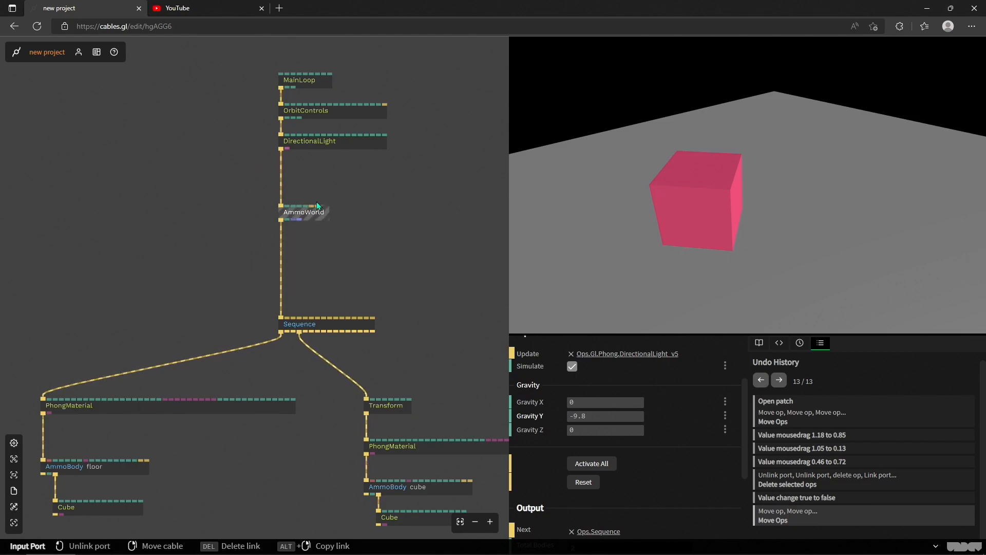
# Move the Sequence op up so that it sits just beneath the AmmoWorld op
pyautogui.moveTo(382, 257); pyautogui.dragTo(335, 196)
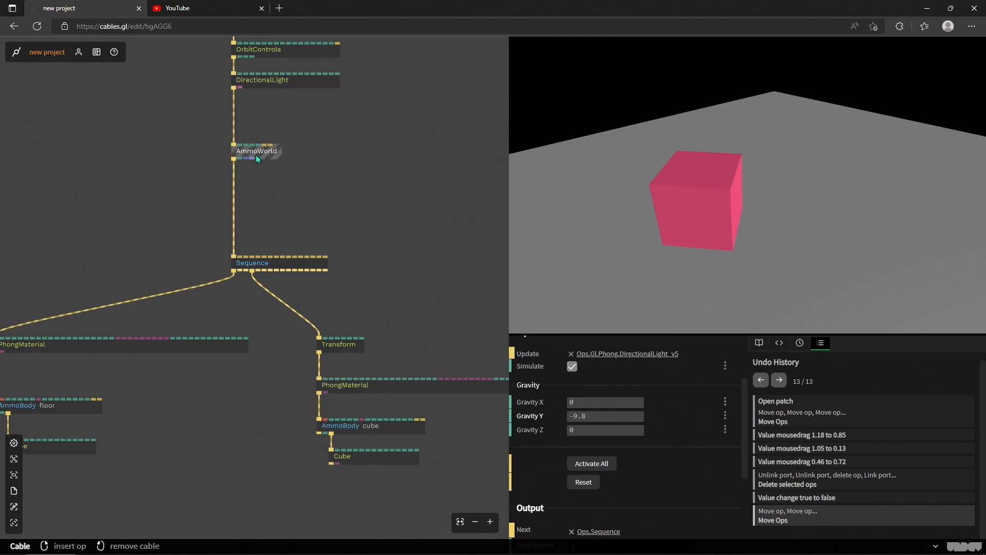
pyautogui.scroll(5, 312, 257)
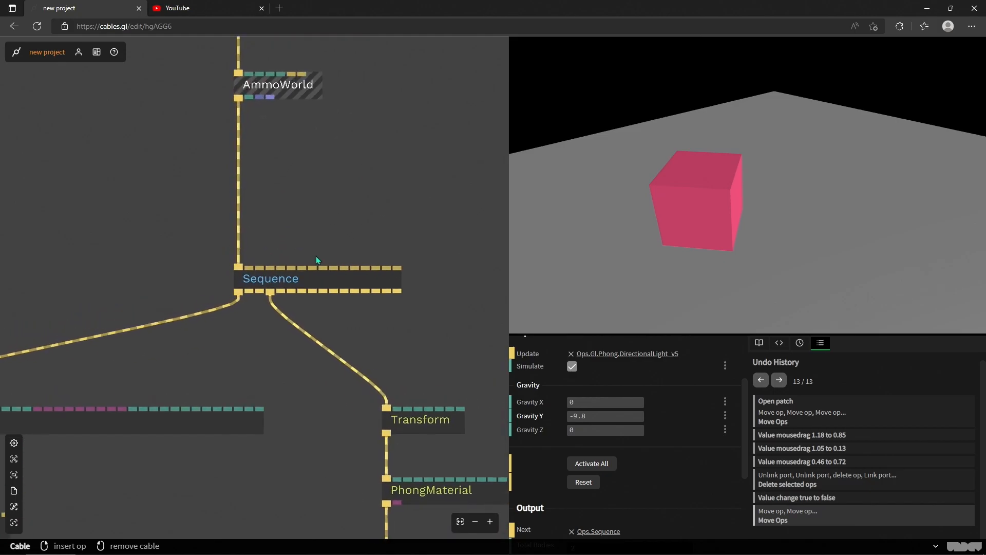
pyautogui.moveTo(310, 362); pyautogui.dragTo(308, 248)
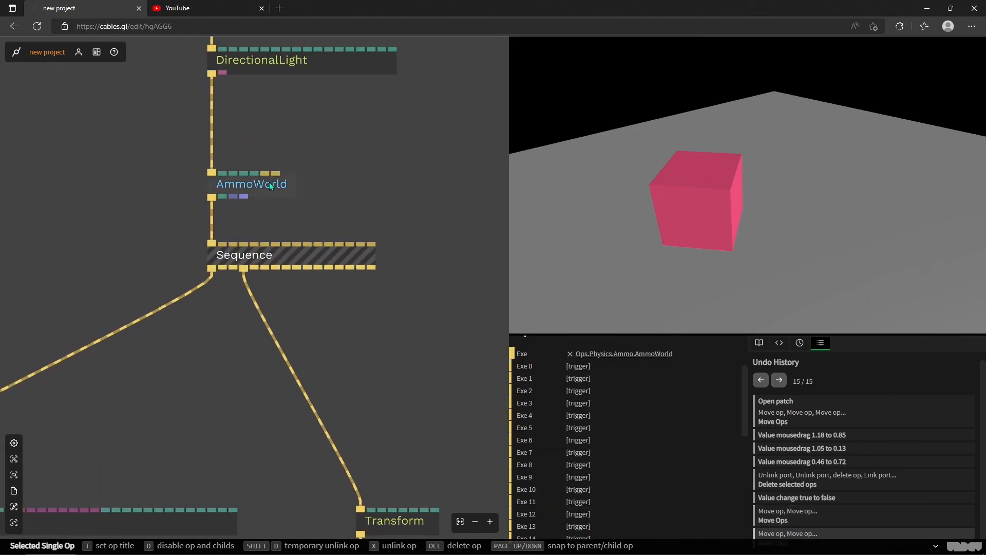
pyautogui.scroll(-3, 357, 287)
pyautogui.scroll(-4, 358, 291)
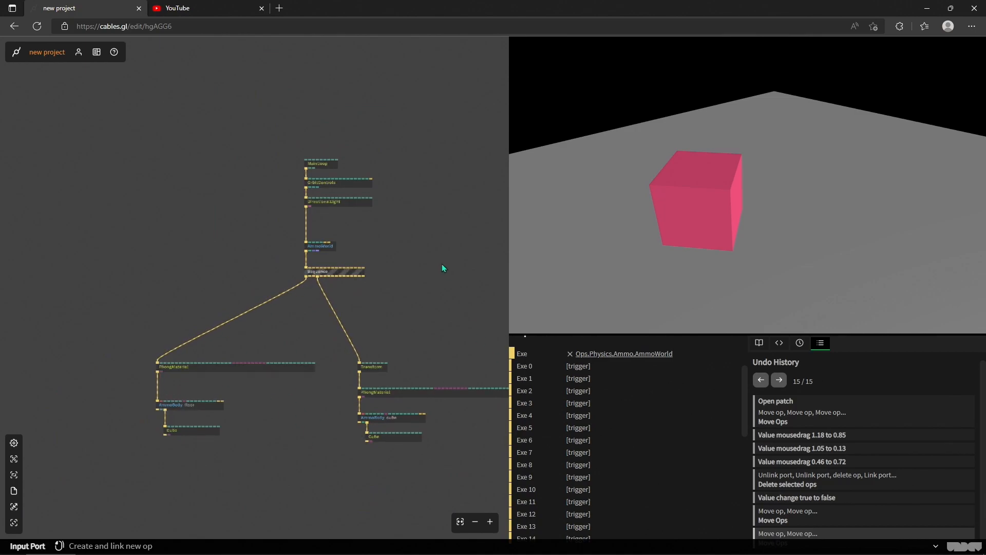
pyautogui.scroll(6, 384, 221)
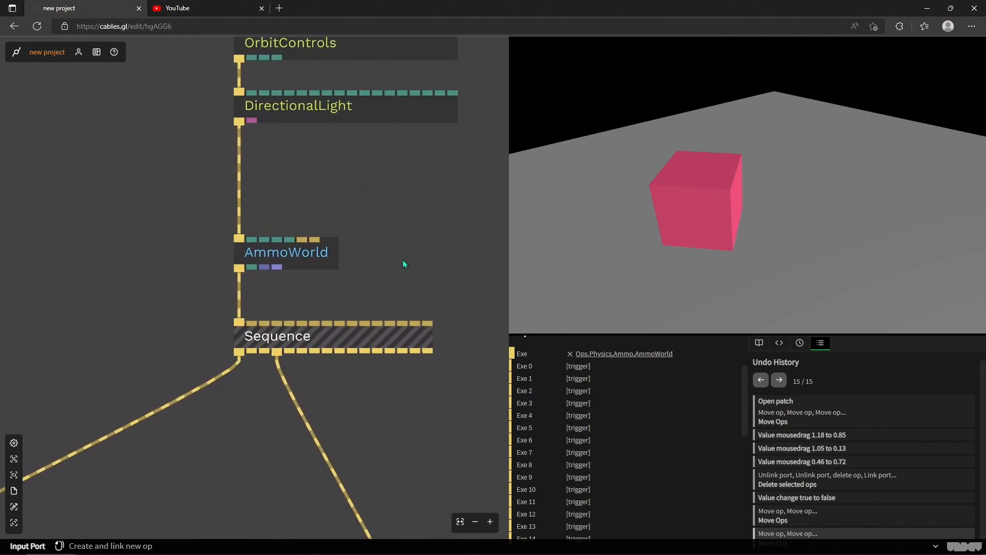
# Review the AmmoWorld op's inputs, including Simulate, the gravity axes, Activate All and Reset
pyautogui.click(299, 252)
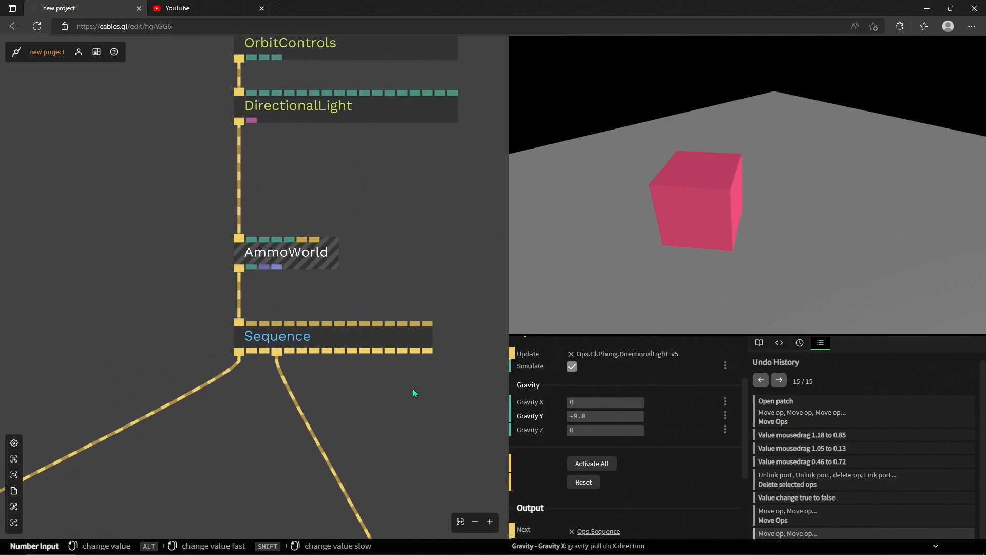
pyautogui.scroll(2, 591, 397)
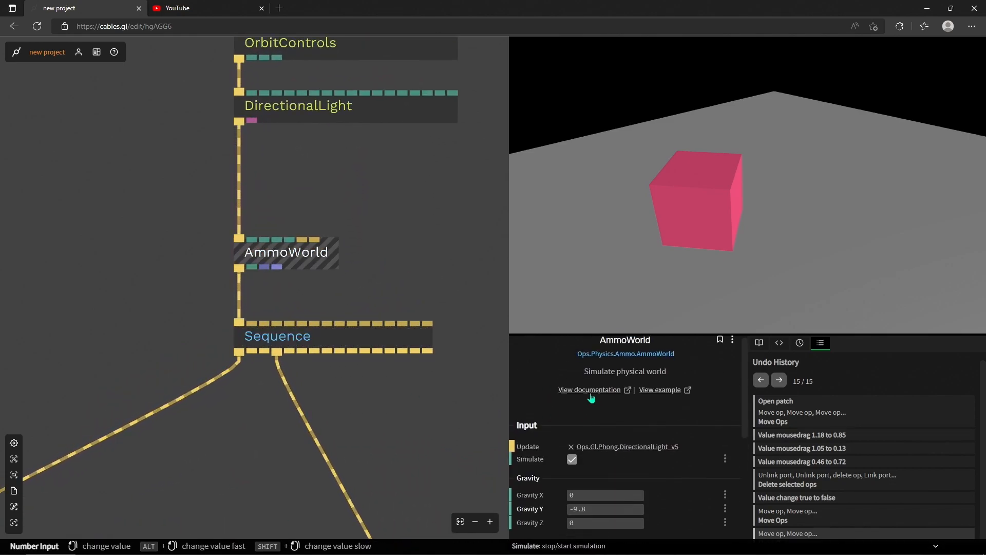
pyautogui.scroll(-2, 593, 396)
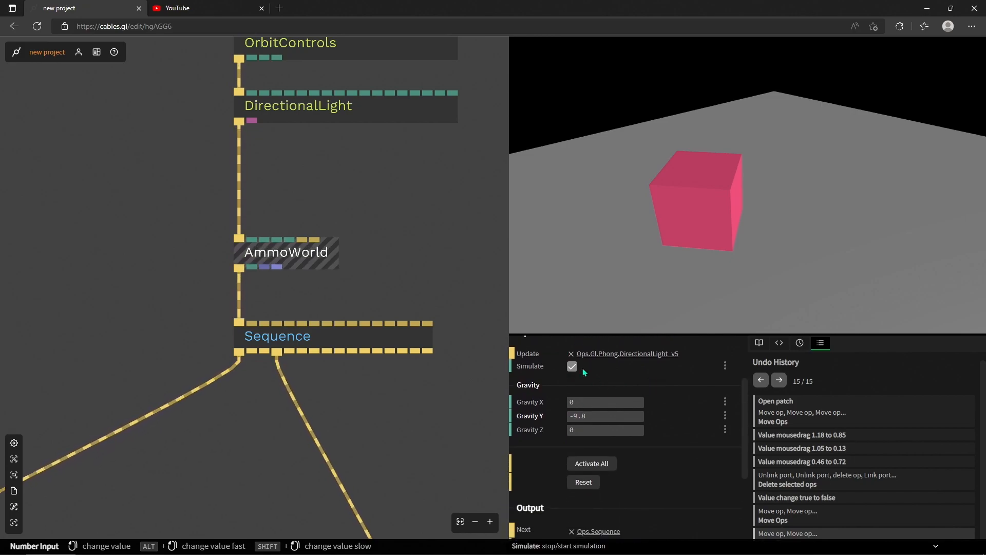
pyautogui.scroll(2, 578, 400)
pyautogui.scroll(-1, 573, 425)
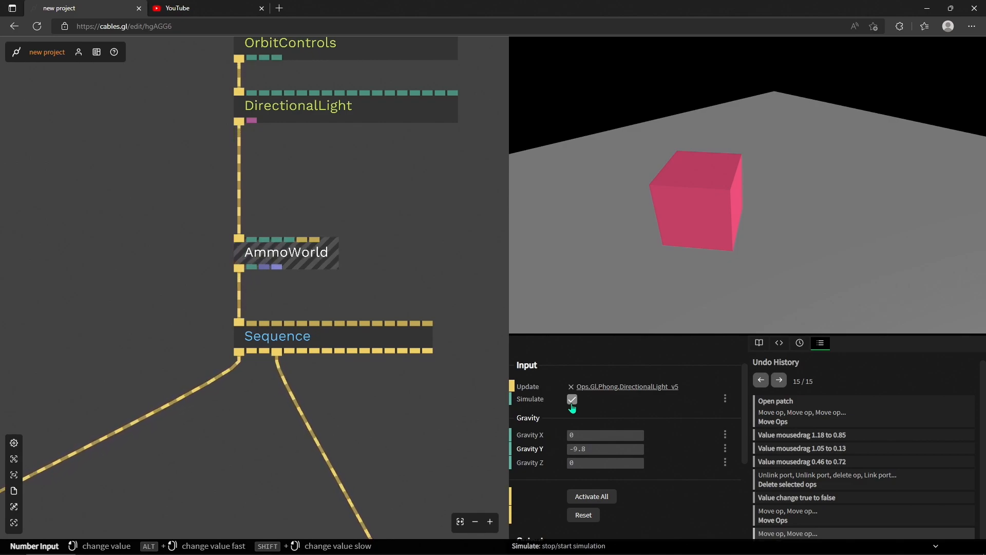
# Reset the simulation and switch AmmoWorld's Simulate option off and back on
pyautogui.click(578, 520)
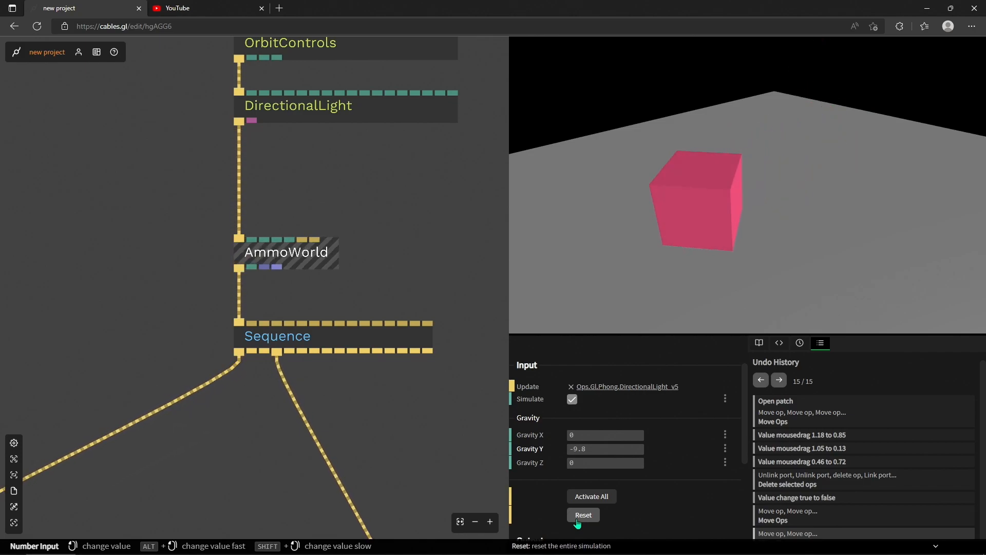
pyautogui.click(573, 400)
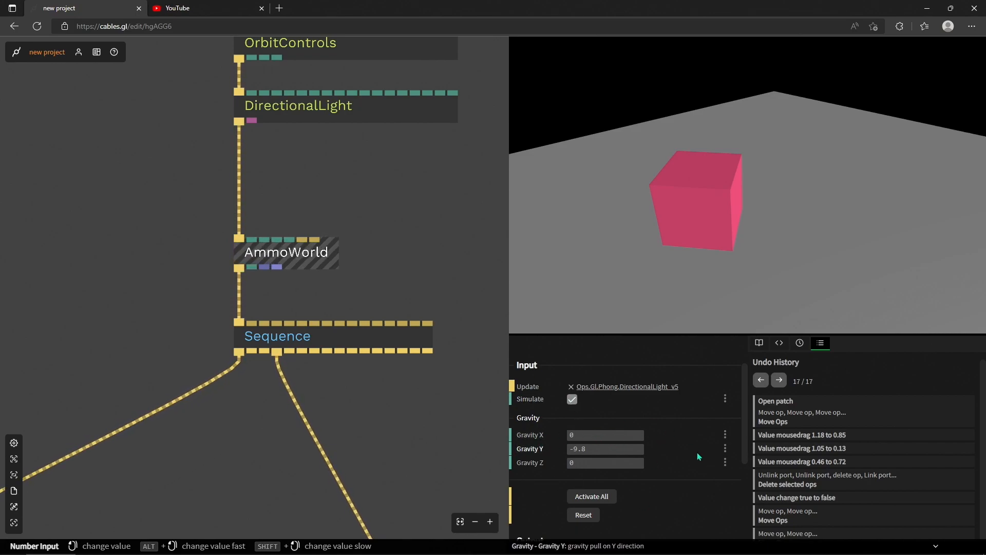
pyautogui.scroll(-2, 592, 461)
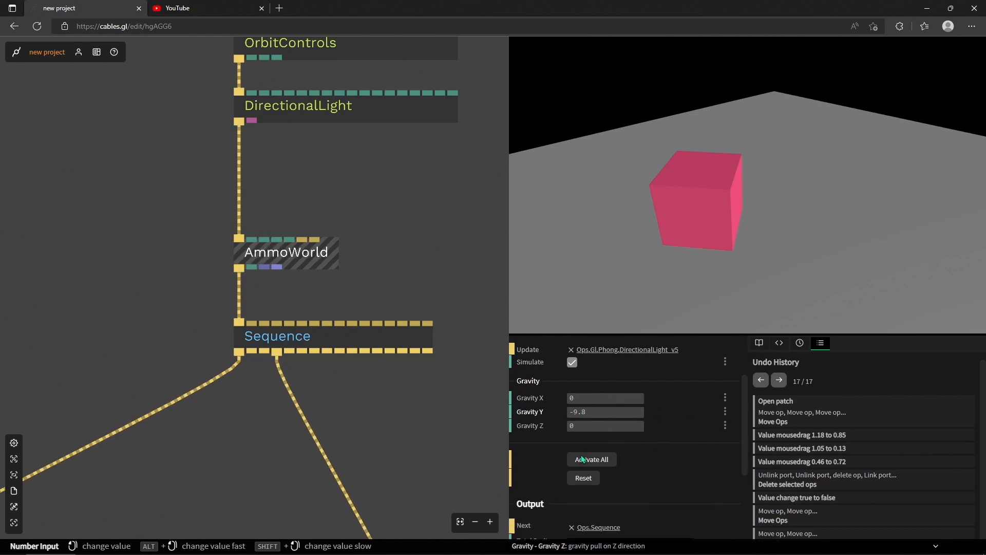
pyautogui.scroll(2, 592, 461)
pyautogui.scroll(-3, 399, 244)
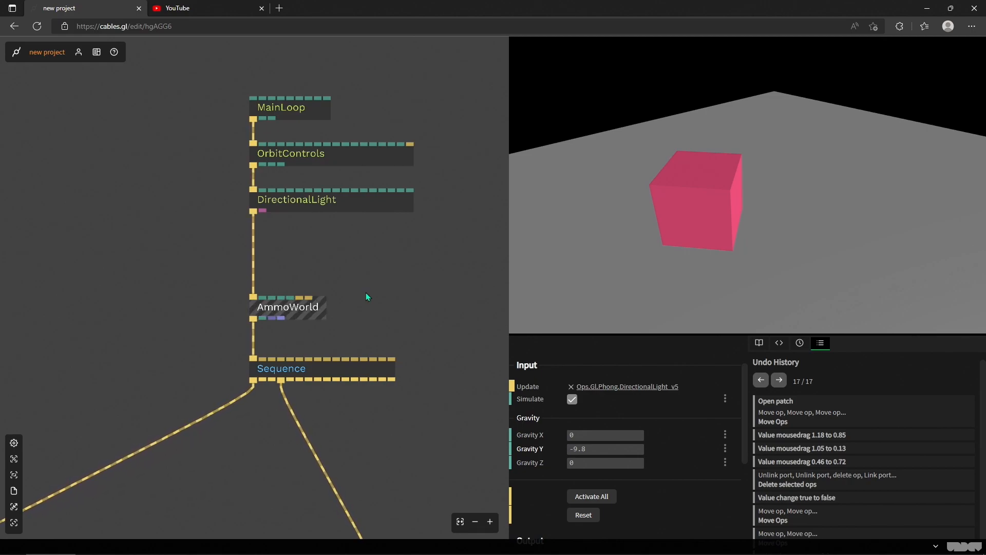
# Reset the simulation twice with Gravity Y at -9.8, orbiting the canvas to observe the cube's fall
pyautogui.click(586, 516)
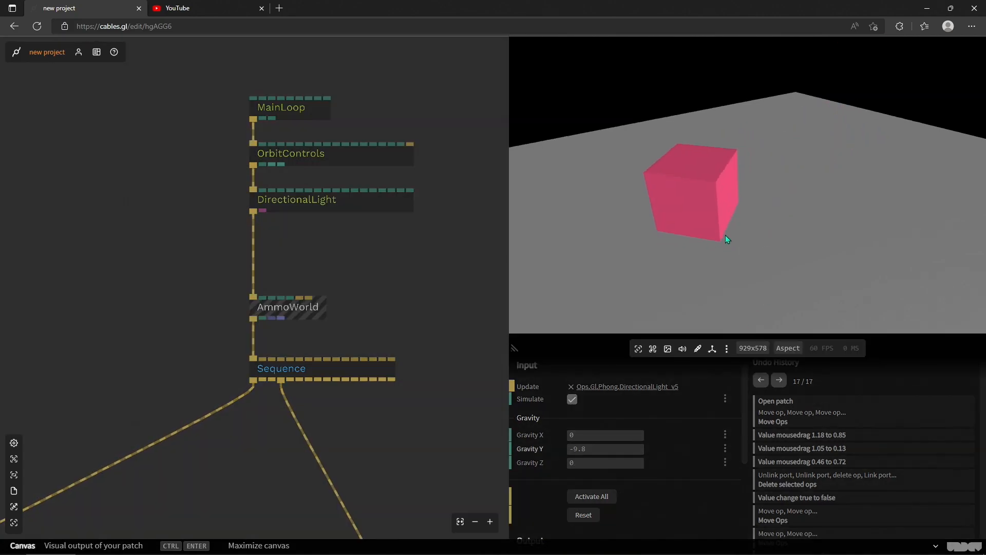
pyautogui.moveTo(726, 235); pyautogui.dragTo(762, 229)
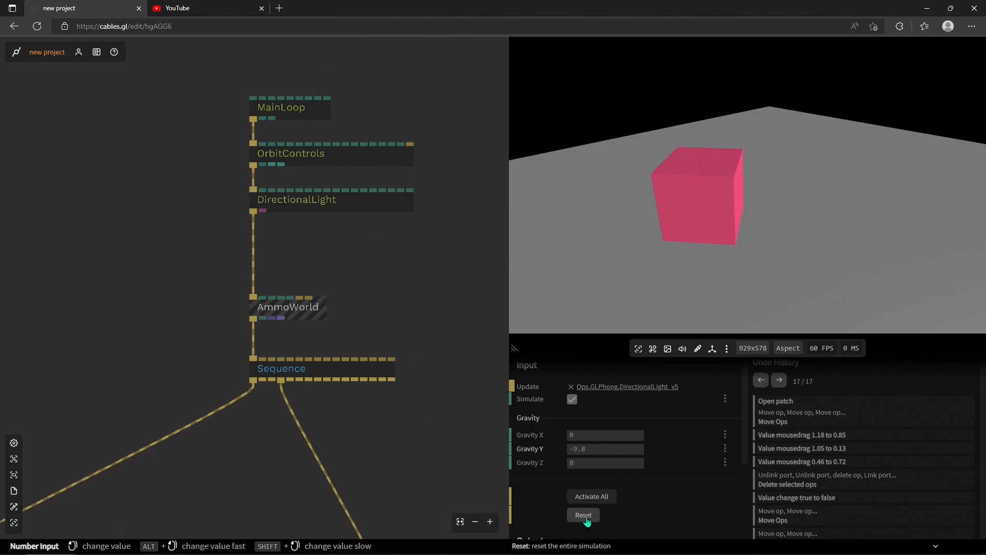
pyautogui.click(584, 515)
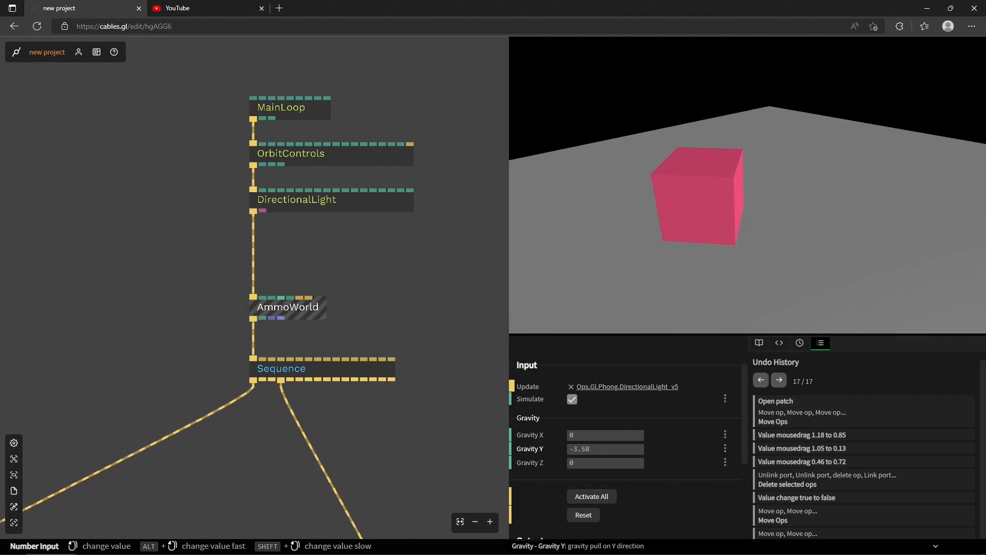
# Try AmmoWorld Gravity Y values of -3.52 and -1.36, resetting the simulation to compare the cube's fall
pyautogui.click(587, 524)
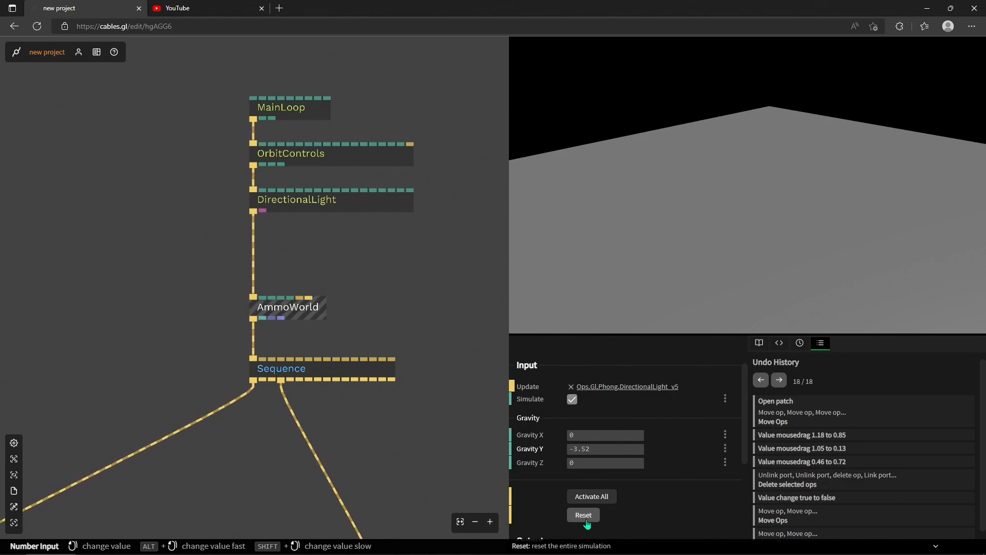
pyautogui.click(587, 524)
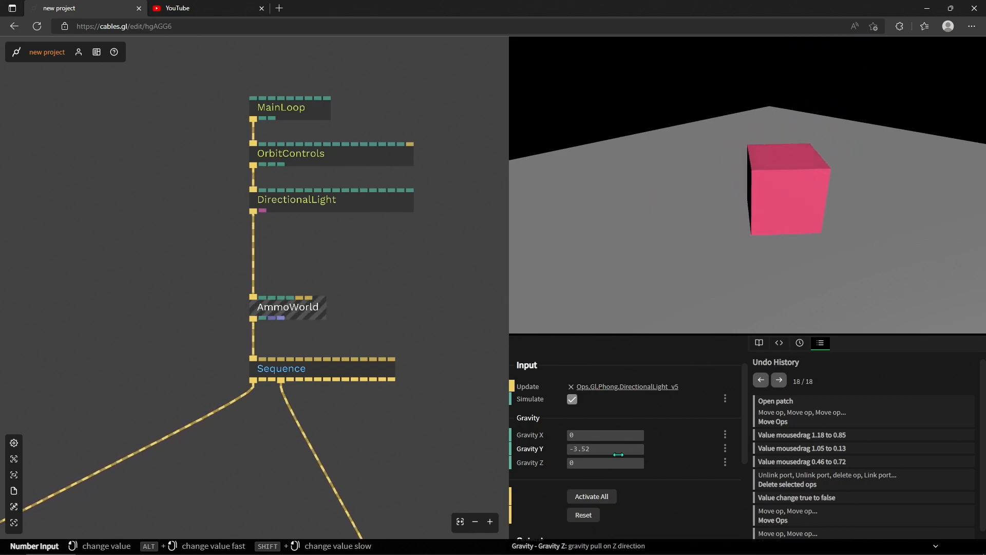
pyautogui.moveTo(591, 449); pyautogui.dragTo(609, 449)
pyautogui.scroll(-3, 731, 238)
pyautogui.click(584, 516)
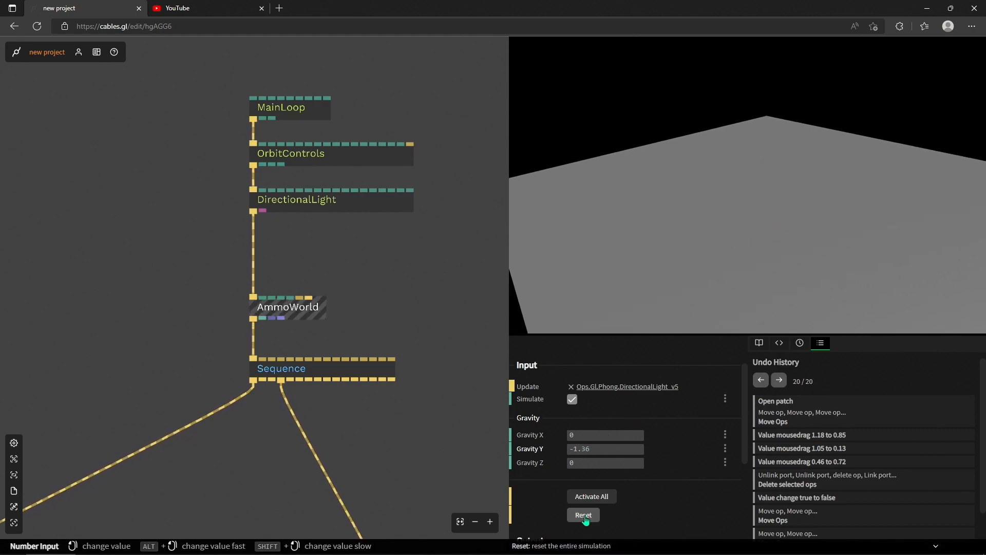
pyautogui.click(585, 517)
# Try Gravity Y at -1.2 with sideways gravity such as X 0.15 and -0.24 and Z 0.68, resetting the simulation
pyautogui.moveTo(587, 448); pyautogui.dragTo(588, 448)
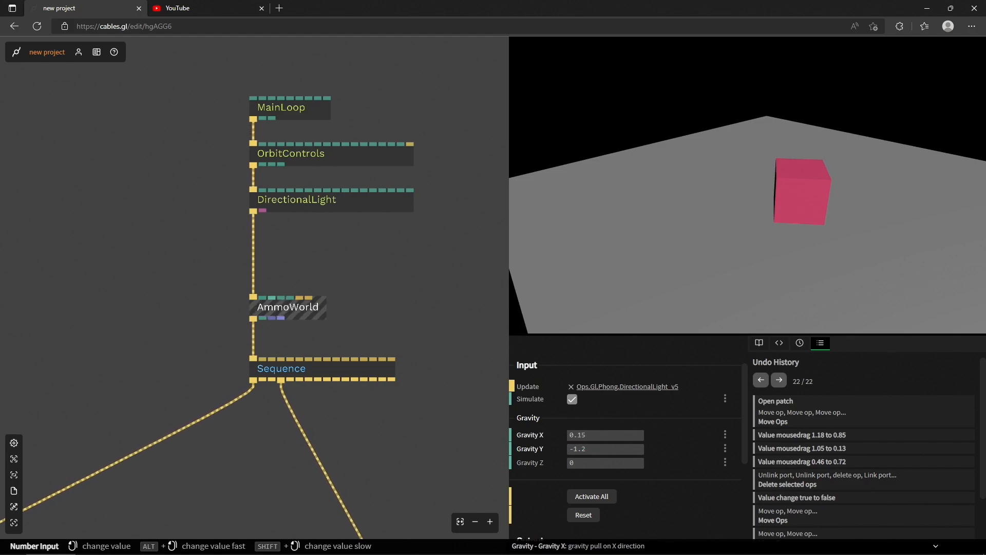
pyautogui.click(583, 515)
pyautogui.moveTo(581, 435); pyautogui.dragTo(570, 435)
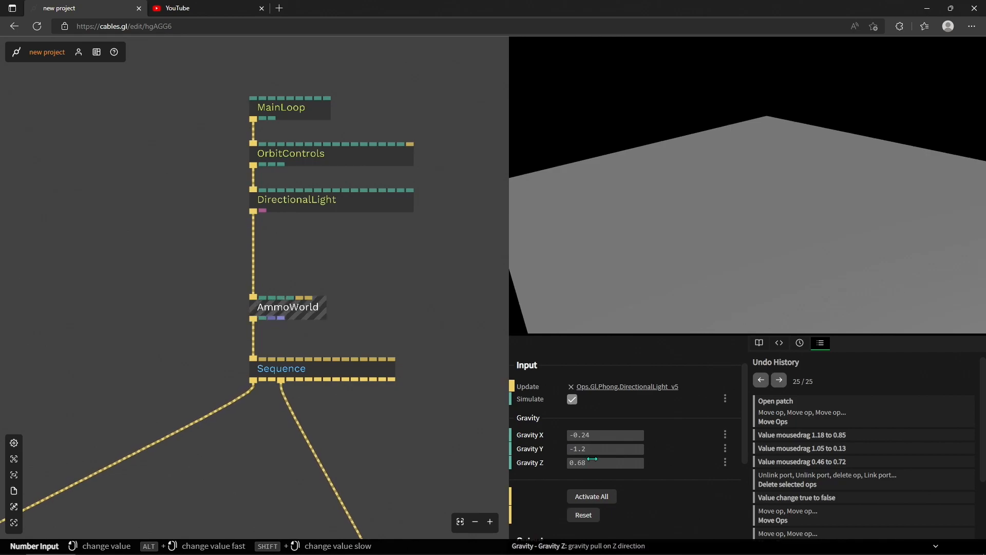
# Set AmmoWorld's Gravity X and Z to 0 and Gravity Y to 0.07, resetting the simulation in between
pyautogui.click(590, 434)
pyautogui.write('0')
pyautogui.click(588, 463)
pyautogui.write('0')
pyautogui.click(586, 518)
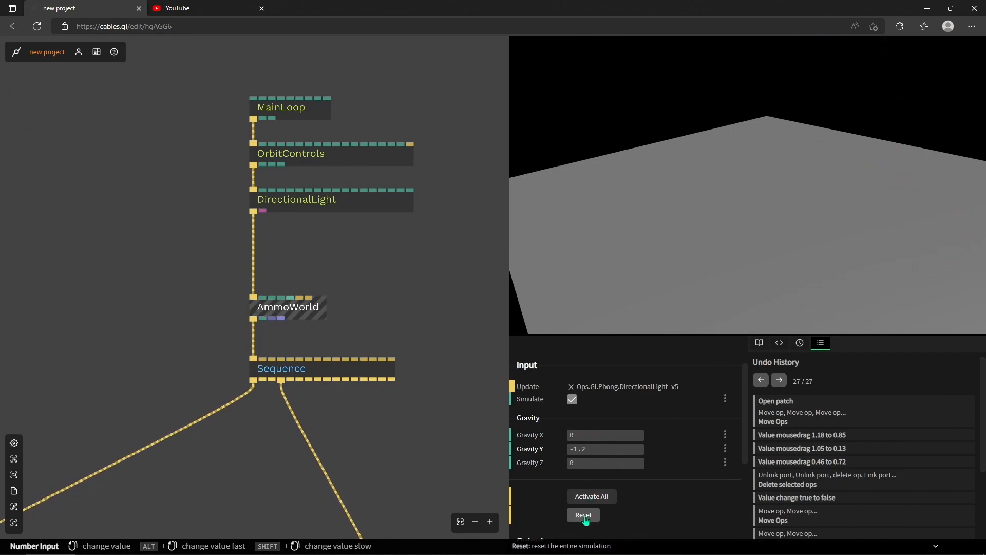
pyautogui.moveTo(591, 449); pyautogui.dragTo(605, 449)
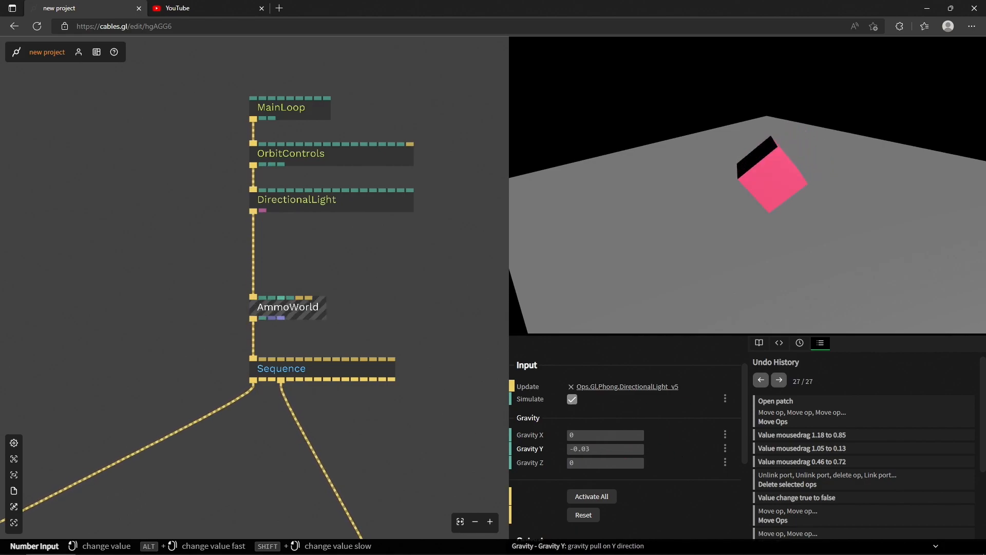
pyautogui.moveTo(604, 449); pyautogui.dragTo(576, 449)
# Examine the cube AmmoBody's parameters, shape settings and flags
pyautogui.scroll(-3, 374, 436)
pyautogui.moveTo(374, 434); pyautogui.dragTo(257, 148)
pyautogui.scroll(3, 270, 290)
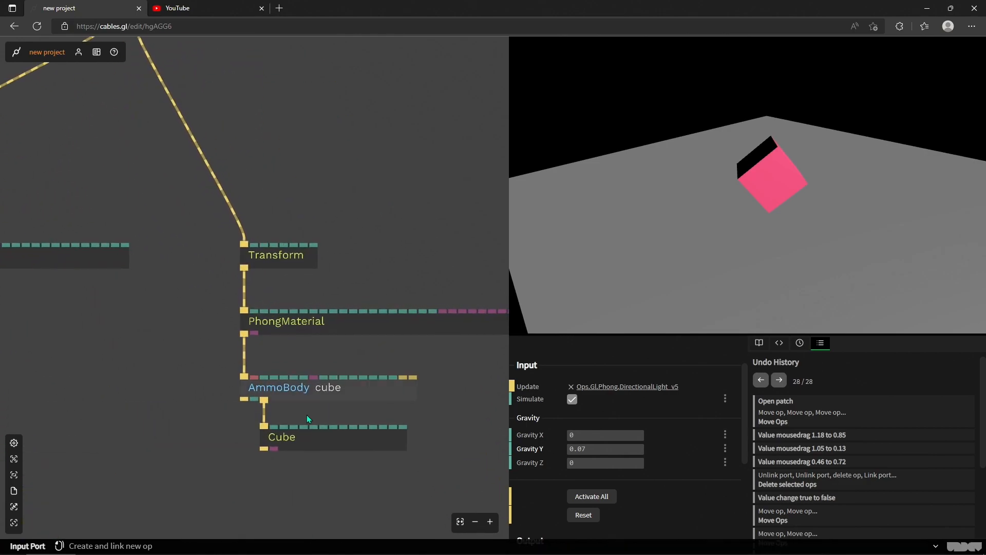
pyautogui.click(332, 388)
pyautogui.scroll(-3, 600, 425)
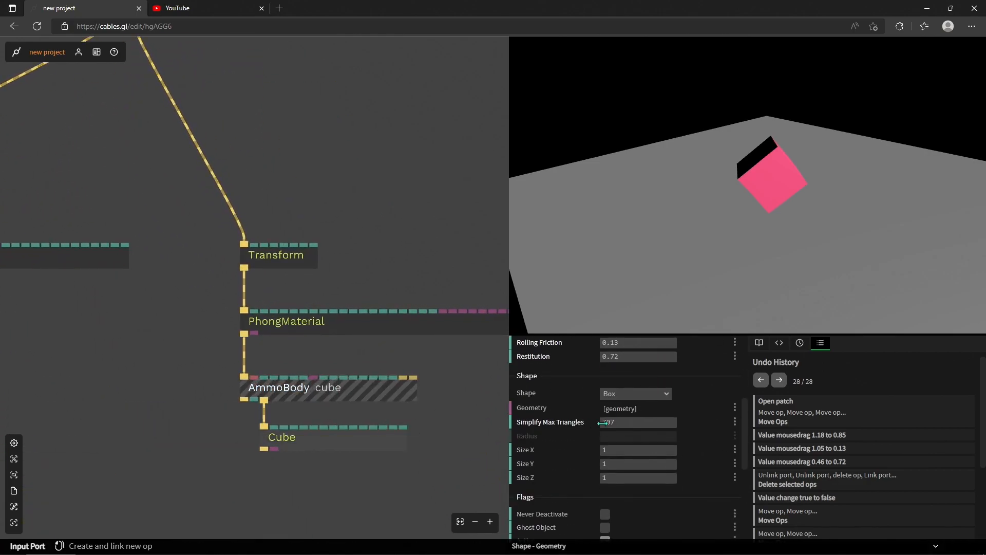
pyautogui.scroll(-2, 587, 406)
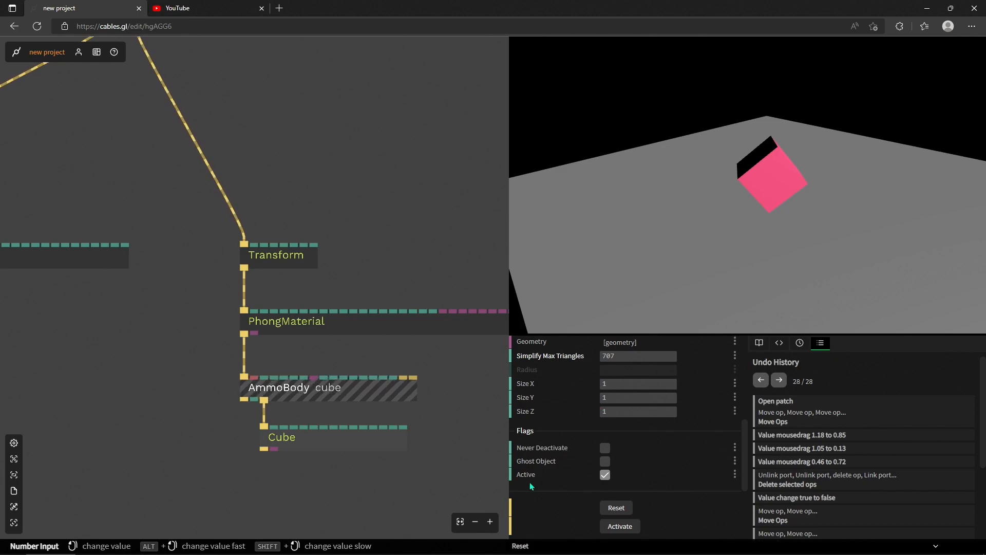
pyautogui.scroll(5, 590, 455)
pyautogui.scroll(-4, 568, 395)
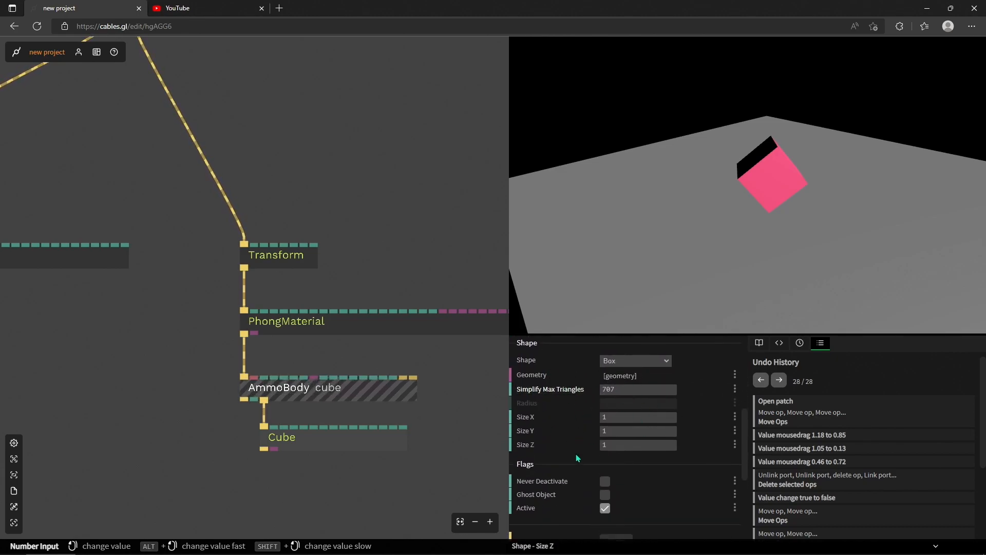
pyautogui.scroll(3, 572, 491)
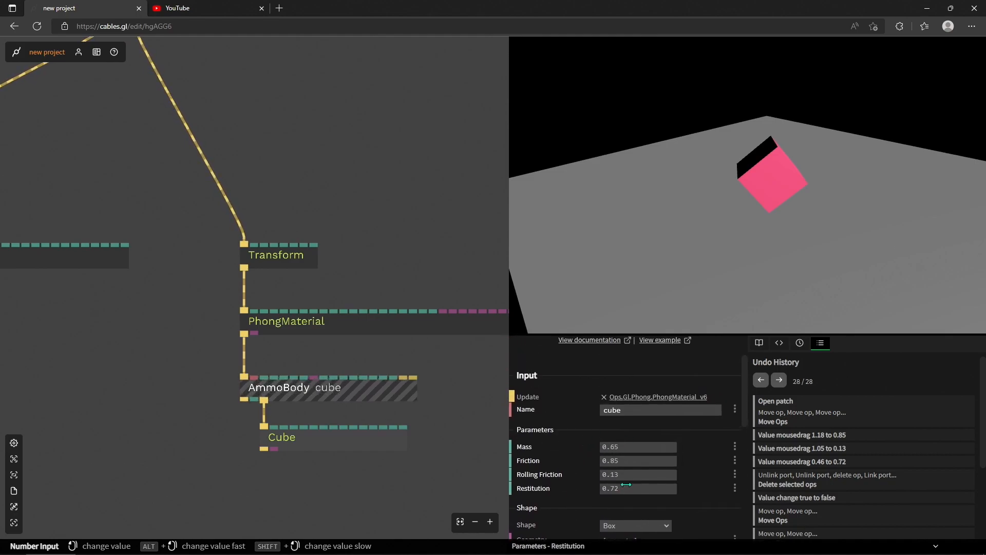
pyautogui.scroll(-1, 583, 380)
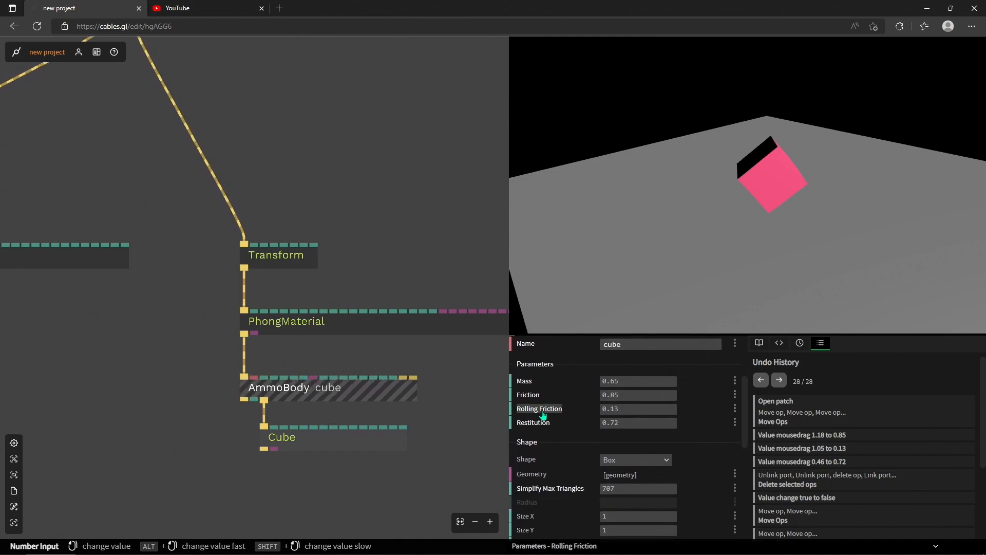
pyautogui.scroll(-2, 544, 411)
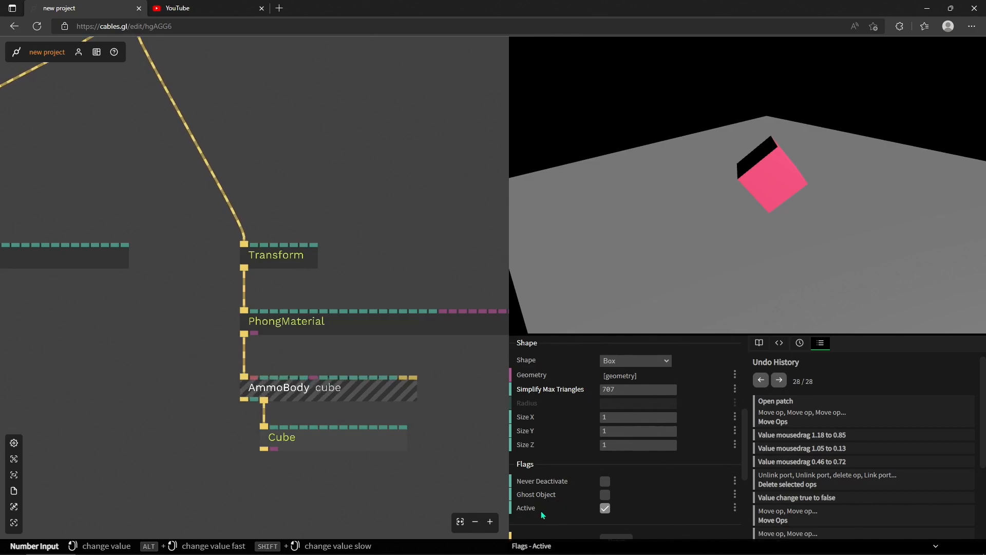
# Turn the cube AmmoBody's Active flag off and back on
pyautogui.click(607, 511)
pyautogui.click(608, 512)
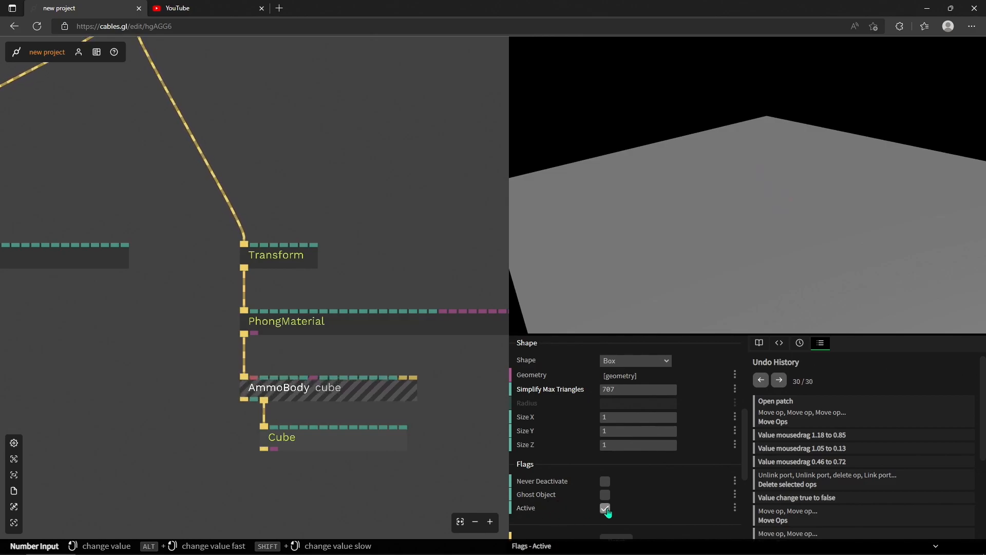
pyautogui.scroll(-3, 417, 182)
# Reset the AmmoWorld simulation, orbit to the floating cube and set Gravity Y to 0.15
pyautogui.moveTo(311, 86); pyautogui.dragTo(330, 275)
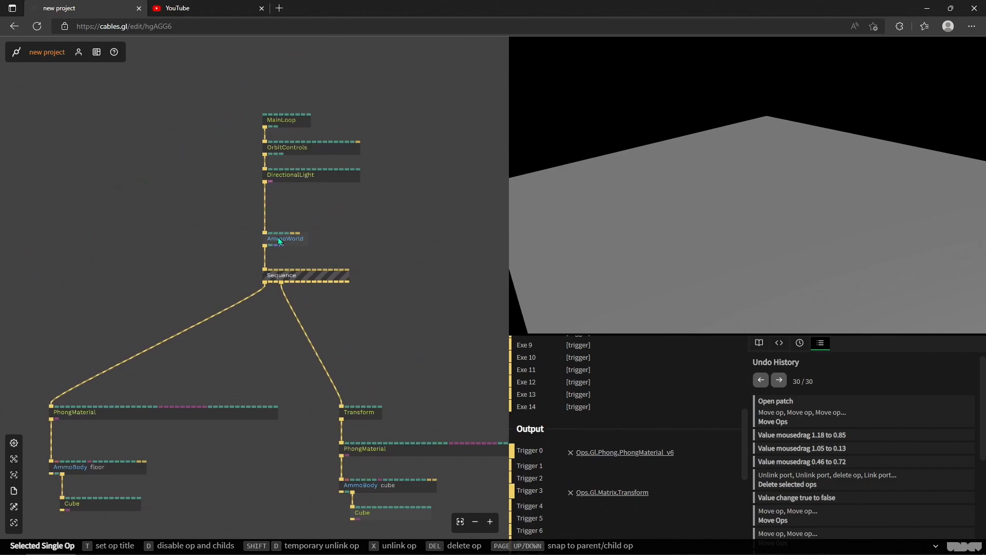
pyautogui.click(278, 240)
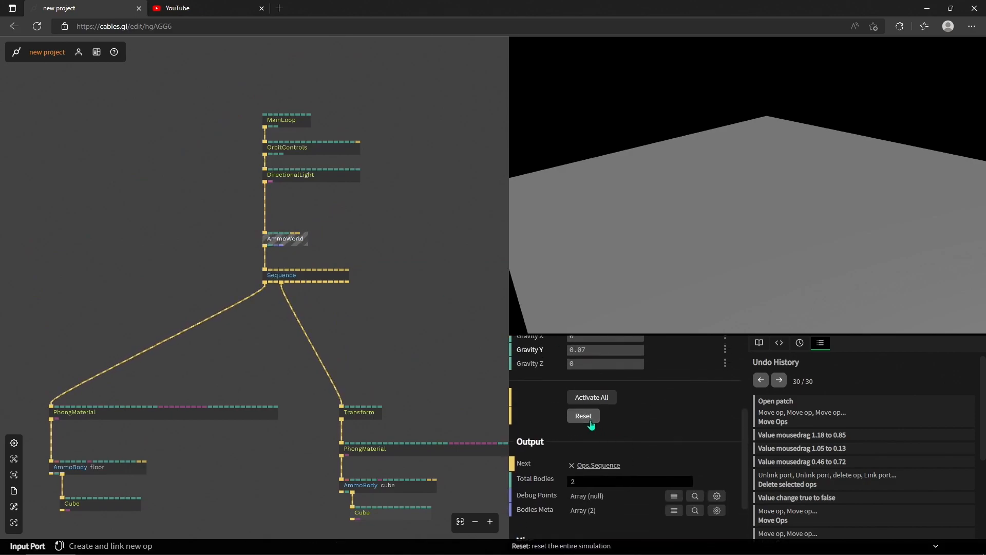
pyautogui.moveTo(421, 320); pyautogui.dragTo(348, 273)
pyautogui.scroll(1, 596, 414)
pyautogui.scroll(3, 595, 415)
pyautogui.moveTo(491, 386); pyautogui.dragTo(430, 308)
pyautogui.moveTo(693, 147); pyautogui.dragTo(803, 193)
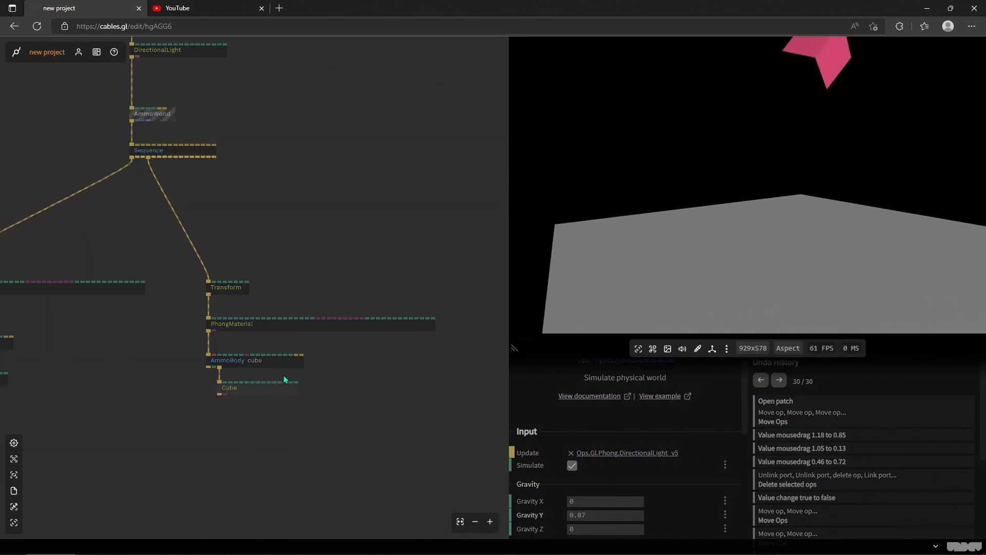
pyautogui.click(275, 367)
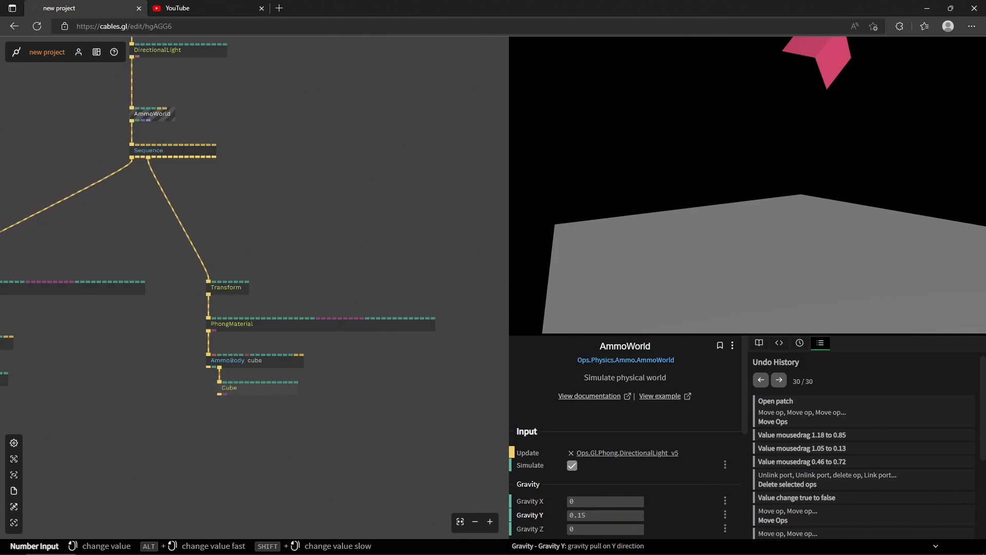
pyautogui.scroll(3, 257, 374)
# Activate the cube's AmmoBody and enable its Never Deactivate flag, orbiting the canvas to observe the cube
pyautogui.click(241, 333)
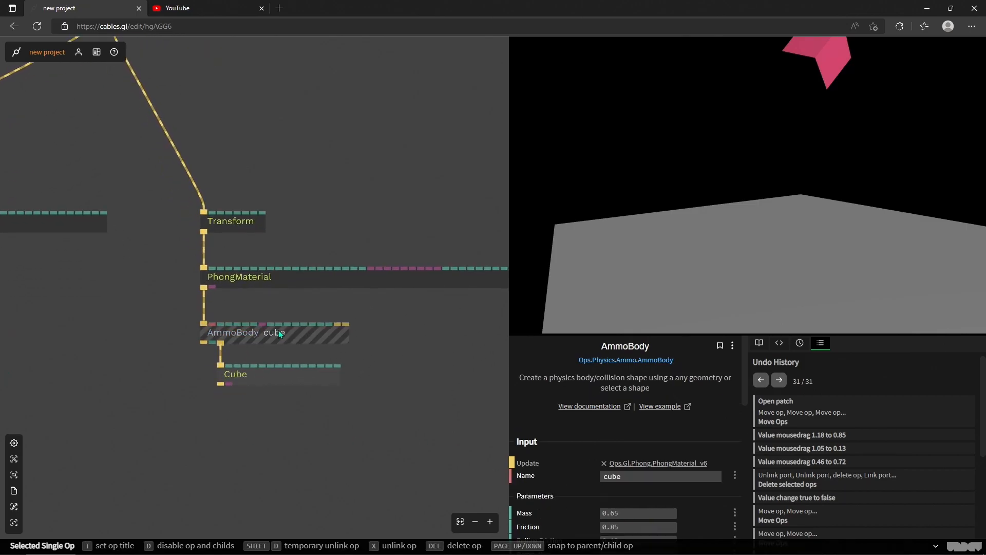
pyautogui.scroll(-5, 559, 485)
pyautogui.scroll(-1, 563, 482)
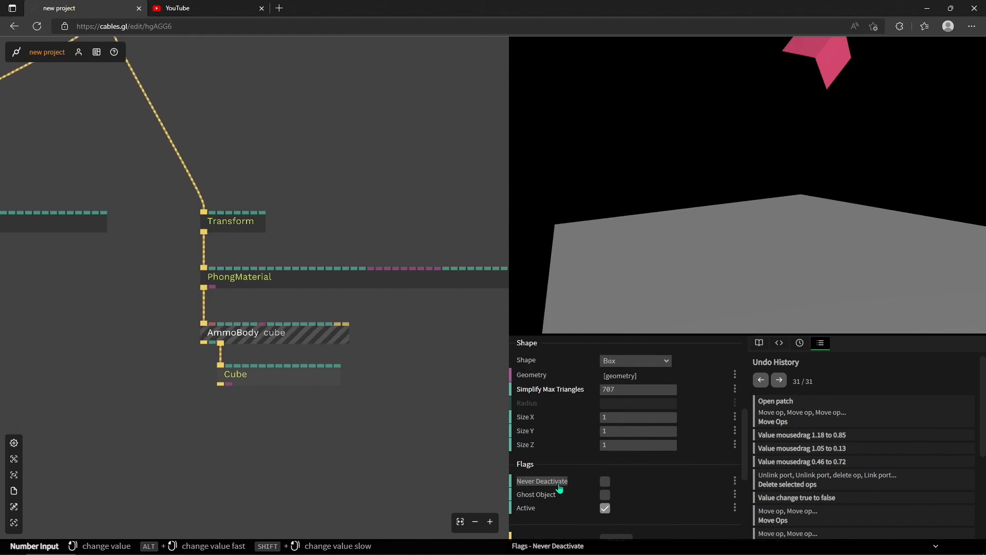
pyautogui.scroll(-2, 582, 446)
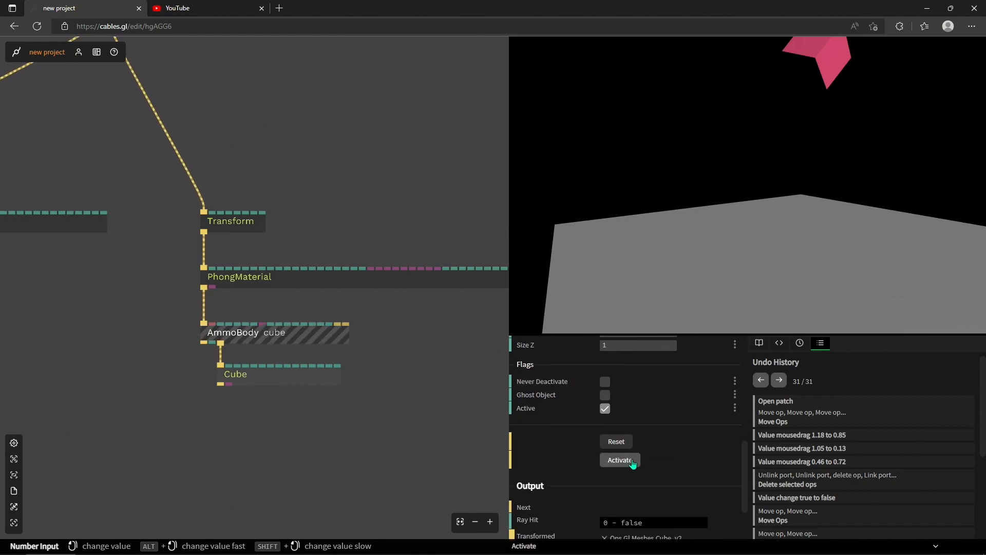
pyautogui.click(633, 463)
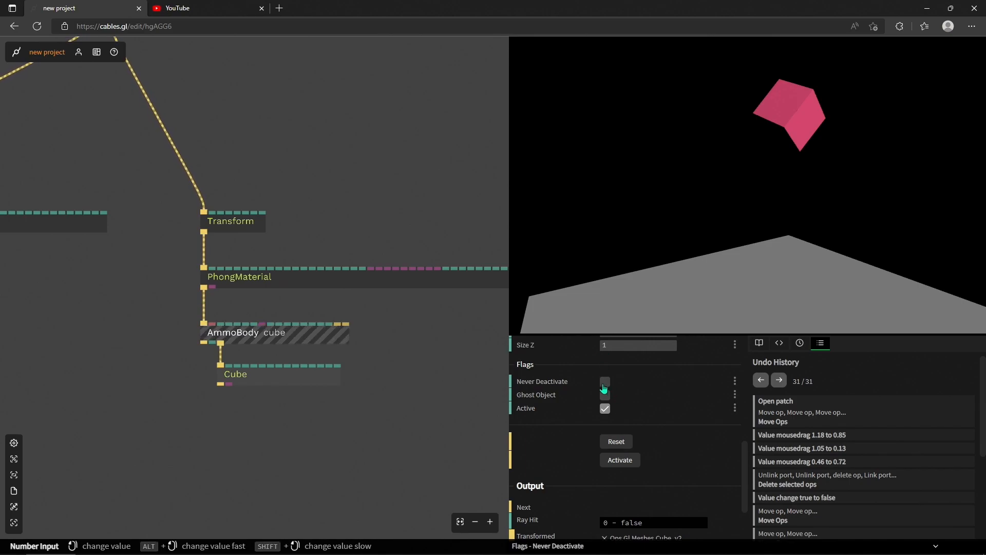
pyautogui.moveTo(836, 77); pyautogui.dragTo(806, 129)
# Set AmmoWorld's Gravity Y to -9 and reset the simulation, orbiting to watch the cube fall
pyautogui.moveTo(304, 152); pyautogui.dragTo(423, 359)
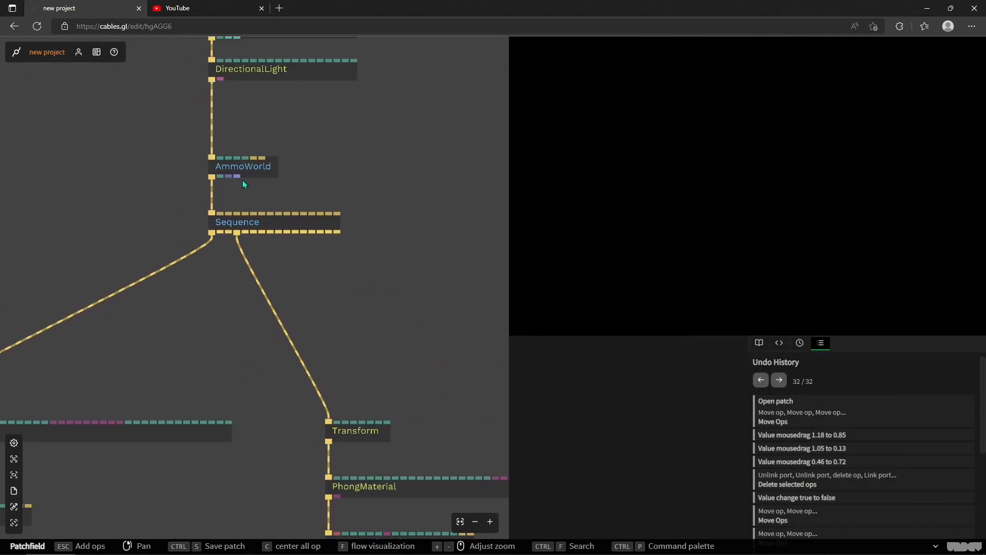
pyautogui.click(248, 170)
pyautogui.click(597, 514)
pyautogui.write('-9')
pyautogui.click(755, 321)
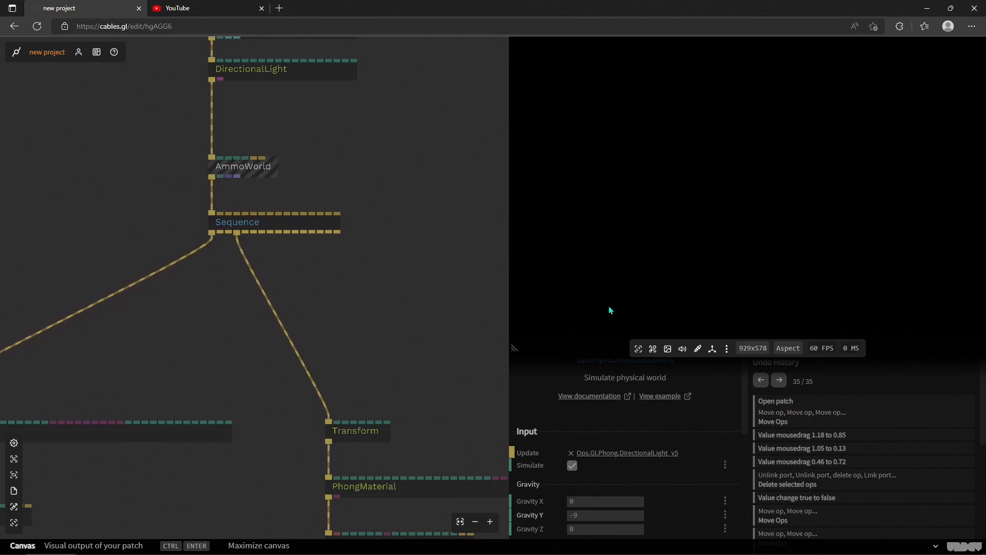
pyautogui.scroll(-3, 656, 410)
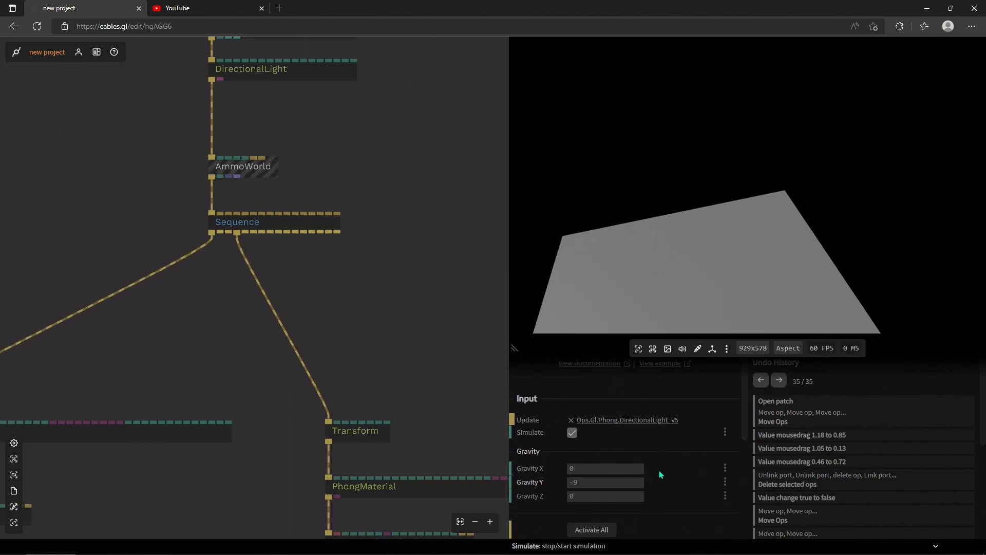
pyautogui.click(585, 454)
pyautogui.moveTo(712, 211); pyautogui.dragTo(729, 200)
pyautogui.click(639, 458)
# Check the cube AmmoBody's flags, and set AmmoWorld's Gravity Y to -3.17
pyautogui.scroll(-3, 349, 389)
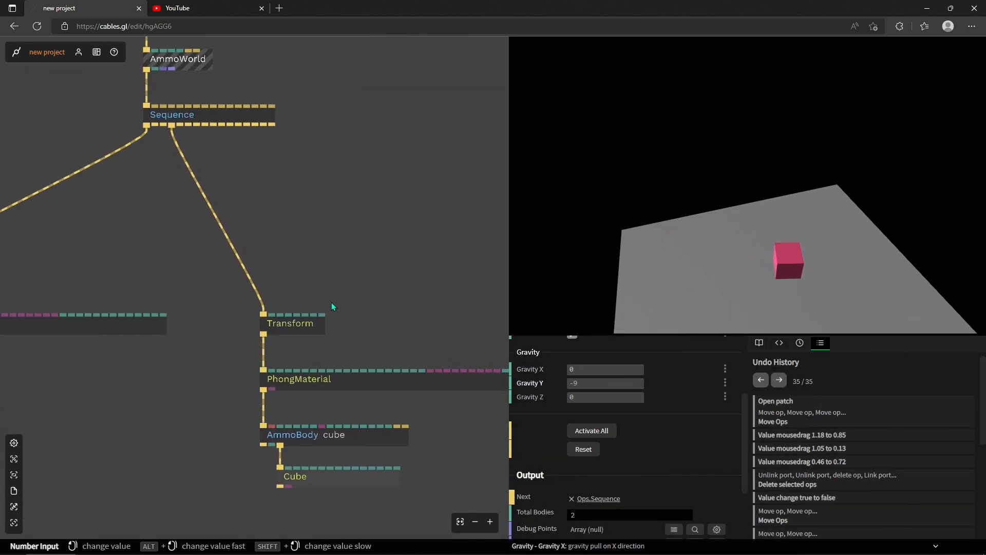
pyautogui.click(326, 434)
pyautogui.scroll(-2, 637, 422)
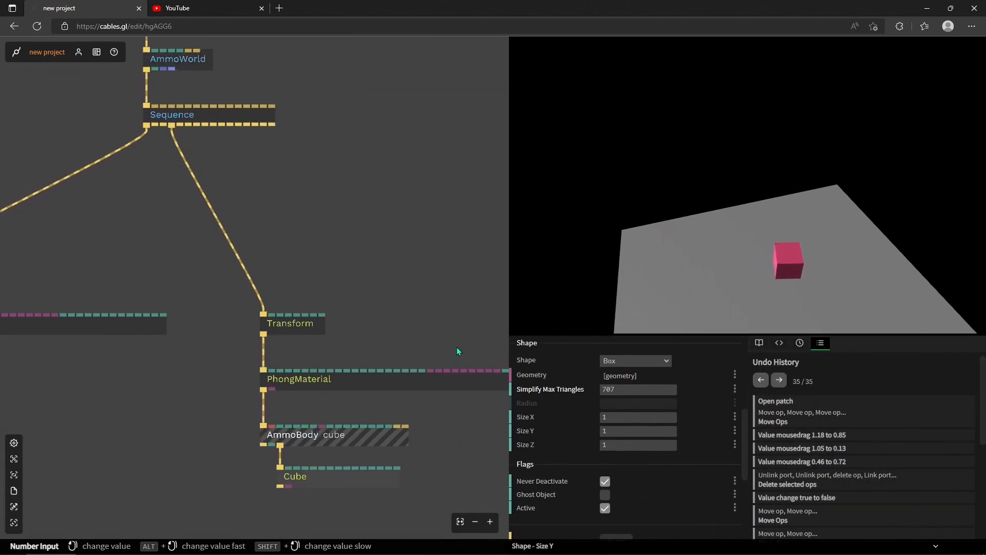
pyautogui.click(182, 63)
pyautogui.scroll(2, 657, 372)
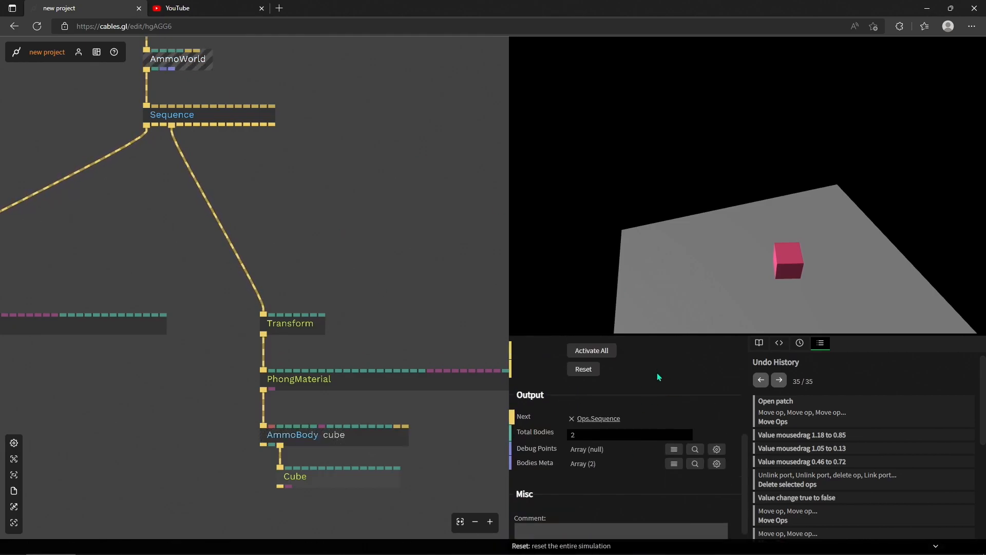
pyautogui.moveTo(637, 258); pyautogui.dragTo(683, 308)
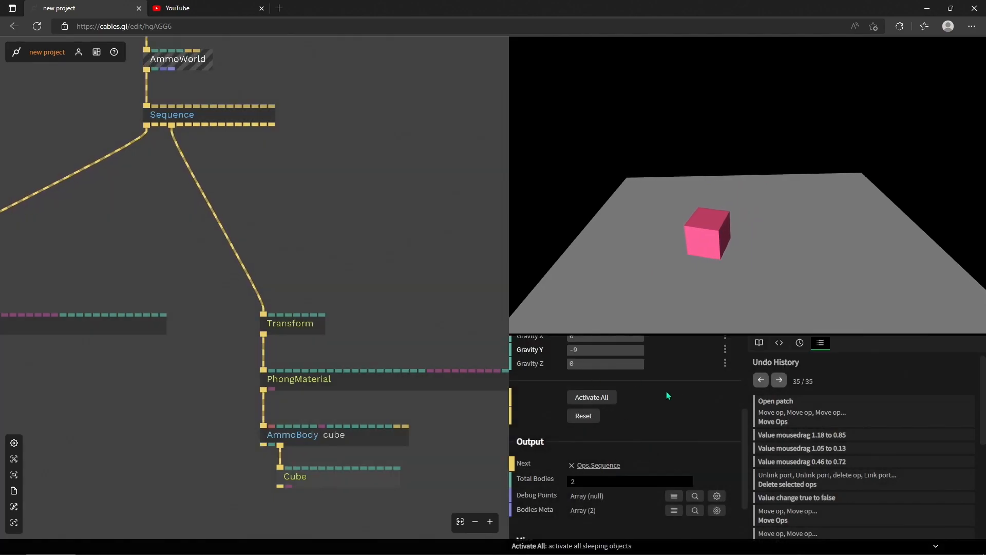
pyautogui.scroll(1, 601, 392)
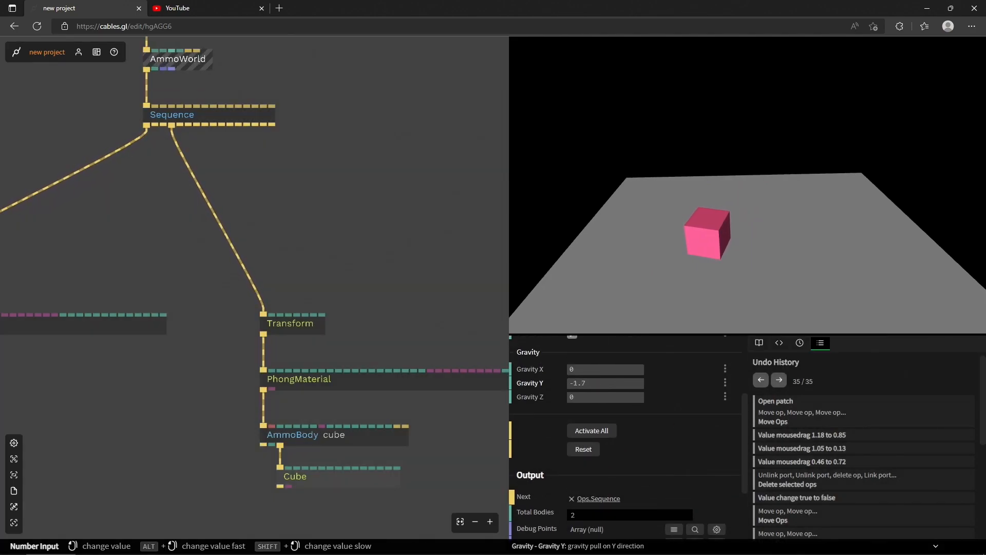
pyautogui.moveTo(605, 383); pyautogui.dragTo(576, 384)
pyautogui.moveTo(632, 234); pyautogui.dragTo(705, 193)
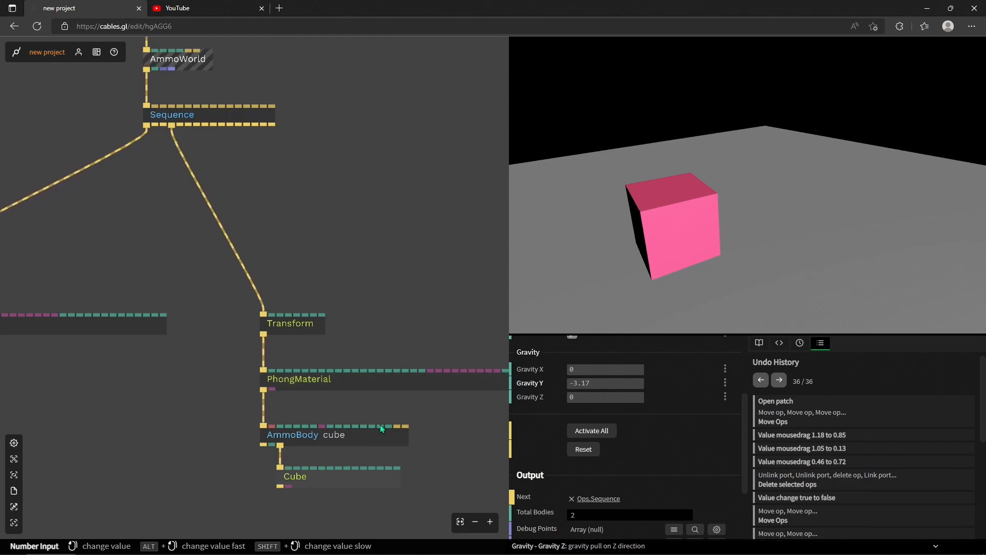
# Delete the cube branch of the patch: Transform, PhongMaterial, the cube AmmoBody and its Cube op
pyautogui.scroll(2, 571, 449)
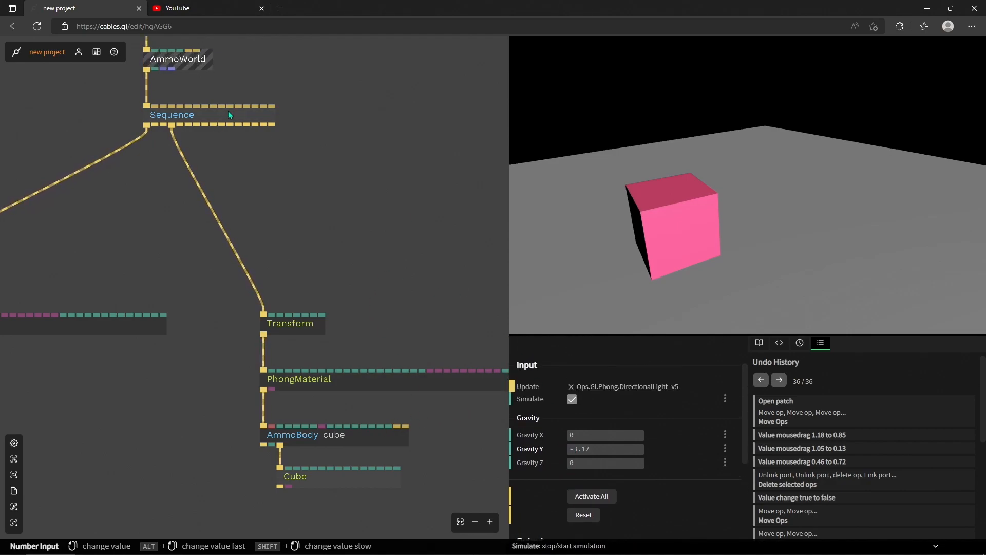
pyautogui.scroll(-2, 316, 236)
pyautogui.scroll(2, 322, 204)
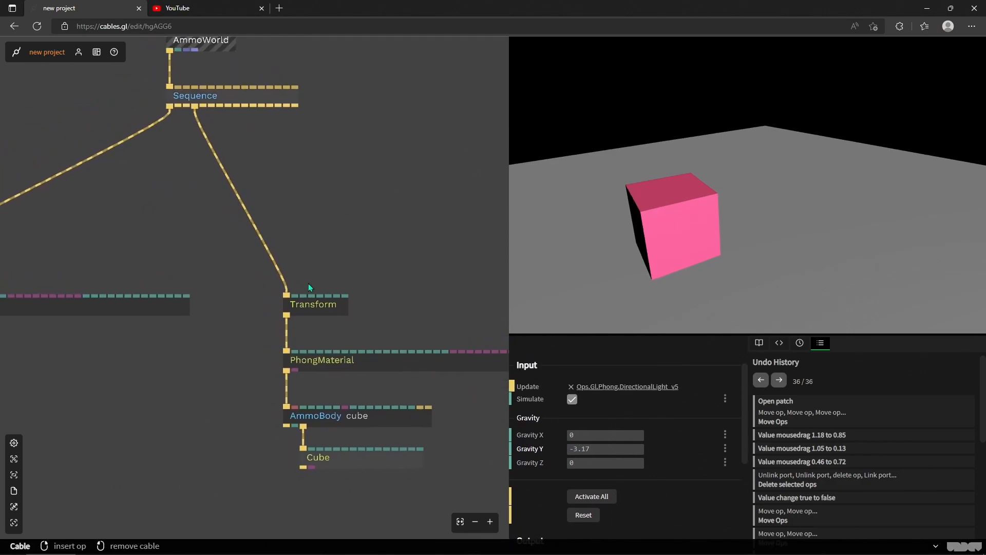
pyautogui.click(331, 424)
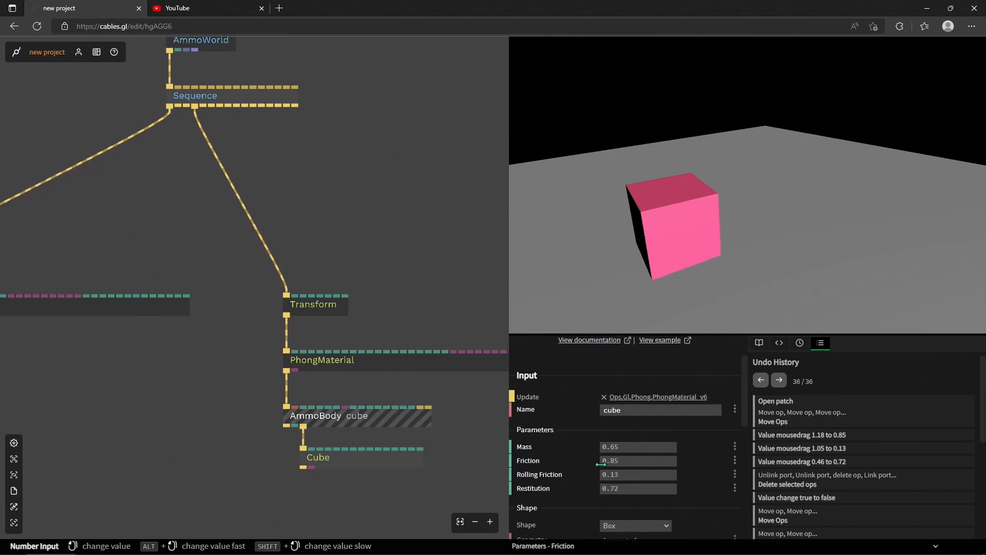
pyautogui.scroll(-1, 610, 460)
pyautogui.scroll(-3, 371, 235)
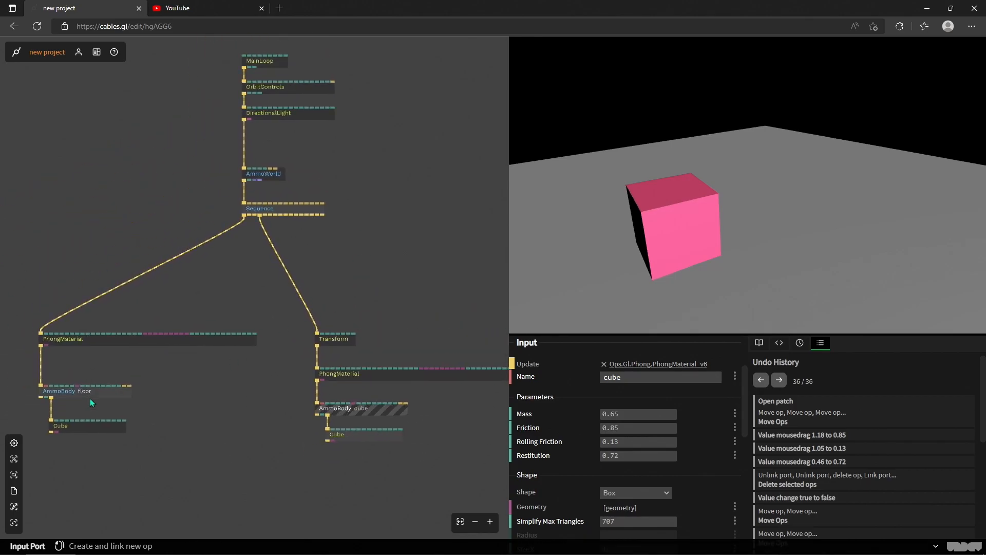
pyautogui.moveTo(433, 474); pyautogui.dragTo(313, 292)
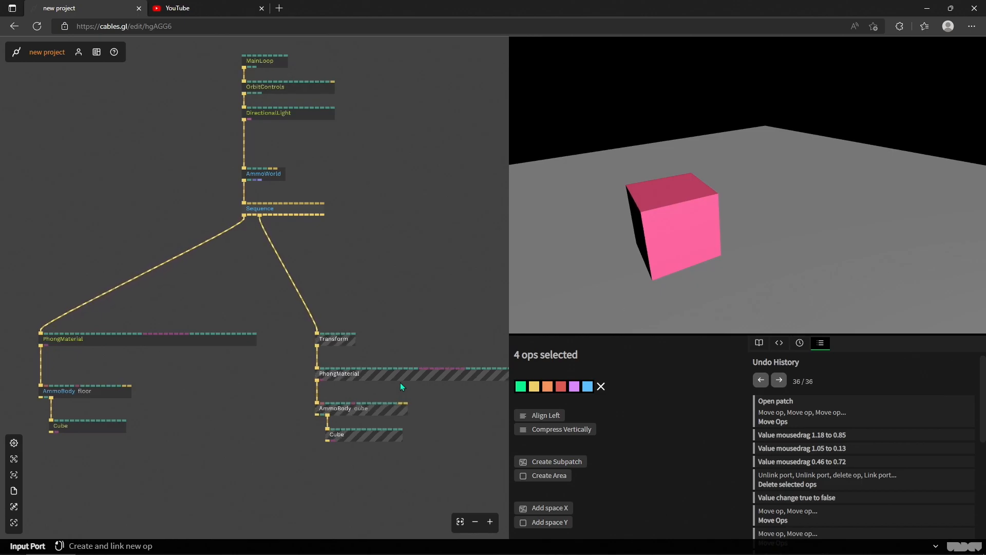
pyautogui.press('Delete')
# Examine the floor AmmoBody's mass, friction and restitution parameters while orbiting around the floor
pyautogui.scroll(5, 217, 286)
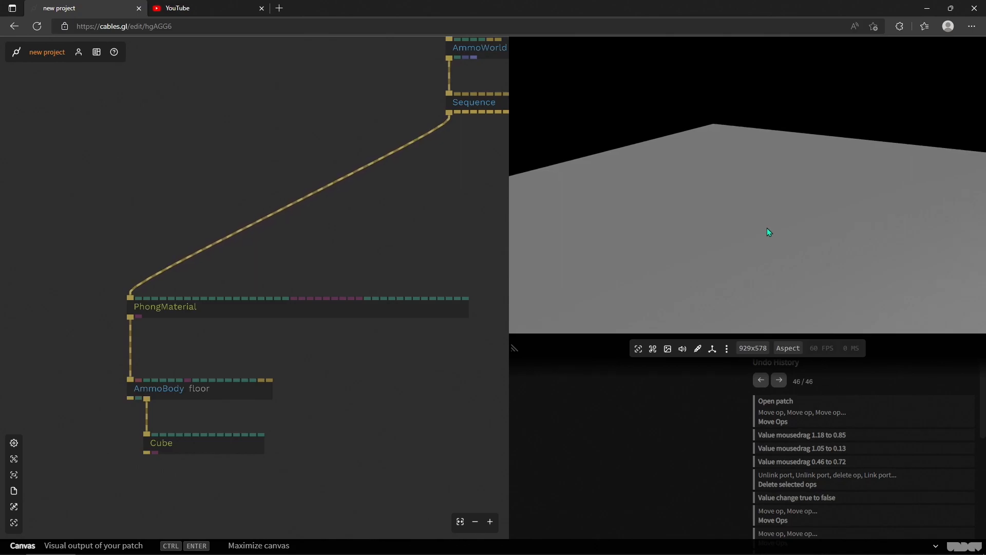
pyautogui.click(200, 391)
pyautogui.scroll(-2, 562, 422)
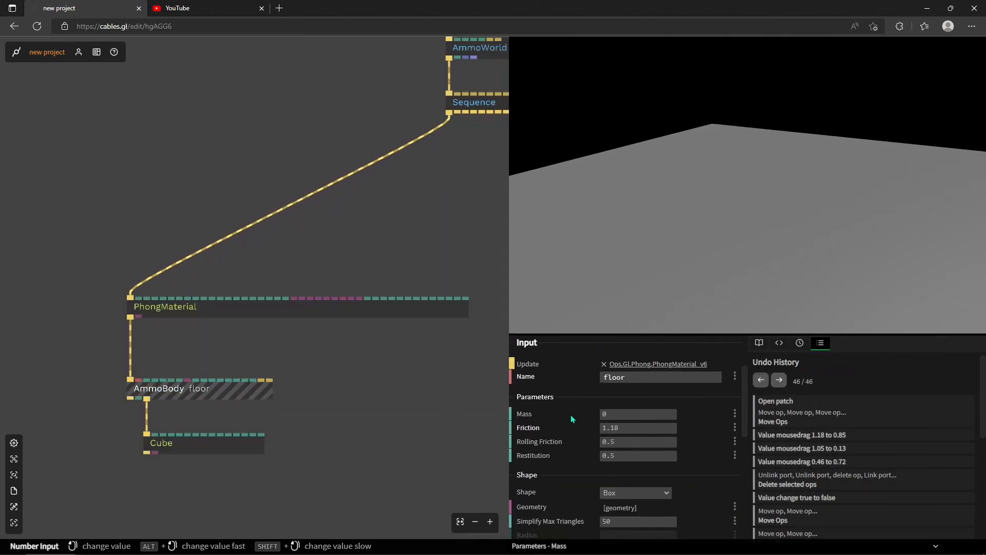
pyautogui.scroll(-3, 743, 193)
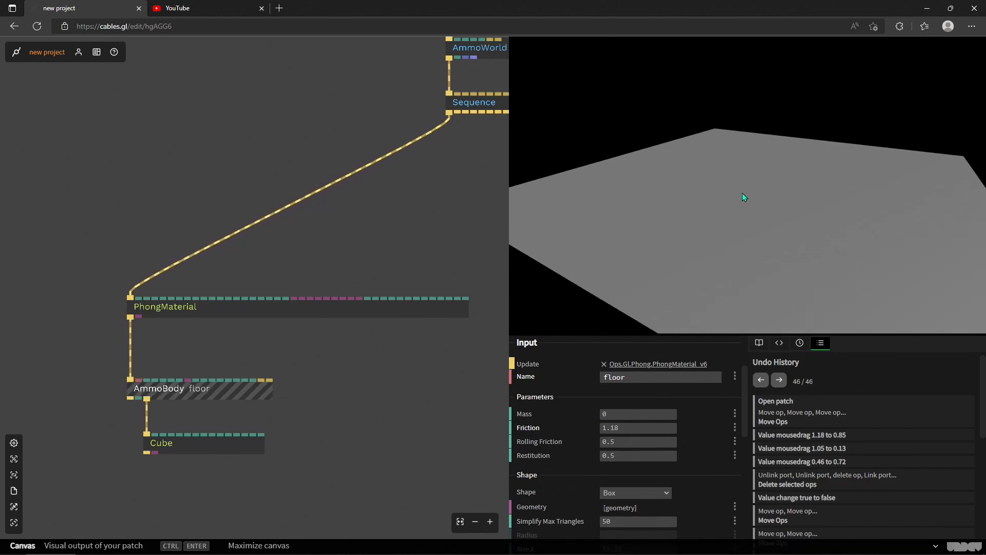
pyautogui.moveTo(743, 194); pyautogui.dragTo(730, 231)
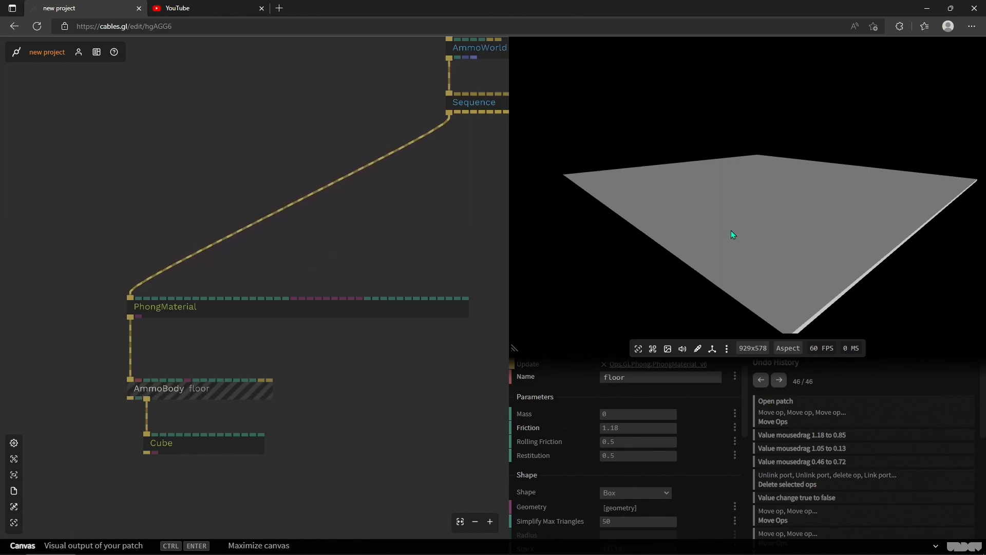
pyautogui.click(567, 441)
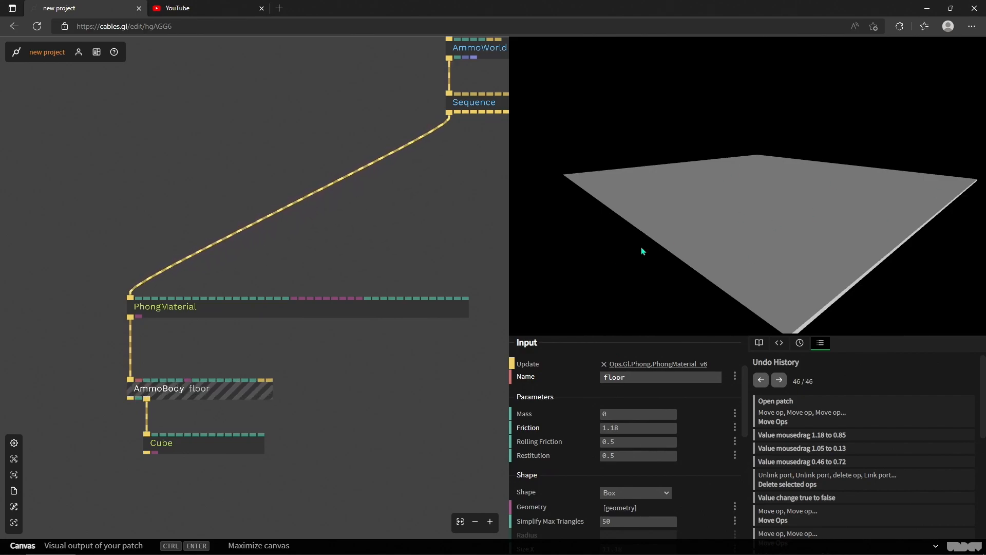
# Make room below AmmoWorld by moving the Sequence op down, and insert an AmmoDebugRenderer between AmmoWorld and Sequence
pyautogui.moveTo(443, 249); pyautogui.dragTo(378, 251)
pyautogui.scroll(-1, 523, 456)
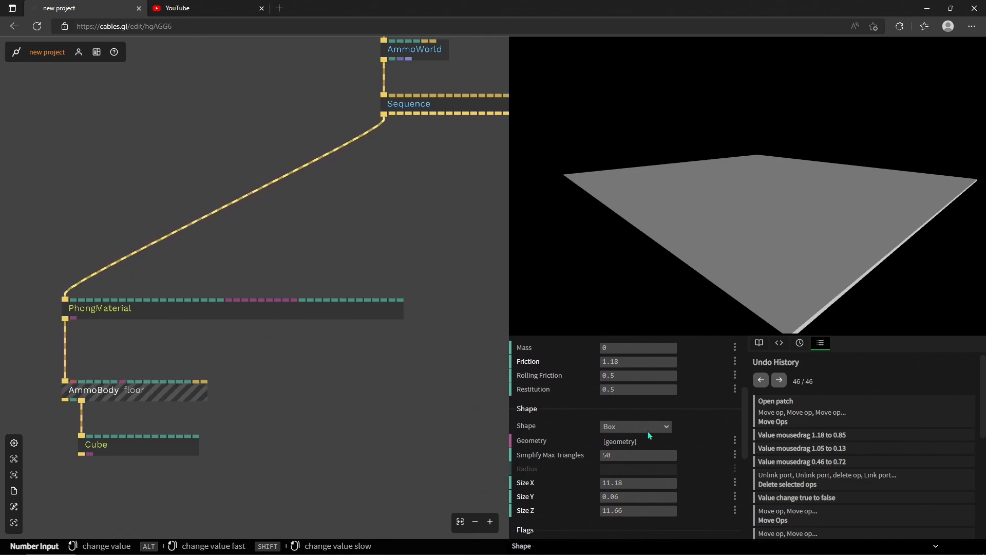
pyautogui.moveTo(385, 179); pyautogui.dragTo(331, 334)
pyautogui.moveTo(381, 260); pyautogui.dragTo(378, 328)
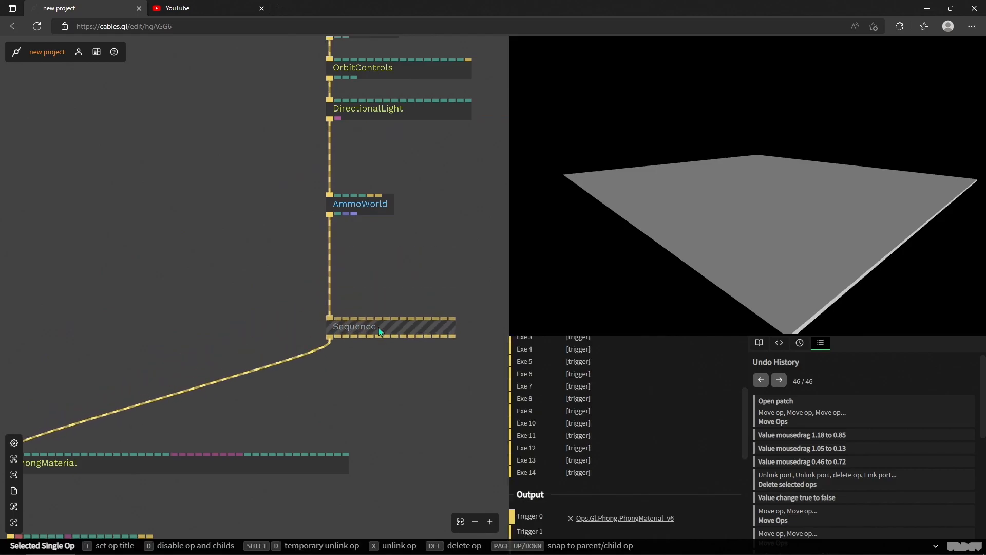
pyautogui.click(328, 260)
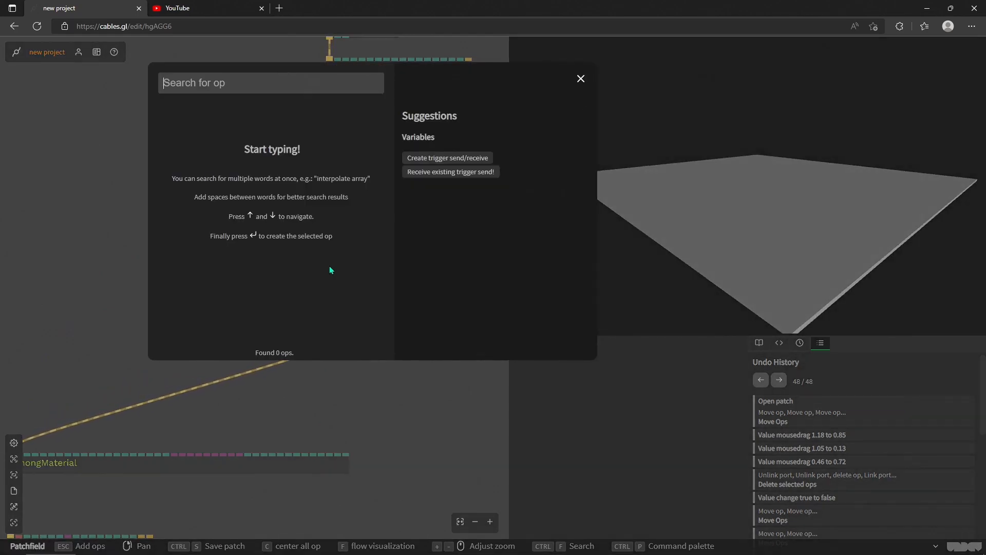
pyautogui.write('debug')
pyautogui.press('Return')
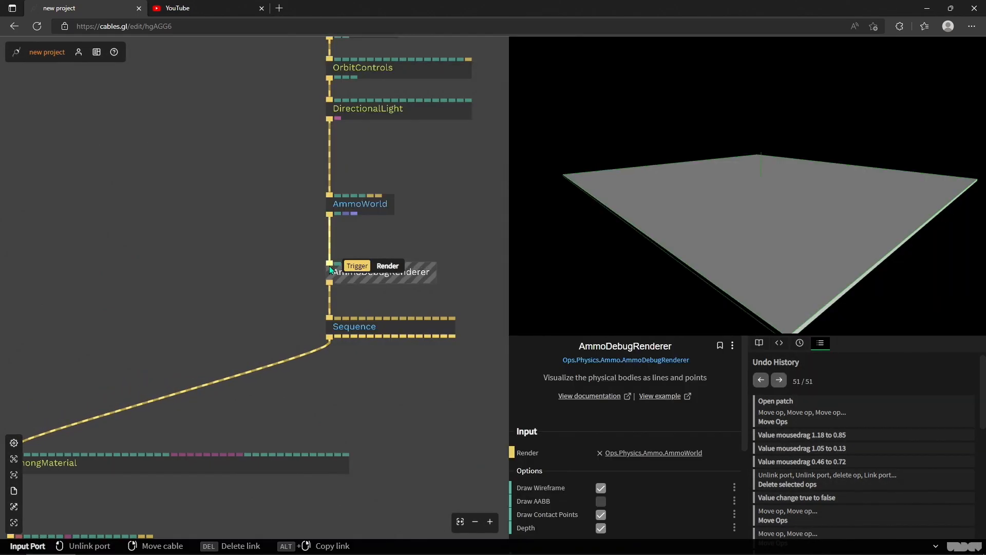
pyautogui.moveTo(582, 262); pyautogui.dragTo(586, 226)
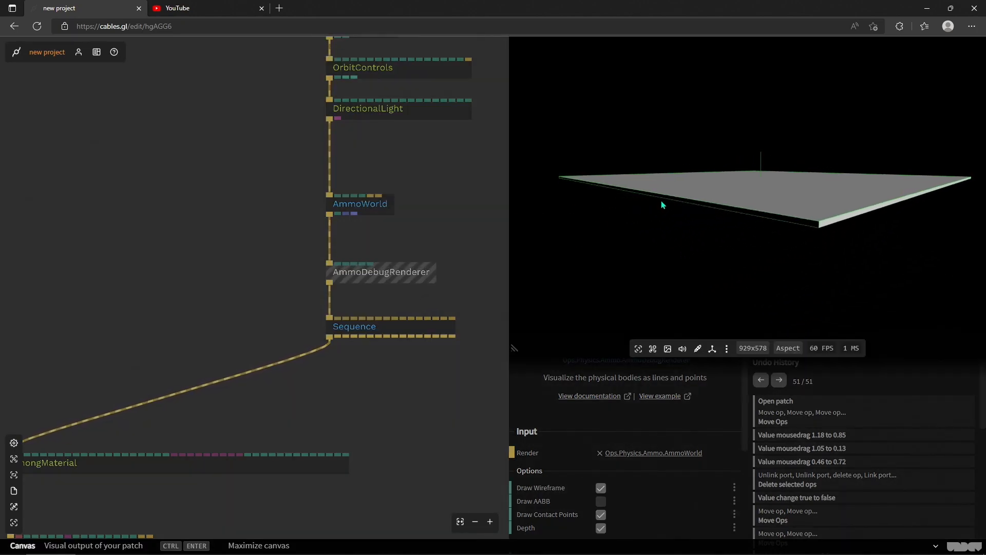
# Unlink the Cube op from the floor AmmoBody and view the floor's debug wireframe from different angles
pyautogui.moveTo(252, 418); pyautogui.dragTo(301, 215)
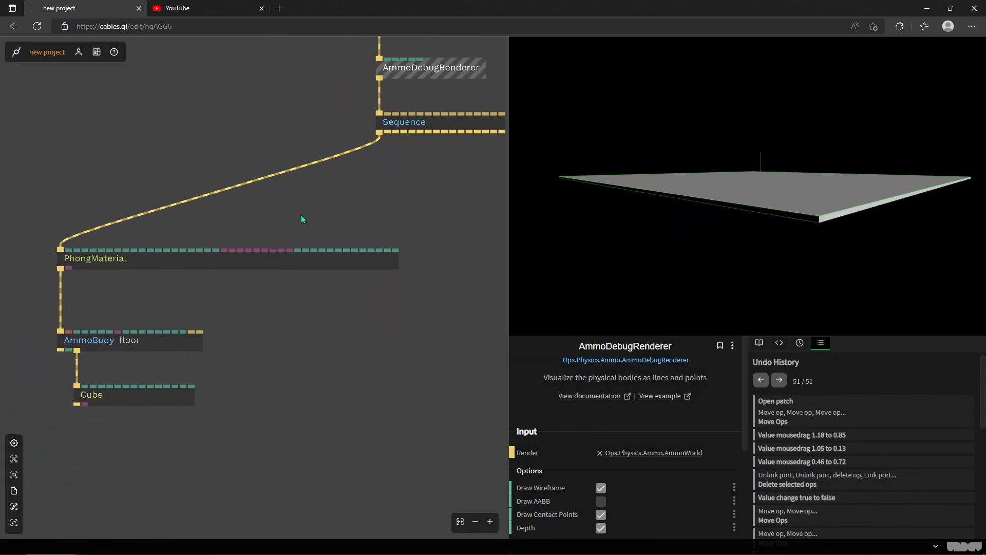
pyautogui.rightClick(77, 362)
pyautogui.moveTo(656, 197); pyautogui.dragTo(680, 188)
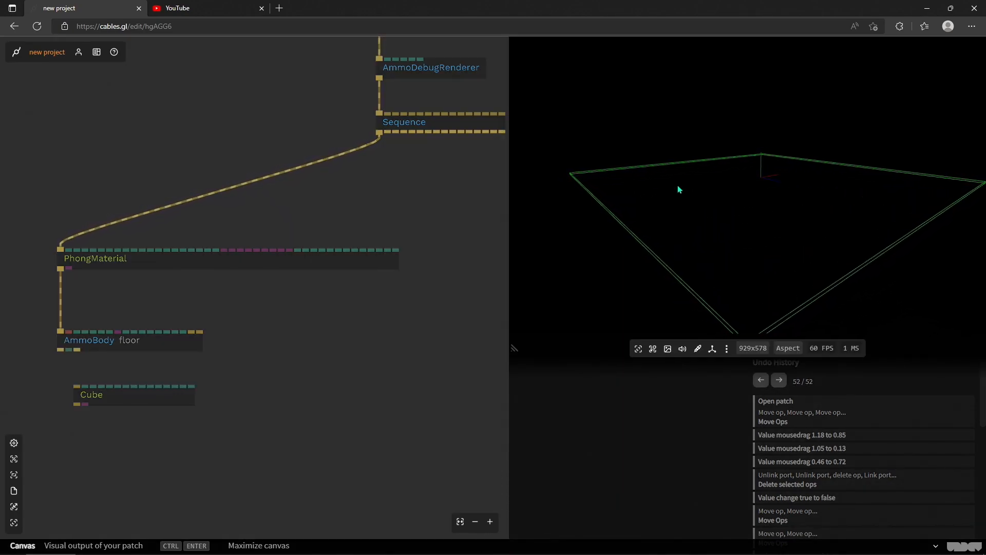
pyautogui.moveTo(653, 218)
pyautogui.mouseDown()
pyautogui.moveTo(633, 207)
pyautogui.moveTo(648, 208)
pyautogui.mouseUp()
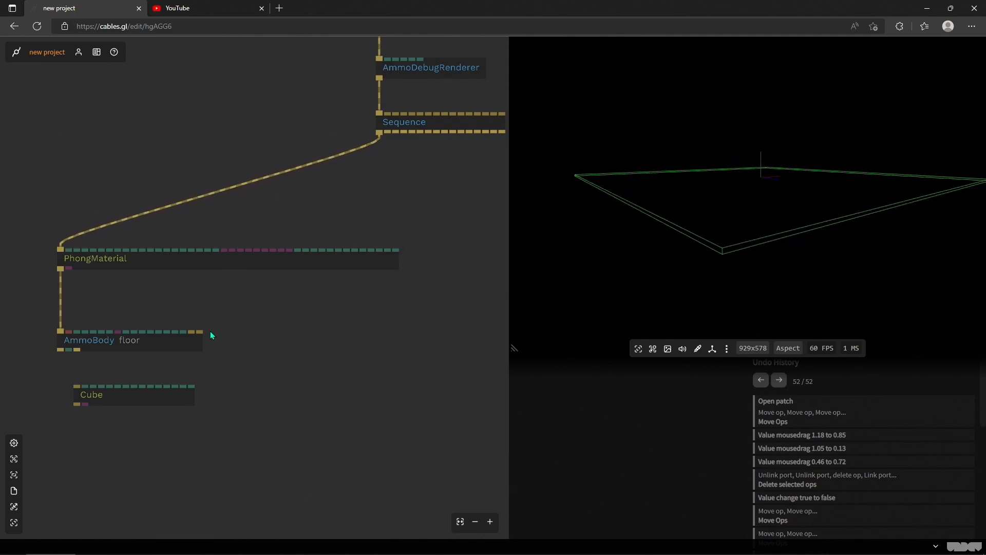
# Resize the floor AmmoBody's box shape to Size X 11.71, Size Y 2.22 and Size Z 12.83
pyautogui.click(210, 333)
pyautogui.click(145, 348)
pyautogui.scroll(-3, 666, 474)
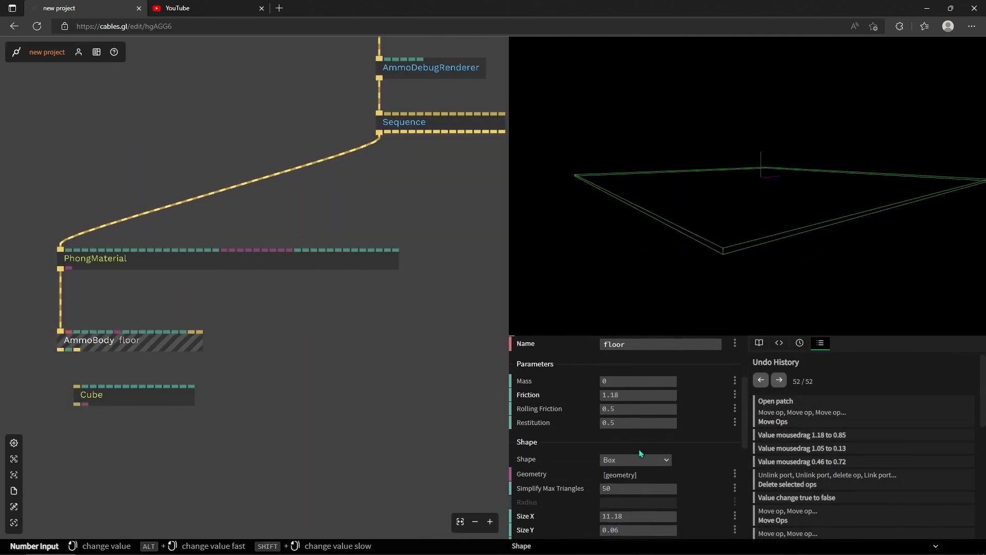
pyautogui.scroll(-2, 663, 489)
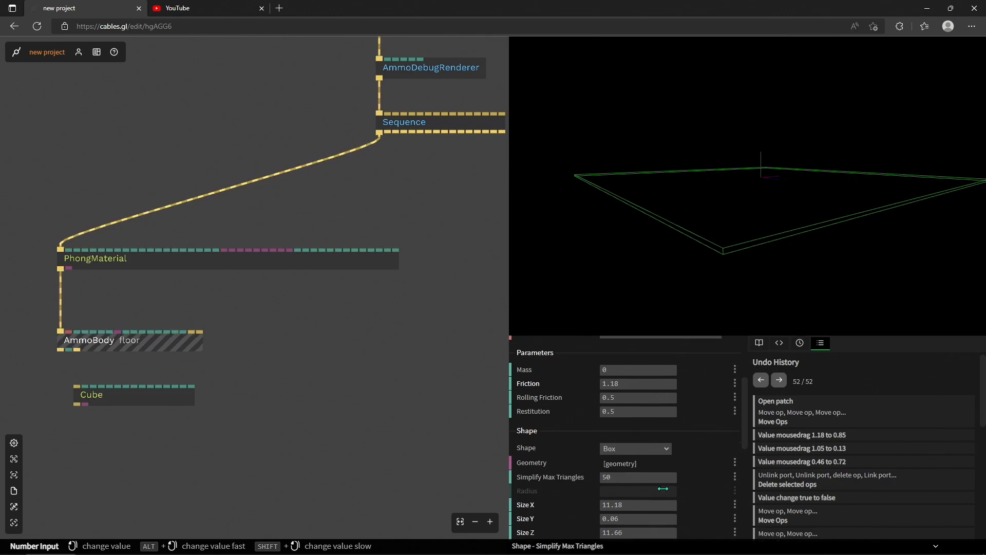
pyautogui.moveTo(627, 463); pyautogui.dragTo(646, 450)
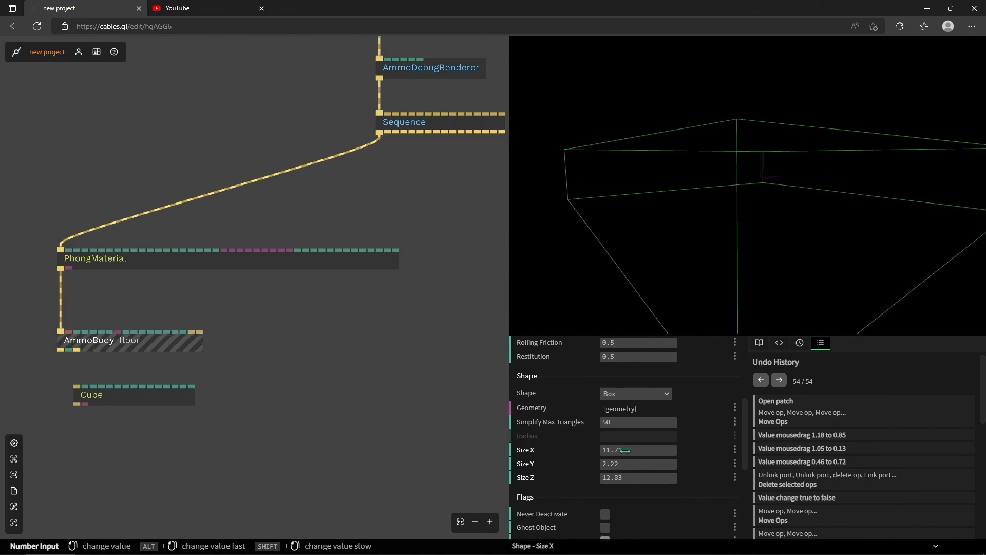
pyautogui.moveTo(759, 159); pyautogui.dragTo(759, 149)
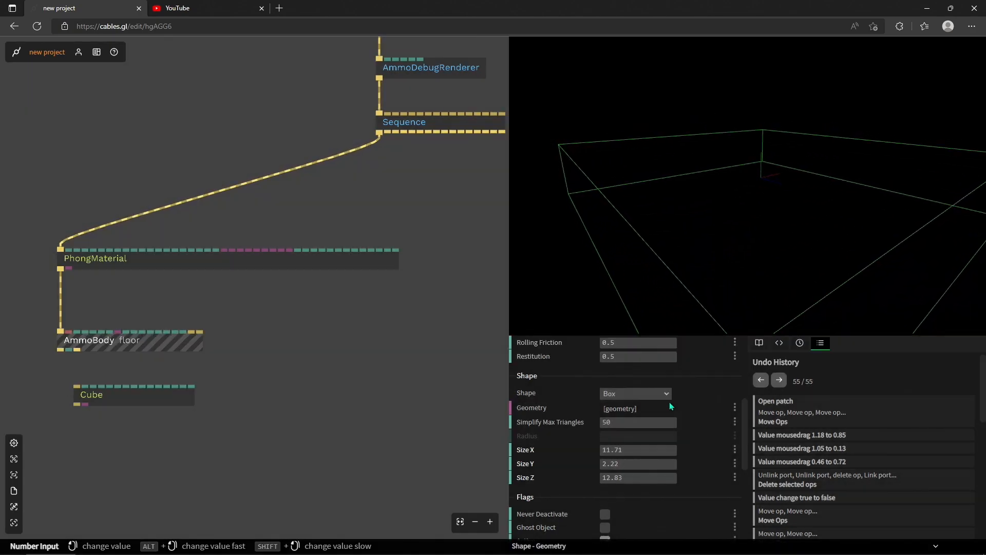
# Change the floor AmmoBody's shape to Sphere and set its radius to 1.72
pyautogui.click(658, 396)
pyautogui.click(649, 414)
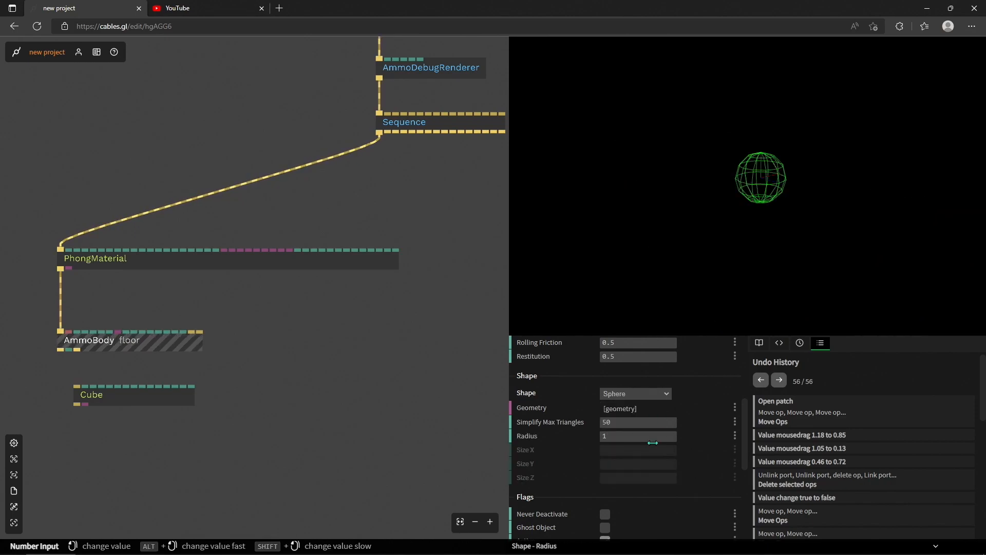
pyautogui.moveTo(616, 432)
pyautogui.mouseDown()
pyautogui.moveTo(658, 432)
pyautogui.moveTo(625, 432)
pyautogui.mouseUp()
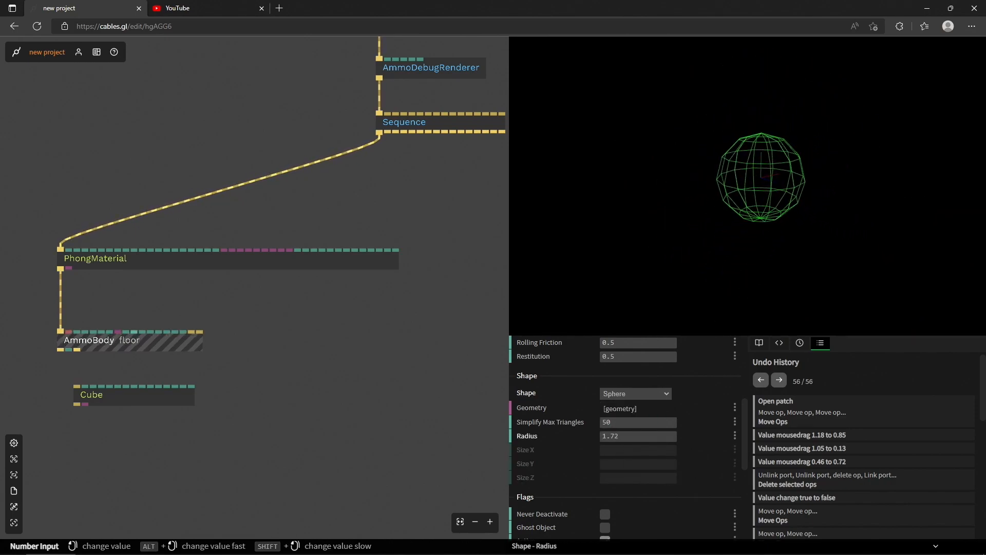
# Try the Cylinder, Capsule, Cone and Geom Convex Hull shapes in turn on the floor AmmoBody
pyautogui.click(641, 397)
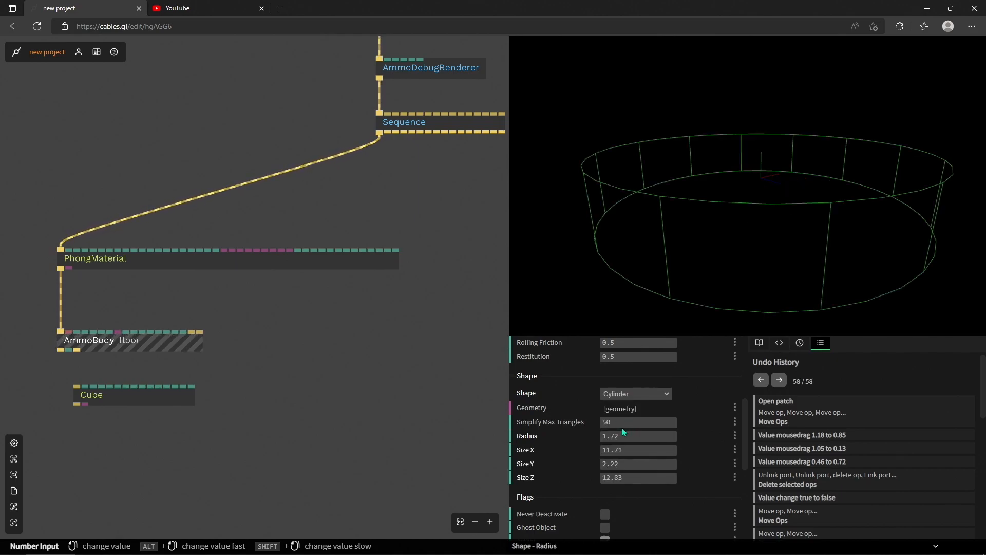
pyautogui.click(636, 392)
pyautogui.click(622, 432)
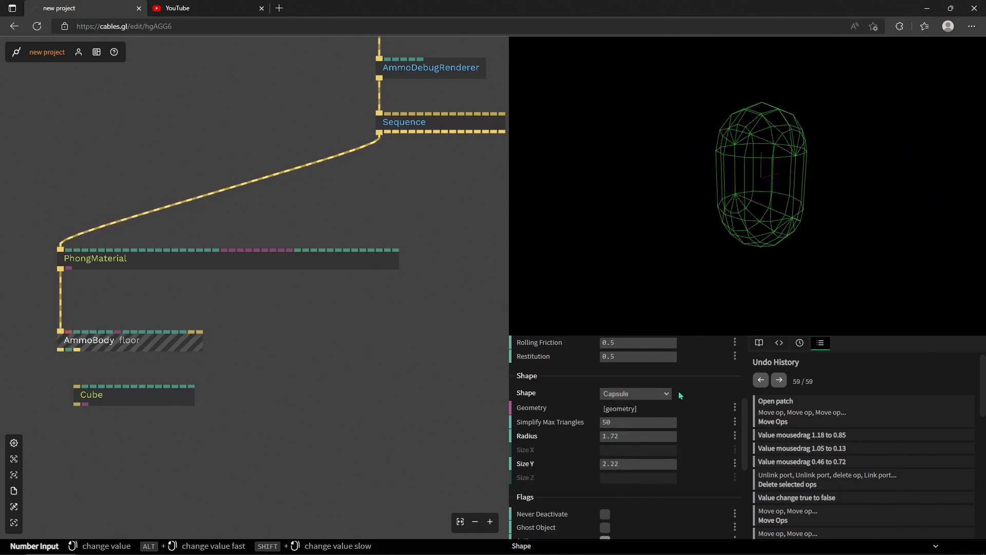
pyautogui.click(627, 440)
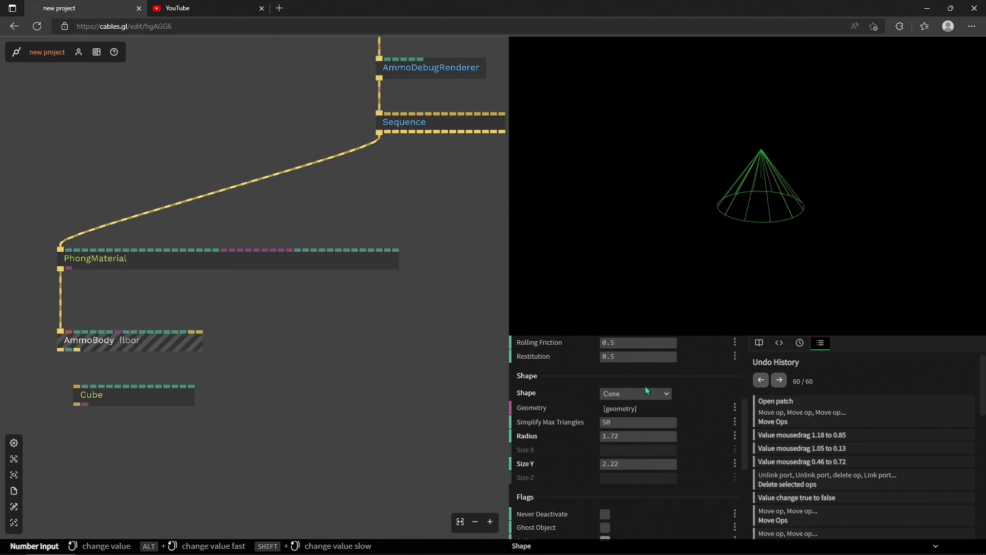
pyautogui.click(642, 391)
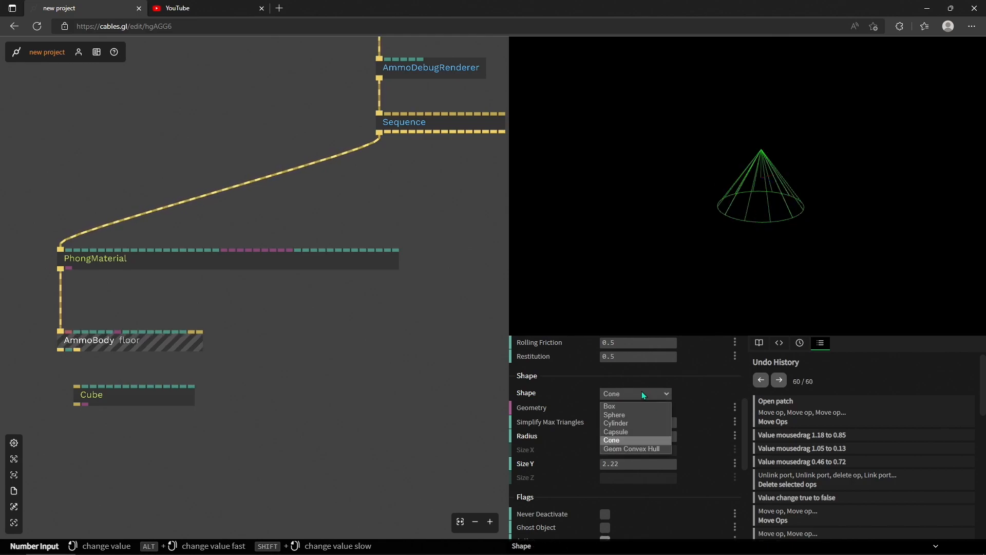
pyautogui.click(632, 449)
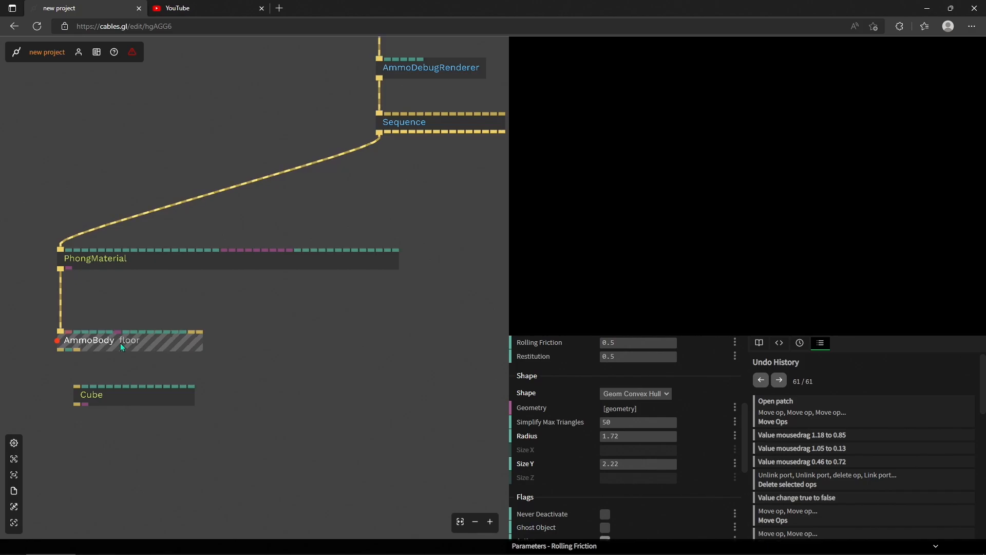
# Check the floor AmmoBody's Geometry input and error message, and set its shape back to Box
pyautogui.scroll(5, 126, 341)
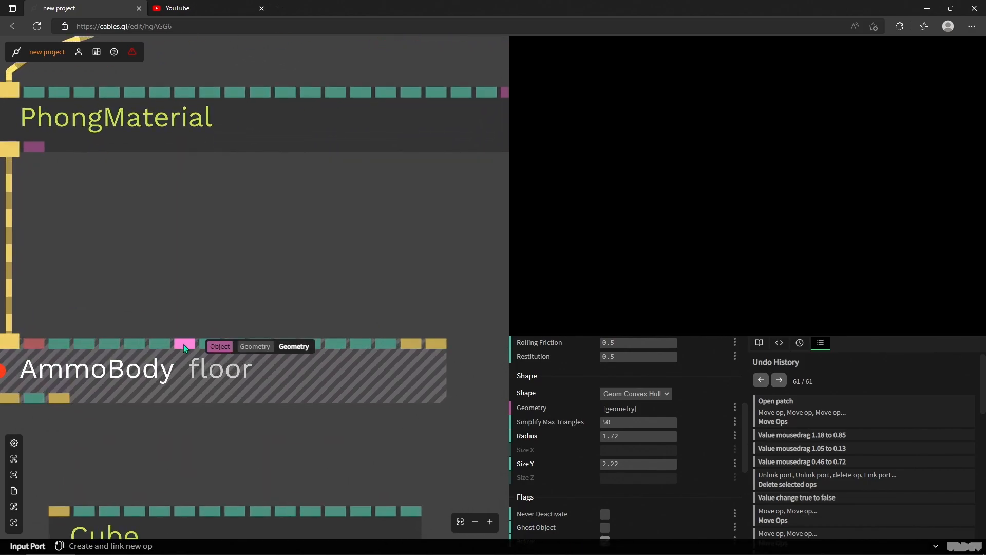
pyautogui.moveTo(144, 287); pyautogui.dragTo(277, 282)
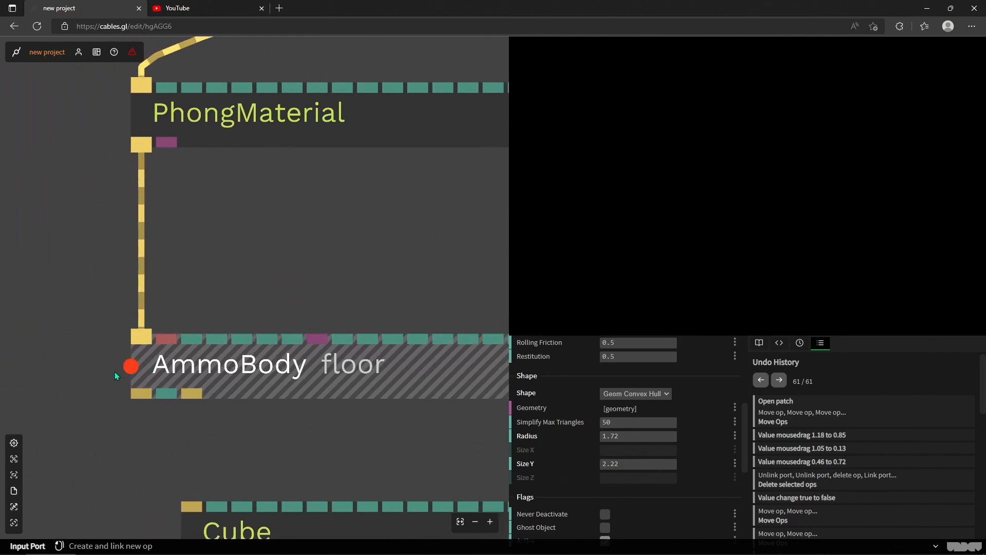
pyautogui.scroll(5, 653, 390)
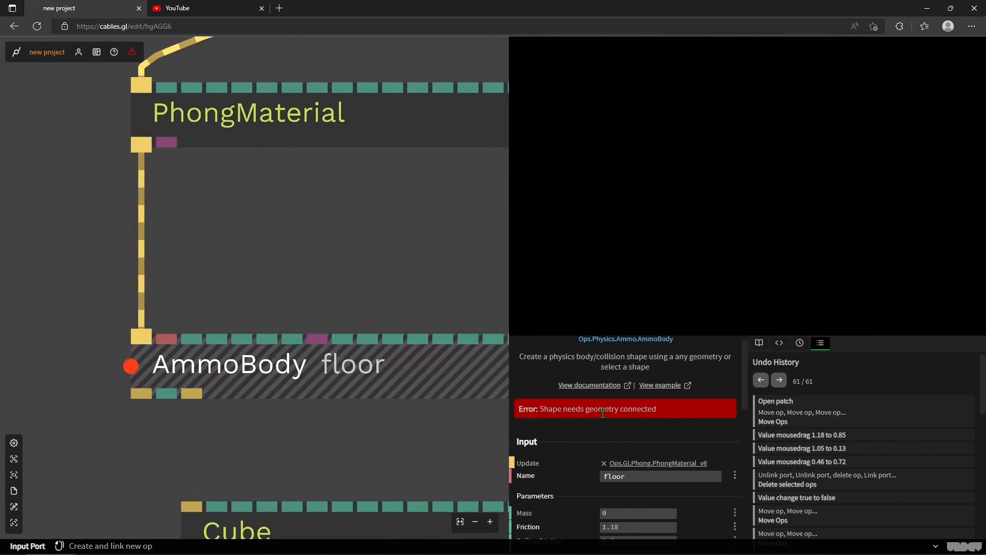
pyautogui.scroll(-3, 652, 422)
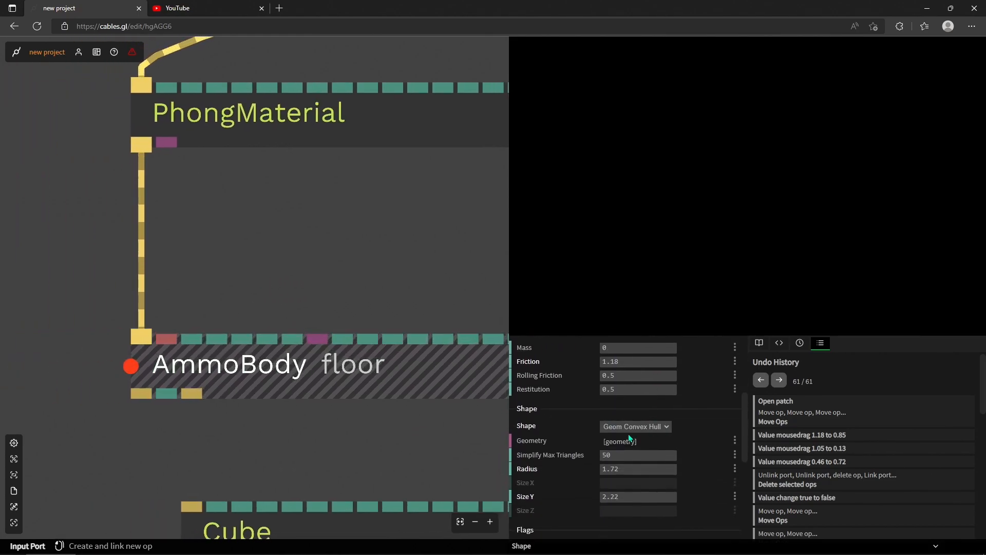
pyautogui.click(658, 426)
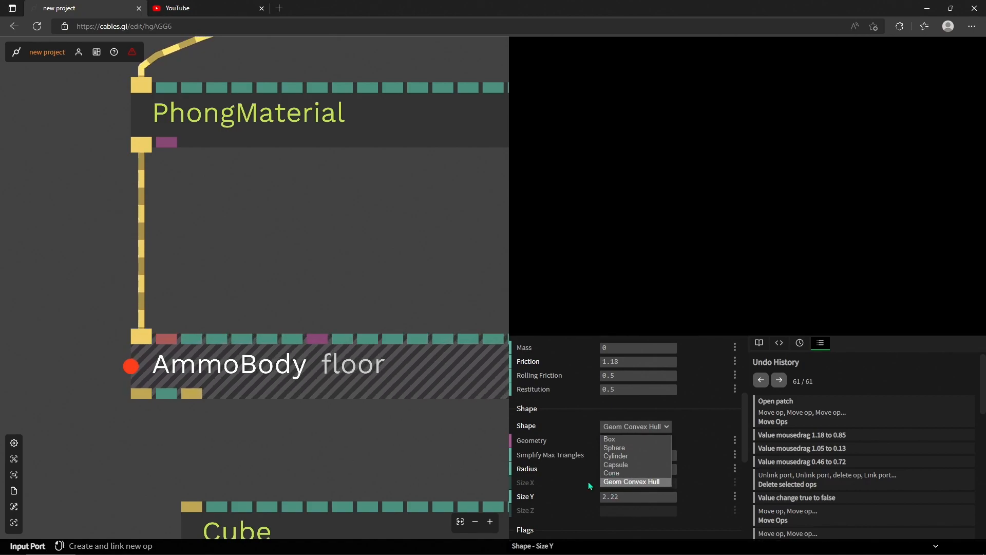
pyautogui.click(610, 439)
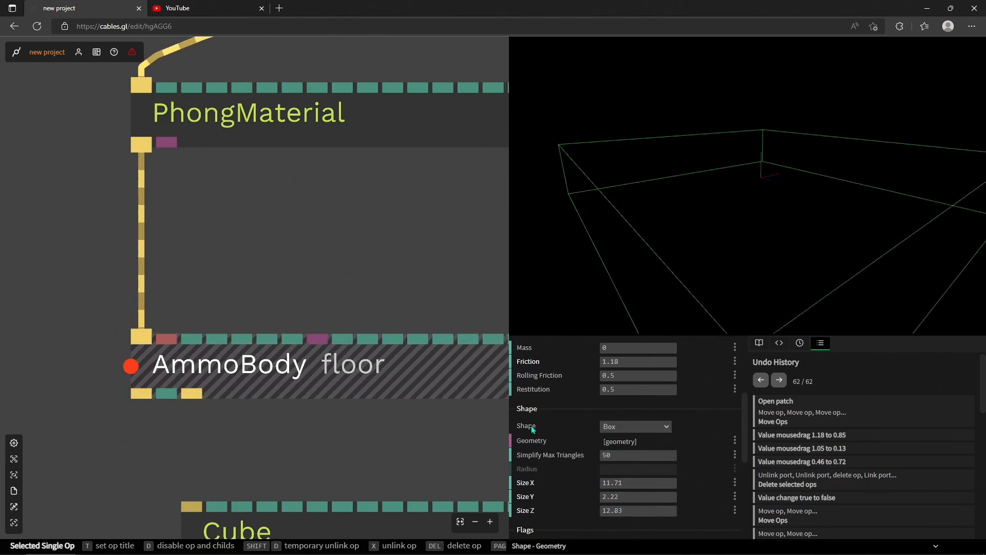
# Unlink the floor AmmoBody from PhongMaterial and link the two ops together again
pyautogui.moveTo(392, 250); pyautogui.dragTo(233, 278)
pyautogui.scroll(-2, 233, 279)
pyautogui.moveTo(166, 300); pyautogui.dragTo(248, 339)
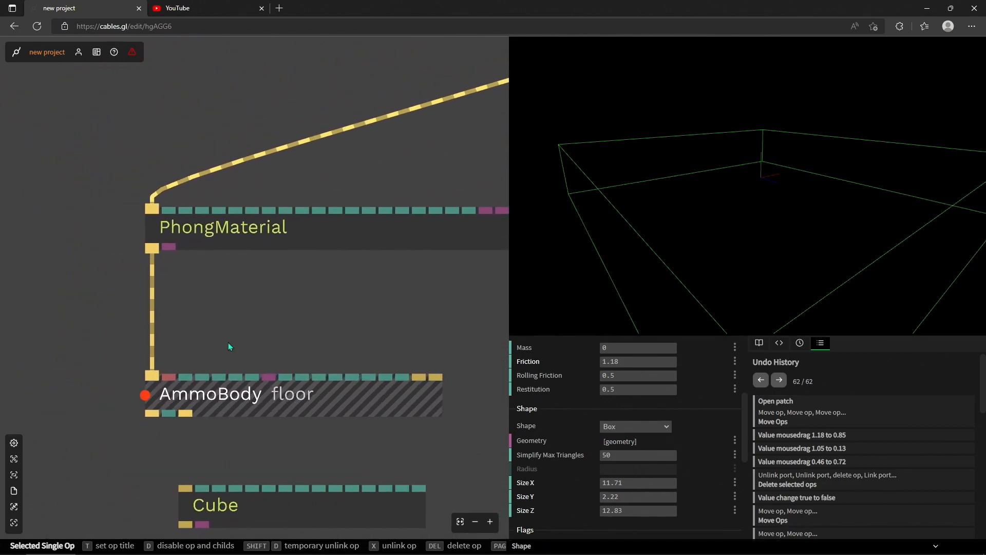
pyautogui.moveTo(152, 375); pyautogui.dragTo(152, 247)
pyautogui.scroll(-2, 431, 380)
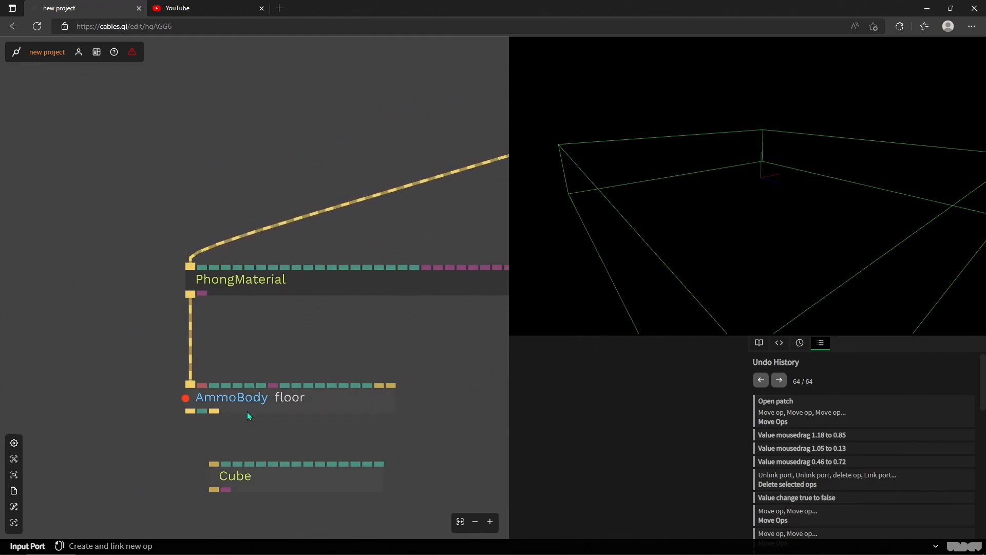
# Examine the floor AmmoBody's input and output ports and its physics and shape parameters
pyautogui.scroll(3, 217, 427)
pyautogui.moveTo(217, 427); pyautogui.dragTo(224, 389)
pyautogui.scroll(2, 205, 368)
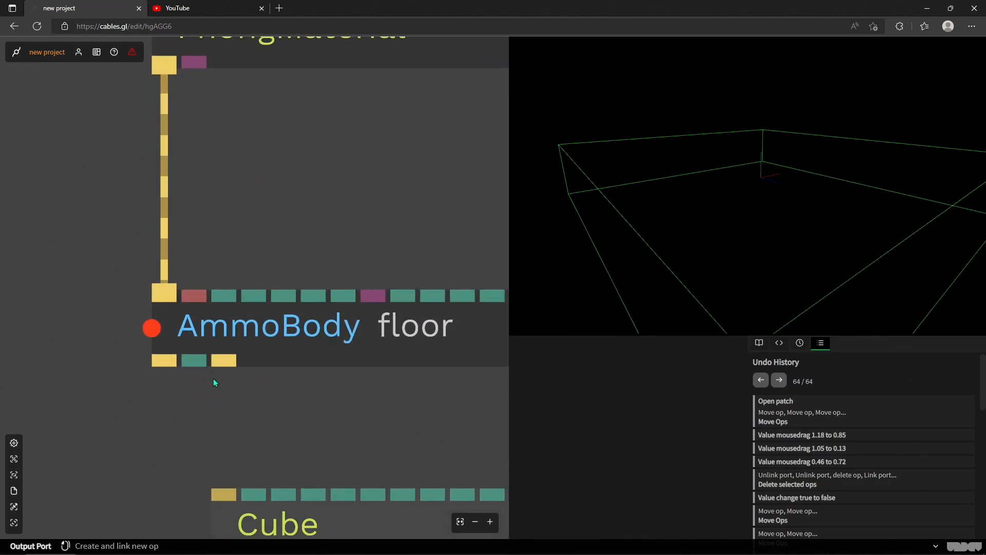
pyautogui.click(318, 346)
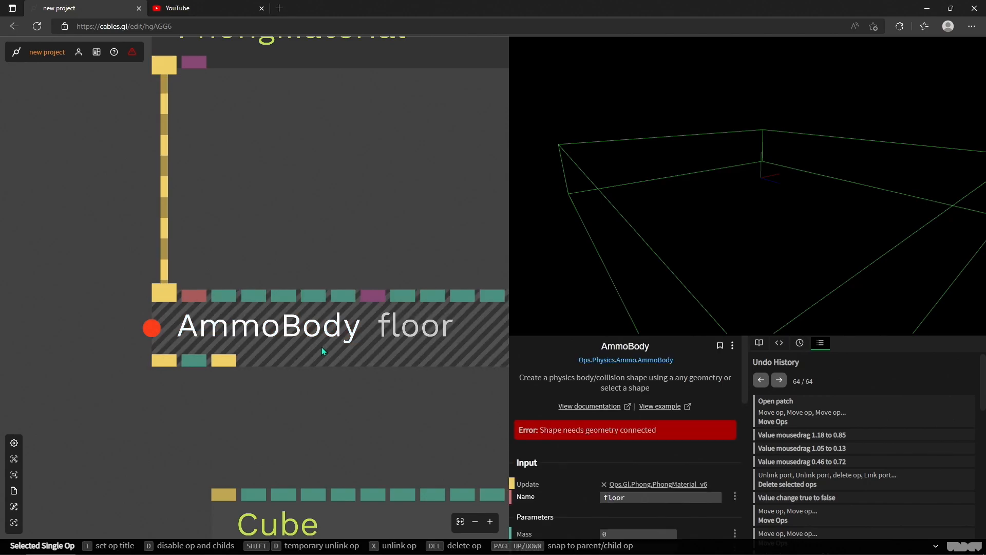
pyautogui.scroll(-5, 627, 431)
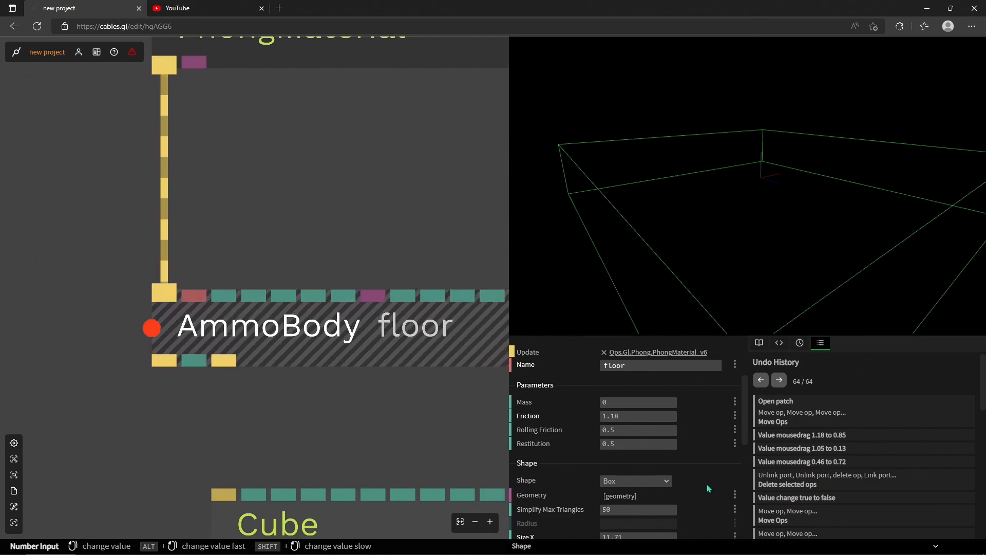
pyautogui.scroll(-5, 219, 363)
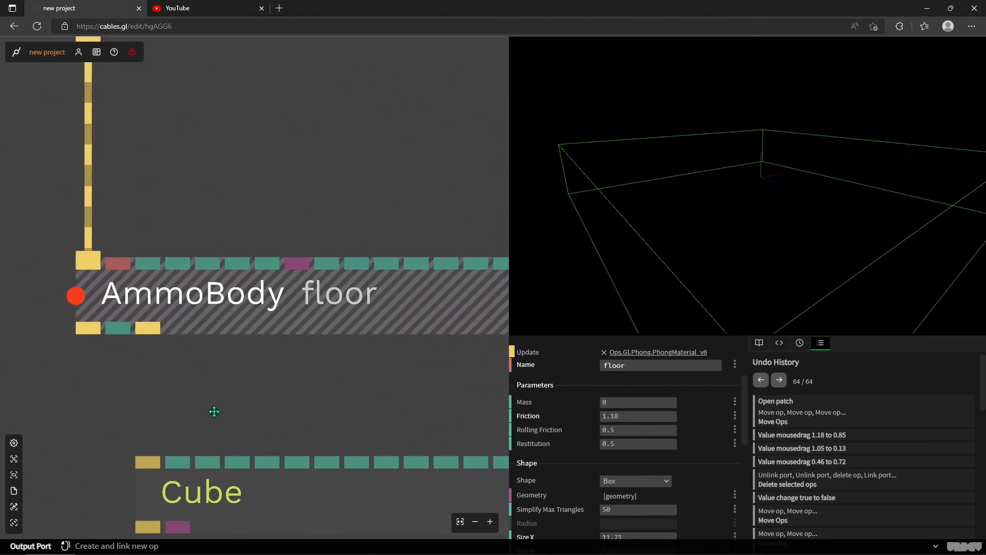
pyautogui.scroll(4, 187, 382)
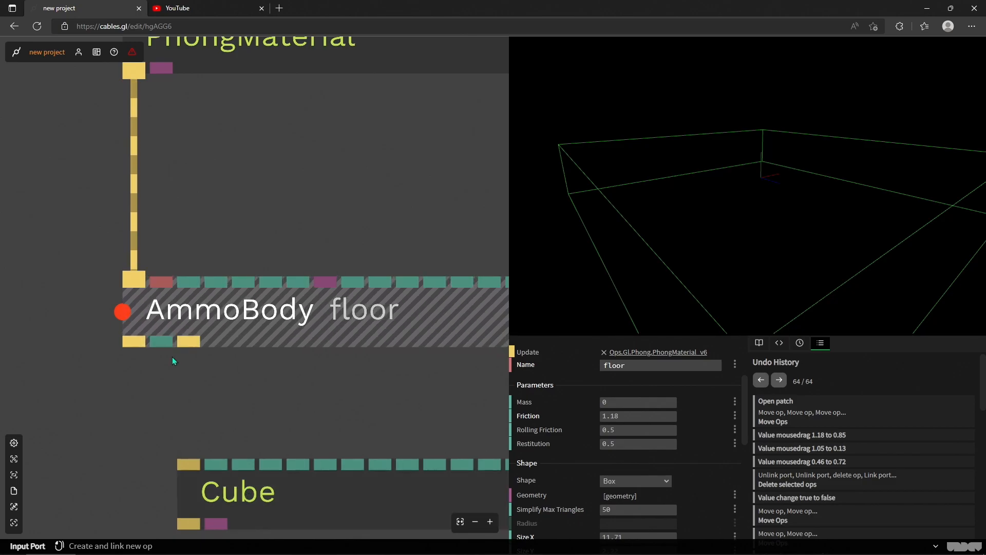
pyautogui.scroll(-2, 195, 341)
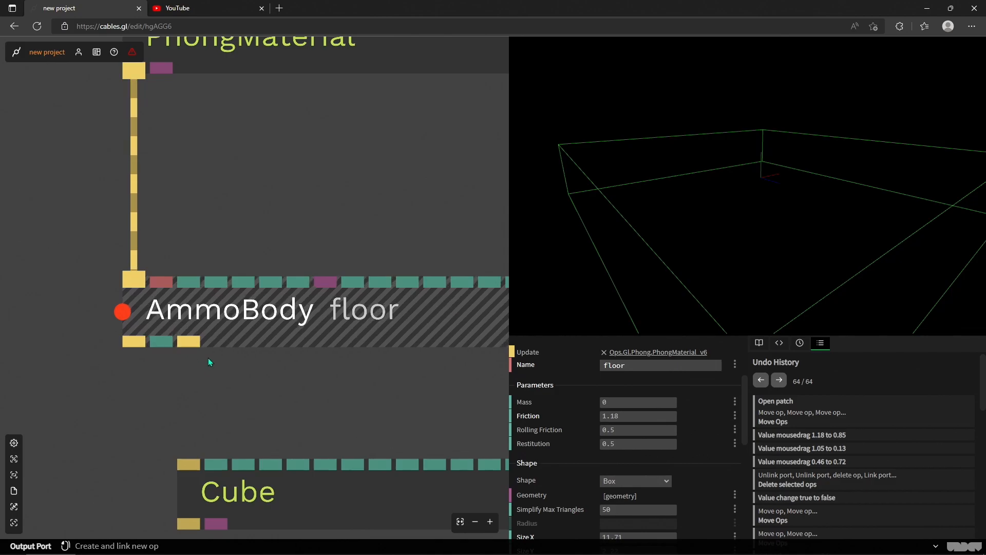
pyautogui.scroll(3, 190, 341)
pyautogui.scroll(-1, 183, 339)
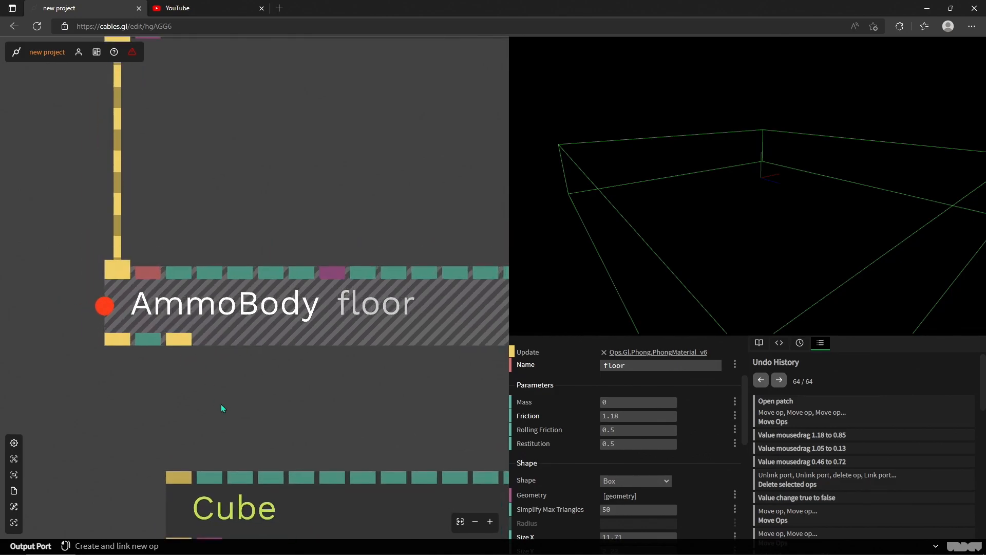
# Link the Cube op to the floor AmmoBody's last trigger output again and show the Cube's geometry parameters
pyautogui.moveTo(231, 379); pyautogui.dragTo(134, 321)
pyautogui.moveTo(80, 283); pyautogui.dragTo(81, 427)
pyautogui.click(433, 462)
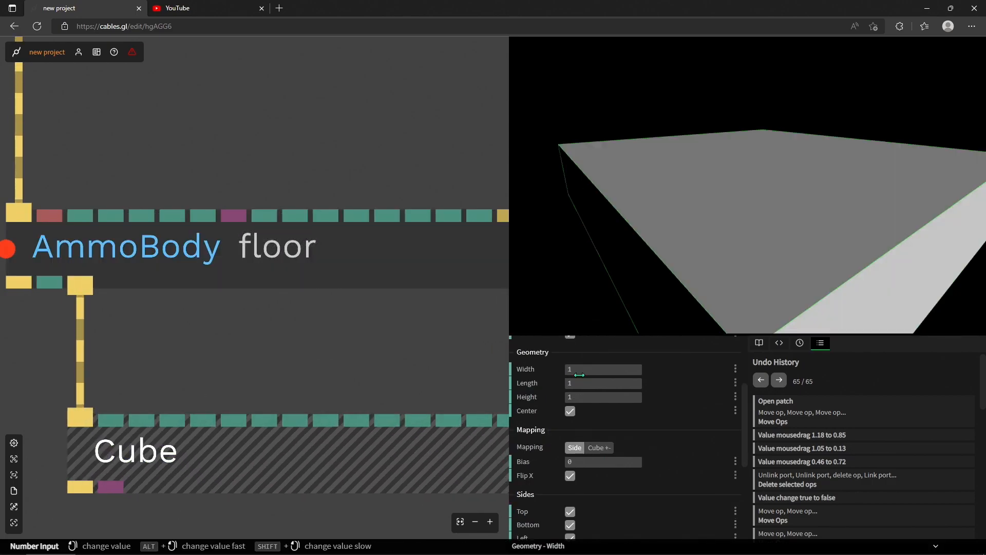
# Set the floor AmmoBody's collision box to Size X 10.64, Size Y 2.24 and Size Z 11.97
pyautogui.scroll(-1, 217, 366)
pyautogui.scroll(-1, 217, 369)
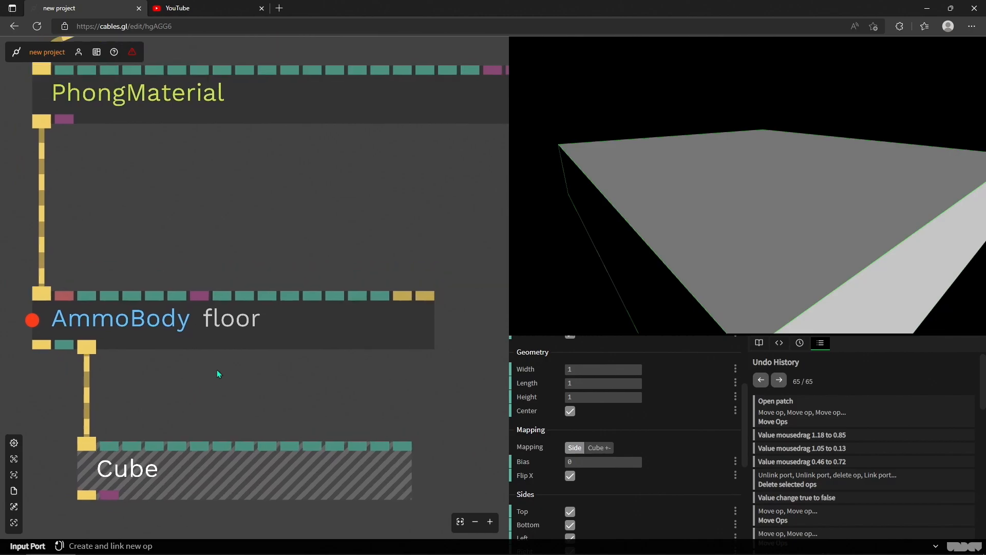
pyautogui.click(180, 330)
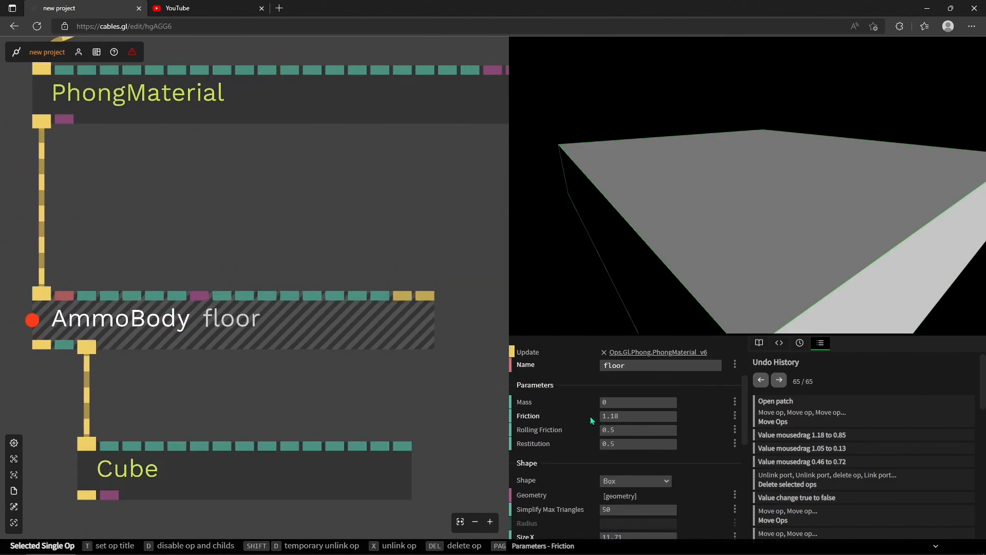
pyautogui.scroll(-3, 589, 414)
pyautogui.moveTo(601, 379); pyautogui.dragTo(594, 398)
pyautogui.moveTo(821, 141); pyautogui.dragTo(755, 197)
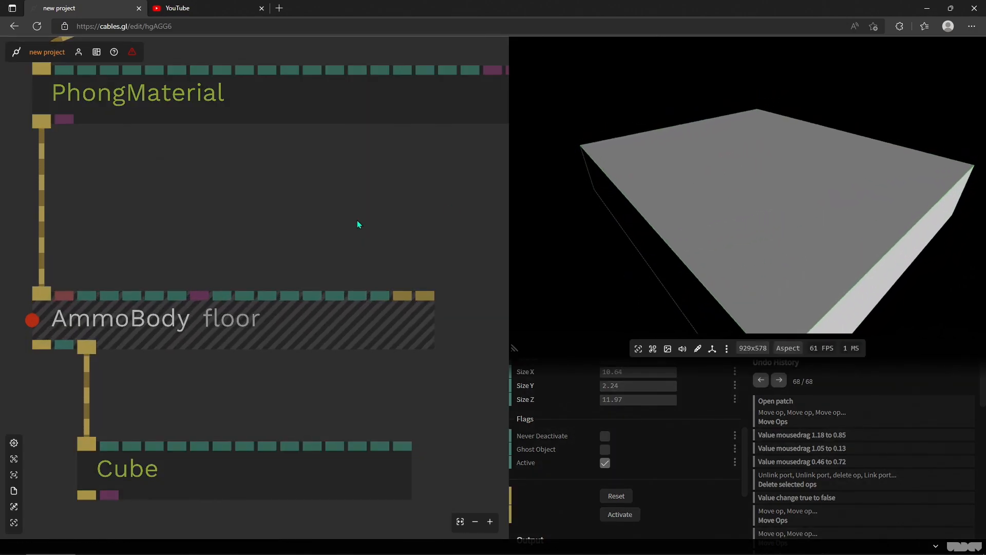
# Add a second AmmoBody op to a free trigger output of the Sequence and place it below, showing its parameters
pyautogui.scroll(-3, 401, 208)
pyautogui.moveTo(430, 209); pyautogui.dragTo(187, 303)
pyautogui.scroll(-3, 356, 234)
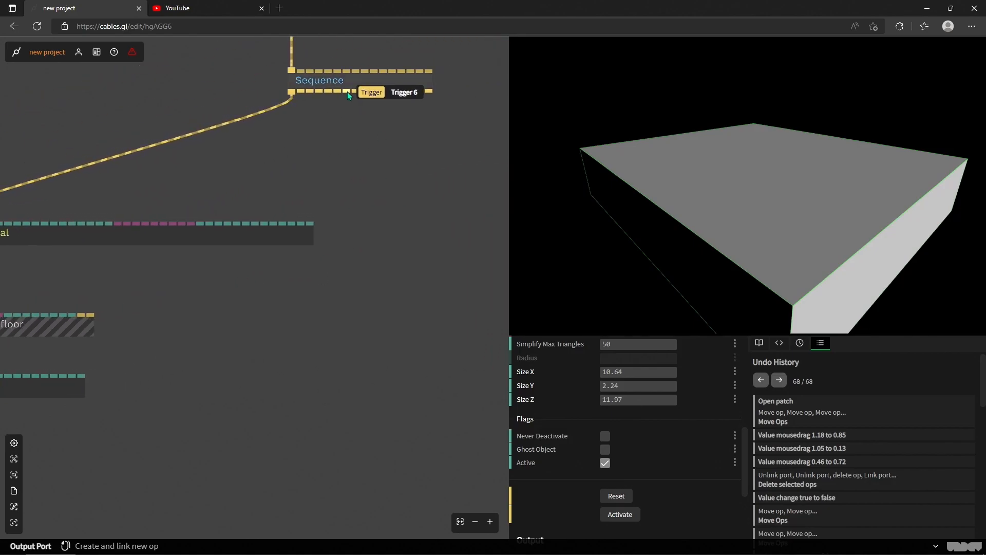
pyautogui.moveTo(793, 224); pyautogui.dragTo(788, 168)
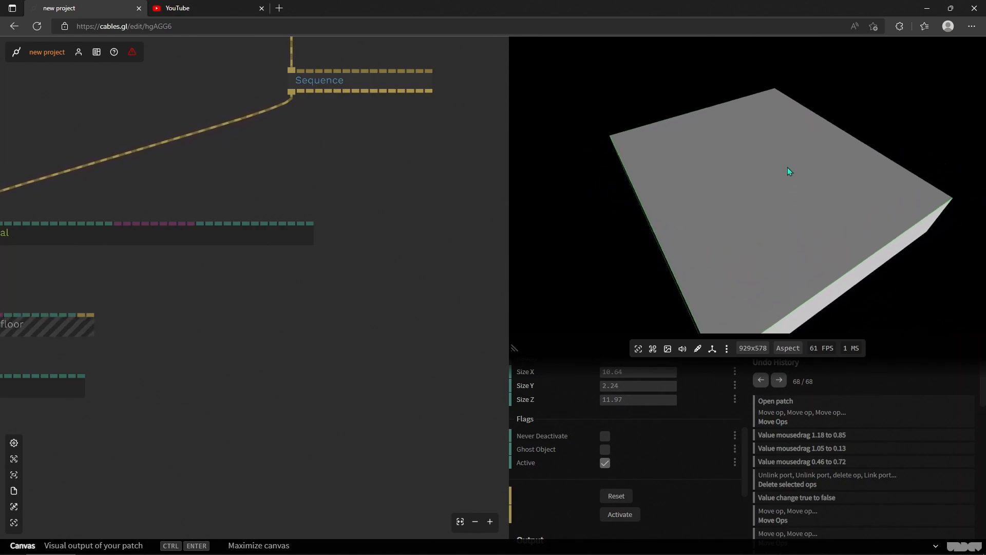
pyautogui.moveTo(374, 91); pyautogui.dragTo(415, 296)
pyautogui.write('ammoboi')
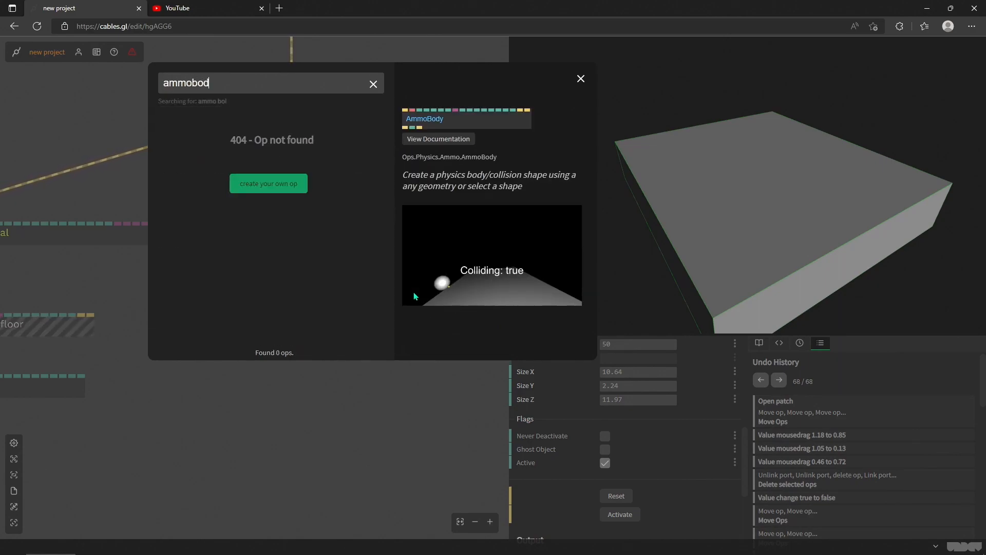
pyautogui.press('Return')
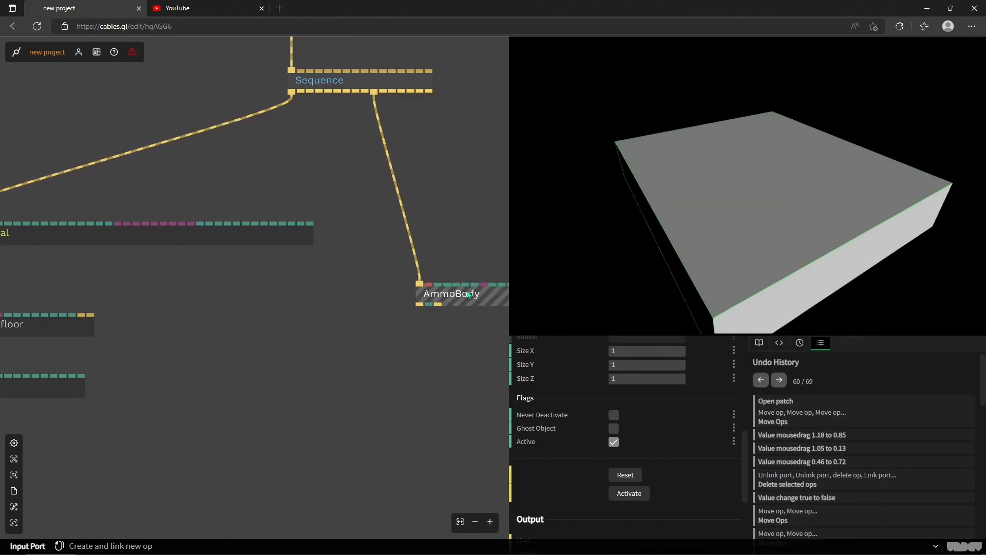
pyautogui.moveTo(467, 291); pyautogui.dragTo(448, 354)
pyautogui.moveTo(445, 263); pyautogui.dragTo(385, 290)
pyautogui.moveTo(819, 271); pyautogui.dragTo(876, 236)
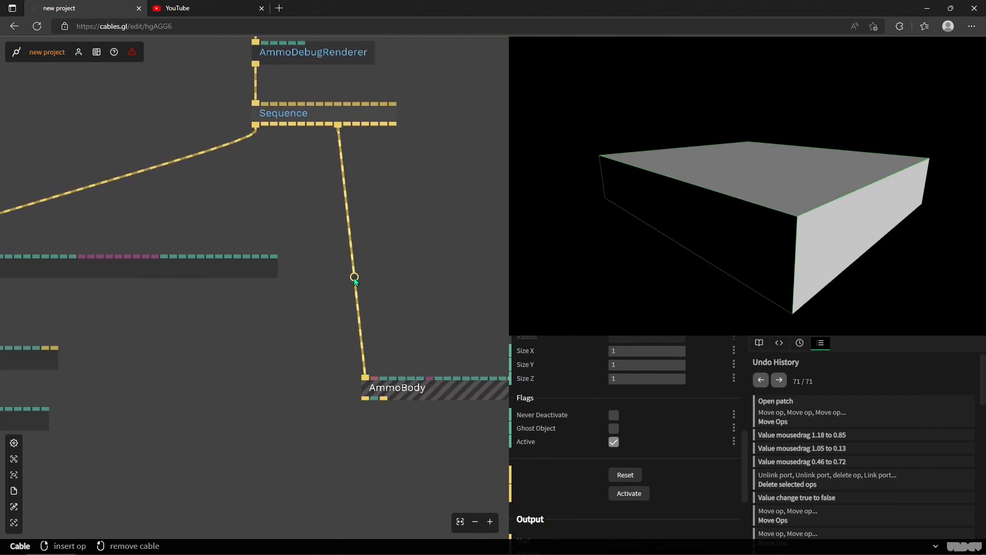
pyautogui.scroll(5, 615, 426)
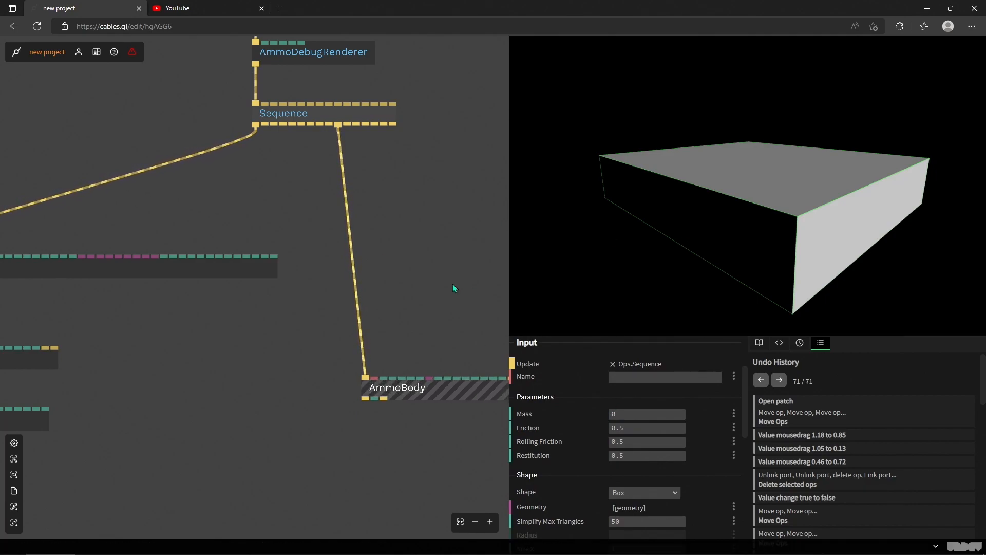
# Insert a Transform op between the Sequence and the new AmmoBody and raise its PosY to about 3.58
pyautogui.click(356, 295)
pyautogui.write('transf')
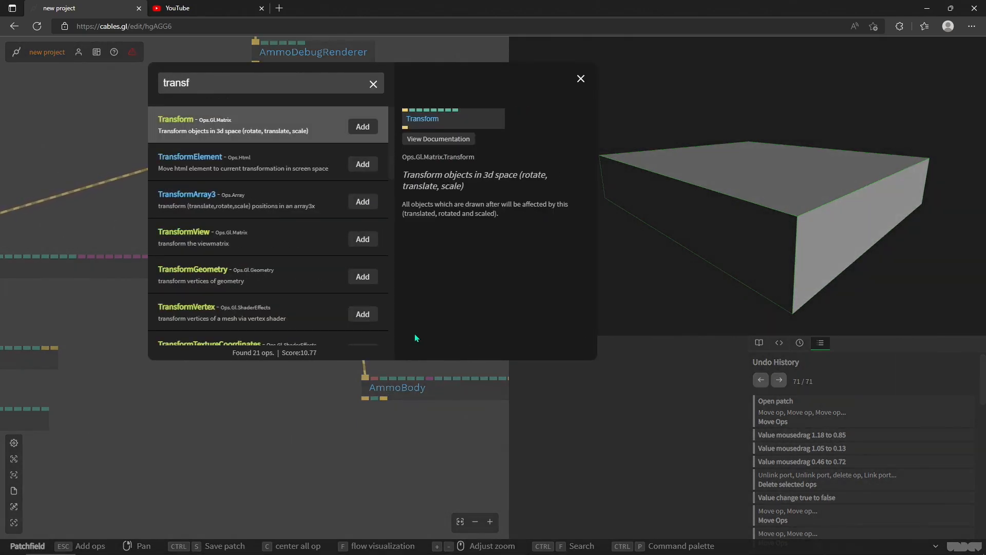
pyautogui.press('Return')
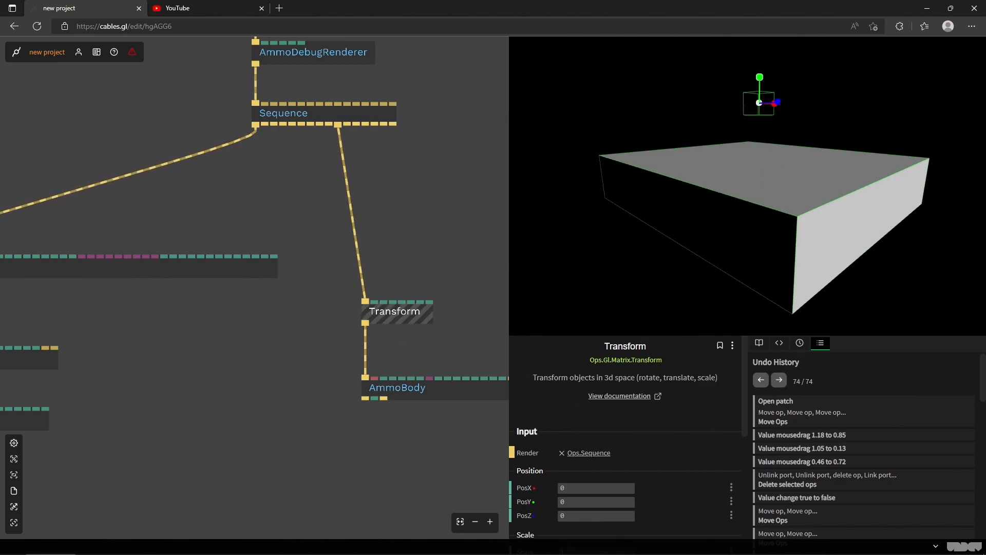
pyautogui.moveTo(774, 157); pyautogui.dragTo(709, 208)
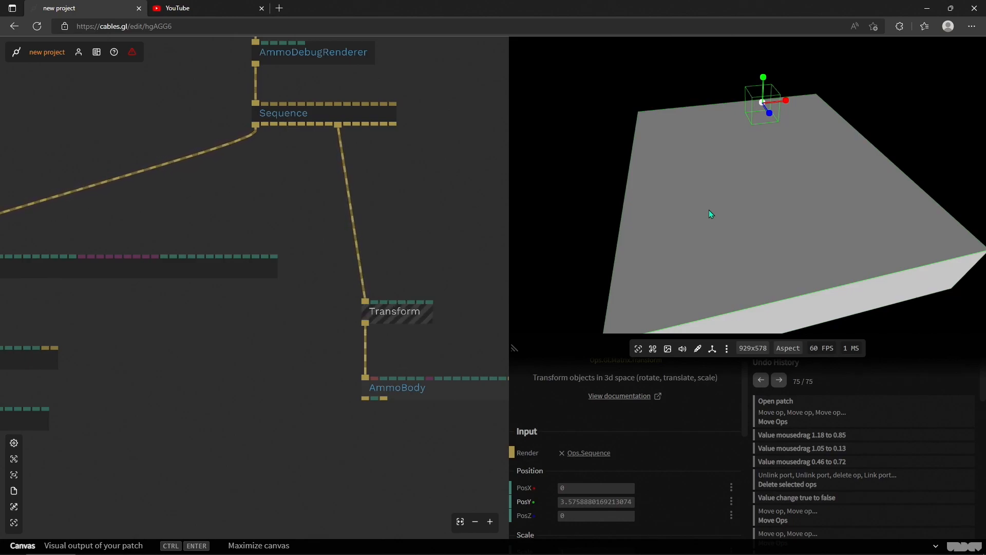
pyautogui.moveTo(714, 217); pyautogui.dragTo(831, 164)
pyautogui.moveTo(516, 168); pyautogui.dragTo(791, 173)
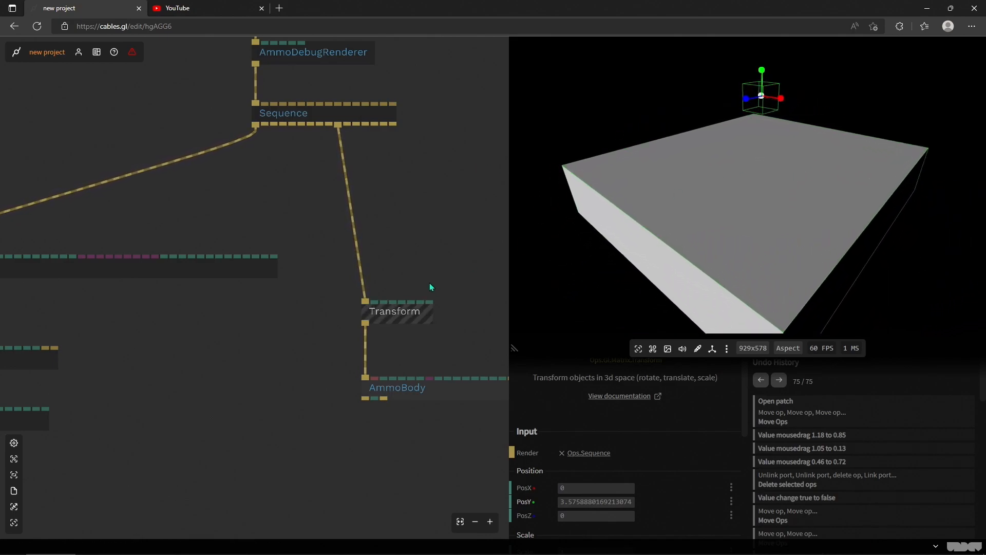
# Set the Transform's PosX to 0.29 and PosY to 4.856, and give the new AmmoBody a mass of 0.85
pyautogui.click(405, 390)
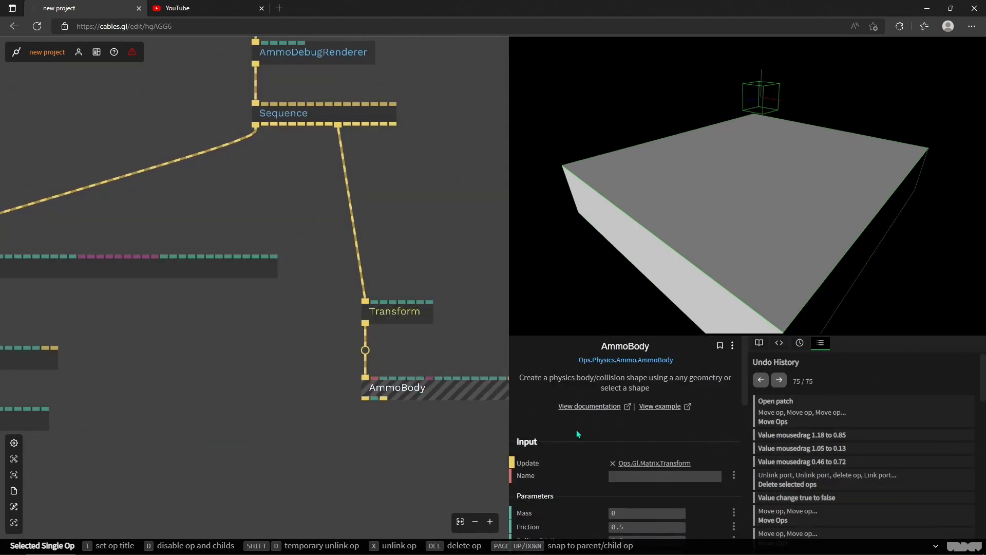
pyautogui.scroll(-2, 604, 445)
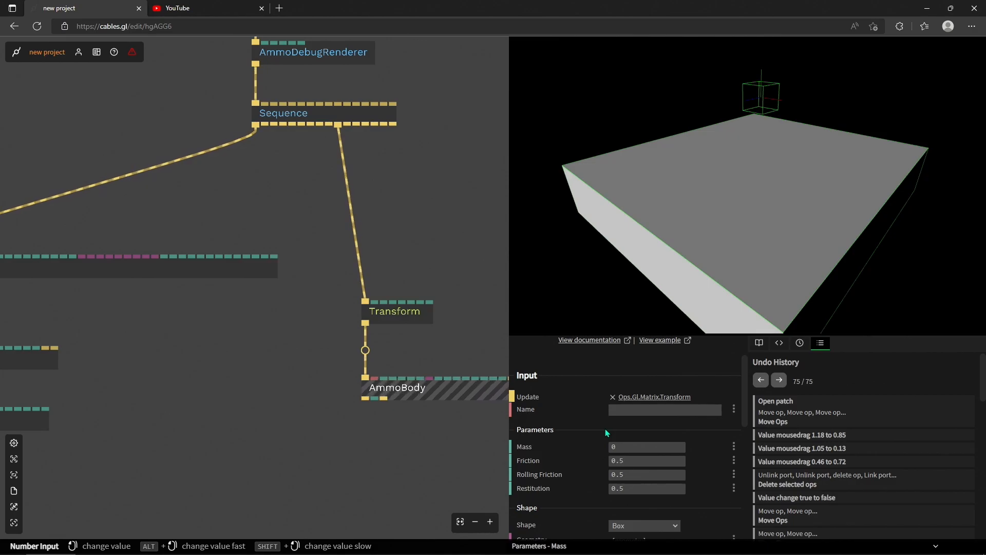
pyautogui.press('pageup')
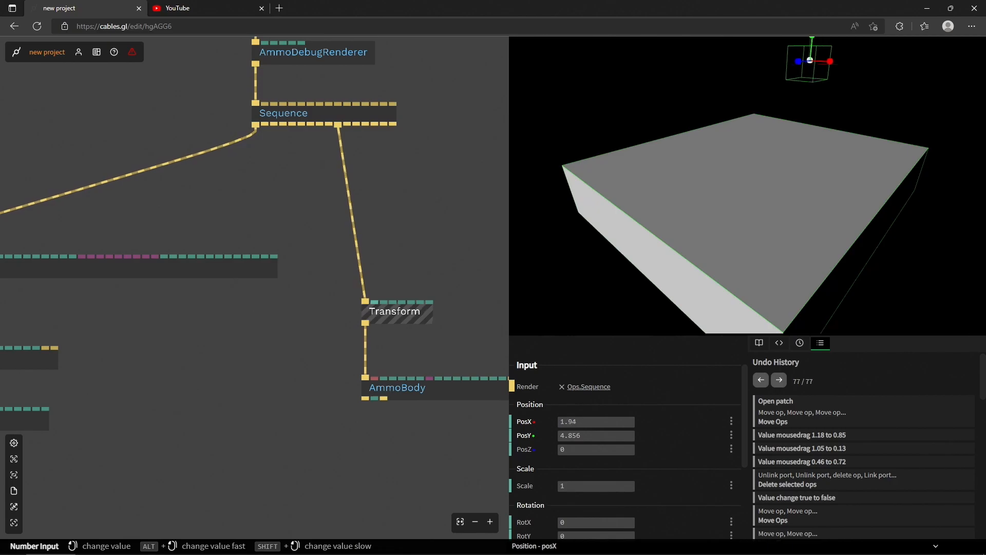
pyautogui.moveTo(722, 184); pyautogui.dragTo(711, 203)
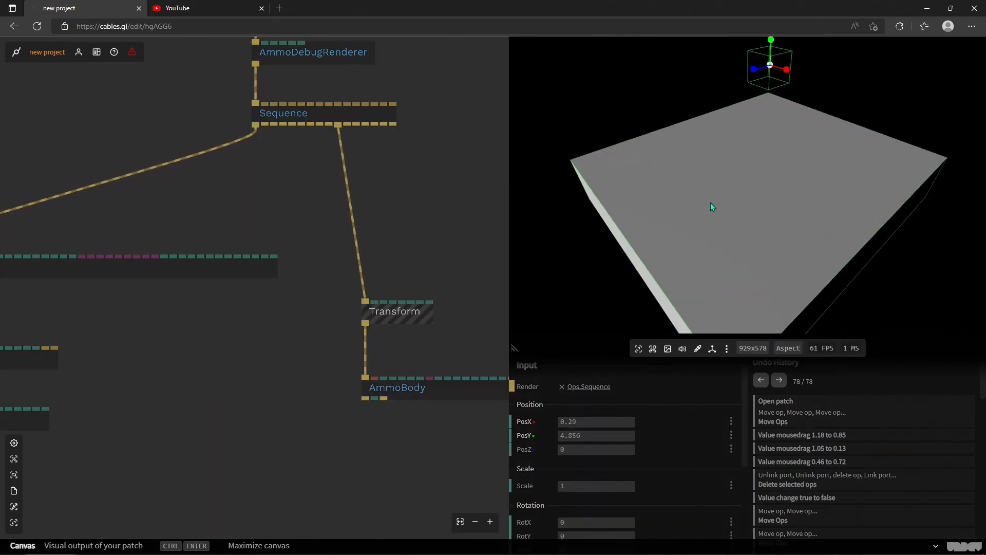
pyautogui.click(421, 389)
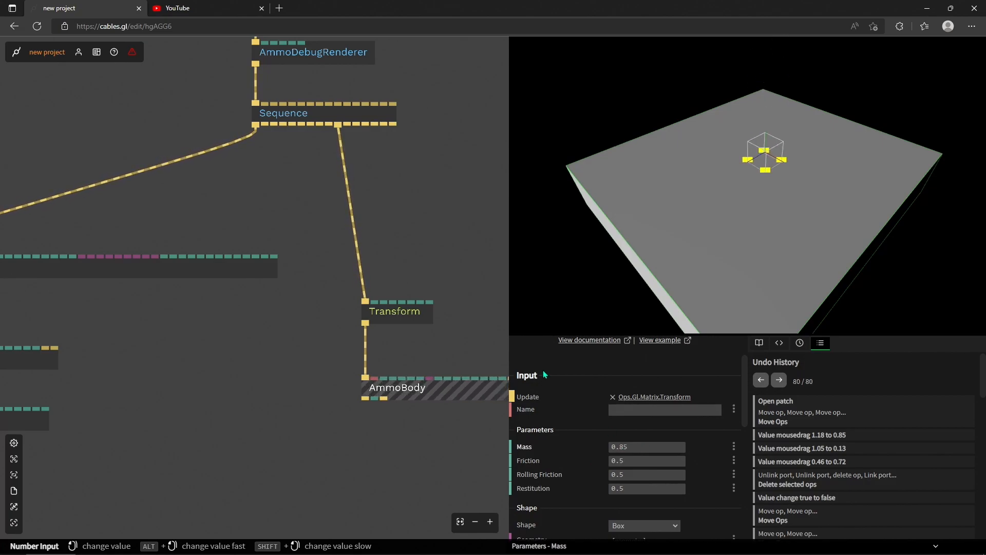
# Turn off Draw Contact Points in the AmmoDebugRenderer
pyautogui.moveTo(401, 230); pyautogui.dragTo(364, 265)
pyautogui.click(303, 87)
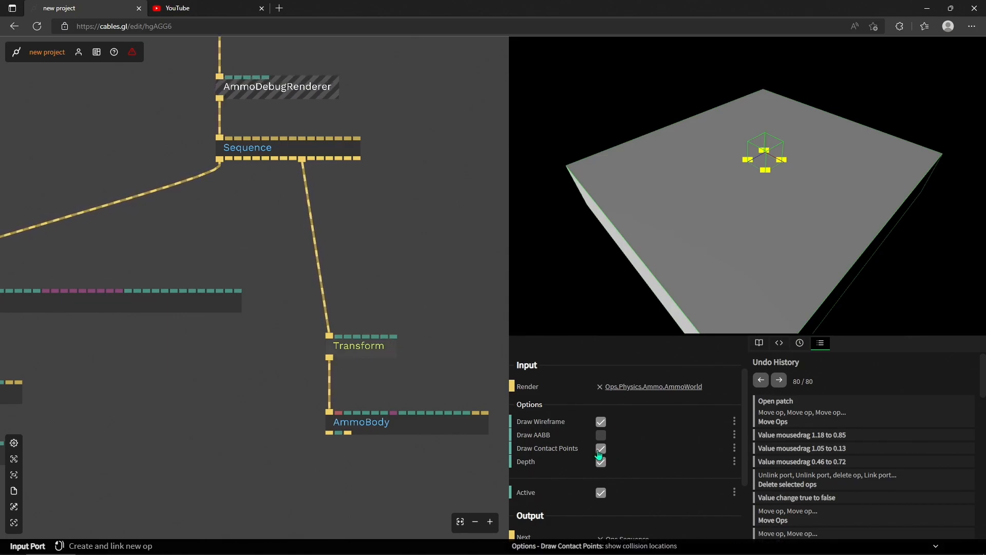
pyautogui.moveTo(727, 221); pyautogui.dragTo(748, 194)
# Add a Cube op linked to the last trigger output of the new AmmoBody
pyautogui.moveTo(450, 355); pyautogui.dragTo(376, 261)
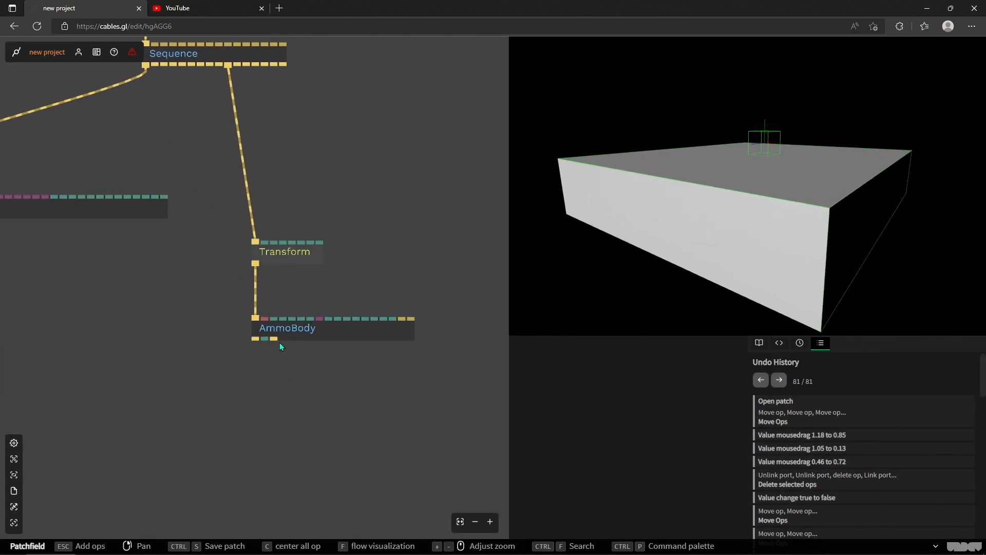
pyautogui.moveTo(273, 340); pyautogui.dragTo(291, 416)
pyautogui.write('cube')
pyautogui.press('Return')
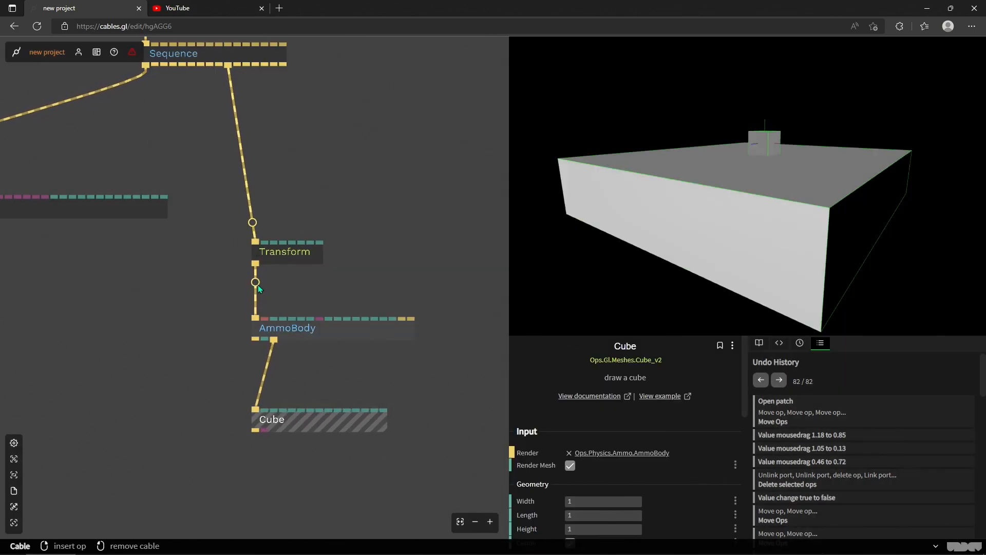
# Insert a PhongMaterial op between the new AmmoBody and its Cube, and rearrange the Cube op below it
pyautogui.click(259, 355)
pyautogui.click(265, 375)
pyautogui.write('phong')
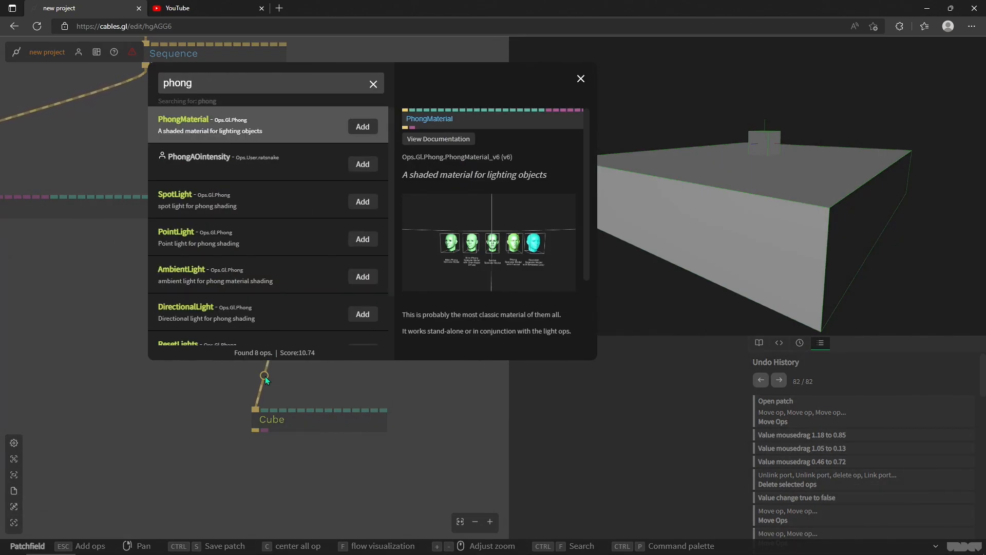
pyautogui.press('Return')
pyautogui.moveTo(728, 203); pyautogui.dragTo(619, 208)
pyautogui.moveTo(318, 422); pyautogui.dragTo(335, 414)
# Add a Mouse op and link its Click Right trigger to the AmmoWorld's Reset input
pyautogui.click(347, 340)
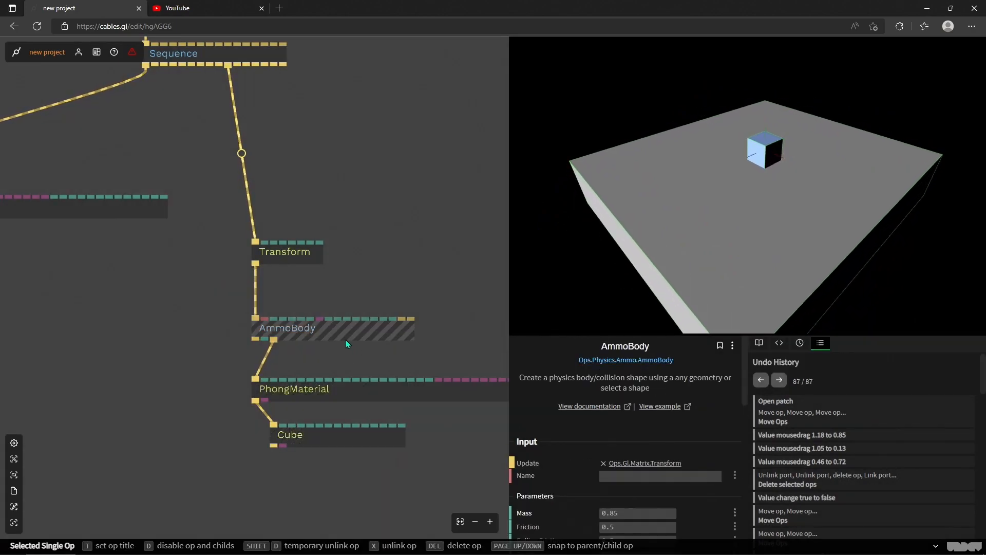
pyautogui.scroll(-1, 590, 483)
pyautogui.moveTo(297, 124); pyautogui.dragTo(338, 296)
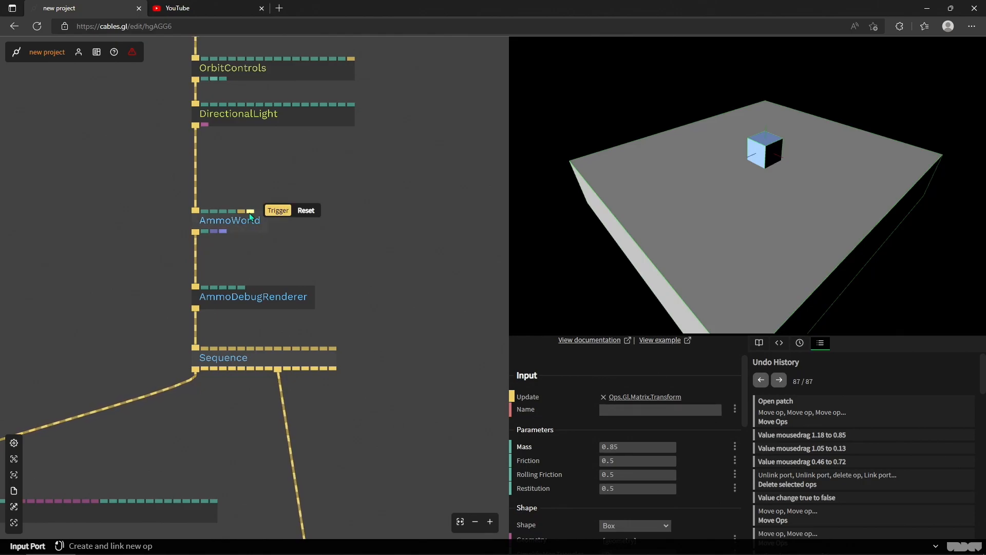
pyautogui.click(252, 218)
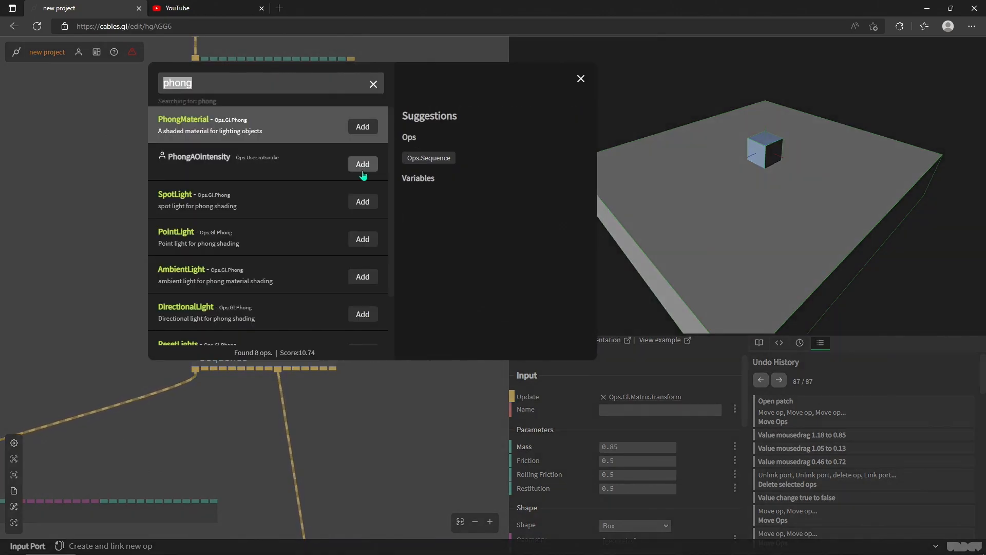
pyautogui.write('mouser')
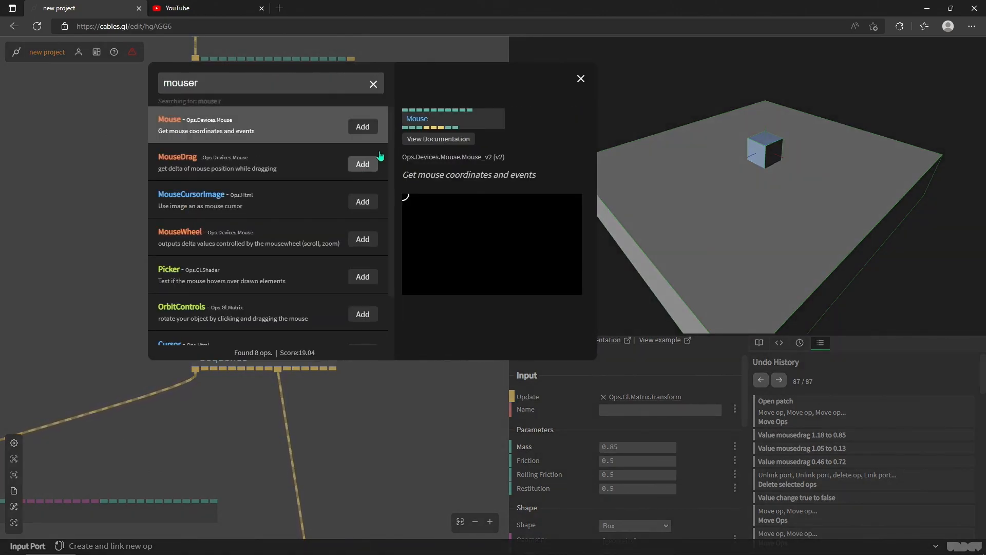
pyautogui.click(368, 131)
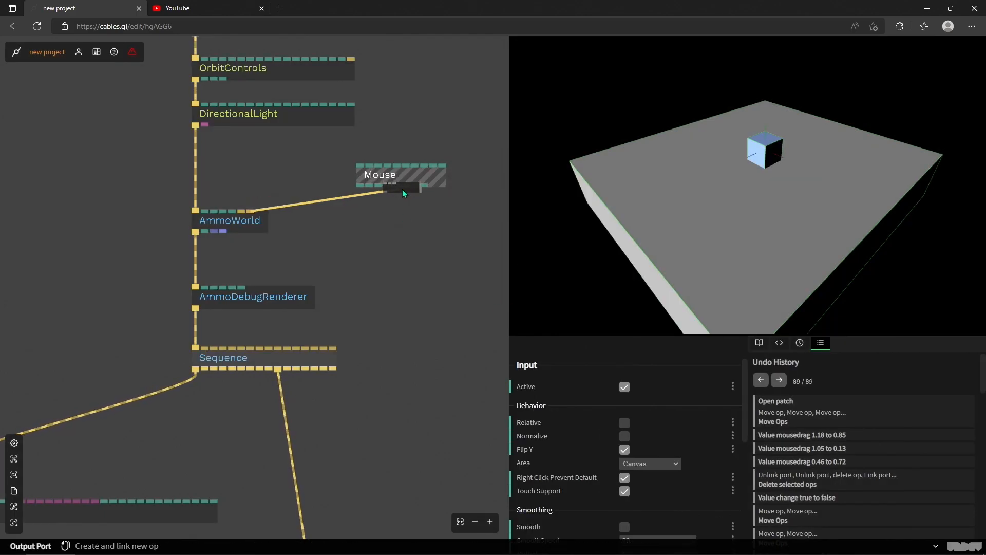
pyautogui.moveTo(409, 186); pyautogui.dragTo(407, 186)
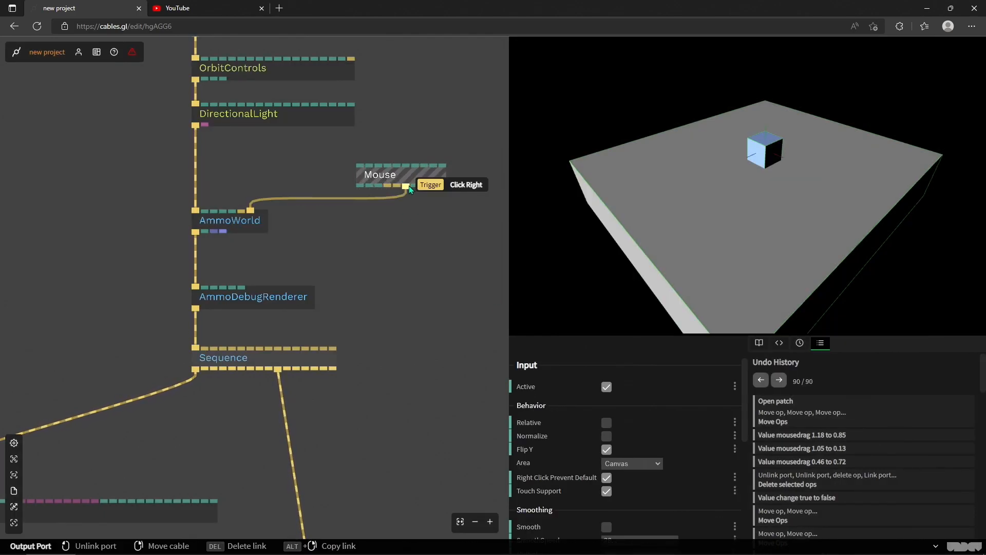
# Reset the physics world repeatedly through the Mouse op's trigger to watch the cube's fall from different view angles
pyautogui.rightClick(792, 224)
pyautogui.rightClick(763, 238)
pyautogui.moveTo(763, 237); pyautogui.dragTo(761, 206)
pyautogui.rightClick(761, 206)
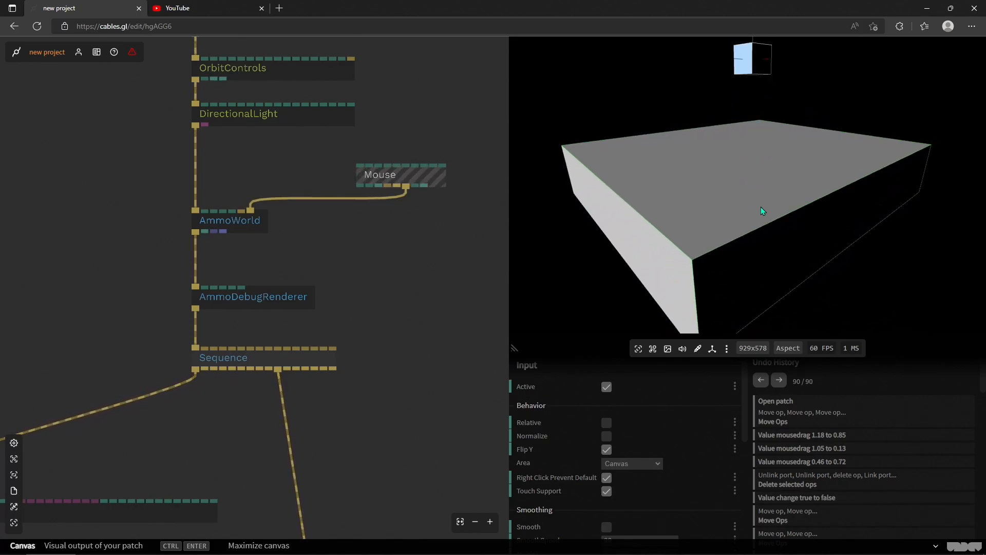
pyautogui.scroll(-5, 375, 286)
pyautogui.rightClick(769, 202)
pyautogui.rightClick(768, 202)
pyautogui.rightClick(769, 202)
# Examine the Transform's gizmo relative to the cube and check the canvas options for helpers and transform gizmos
pyautogui.click(298, 291)
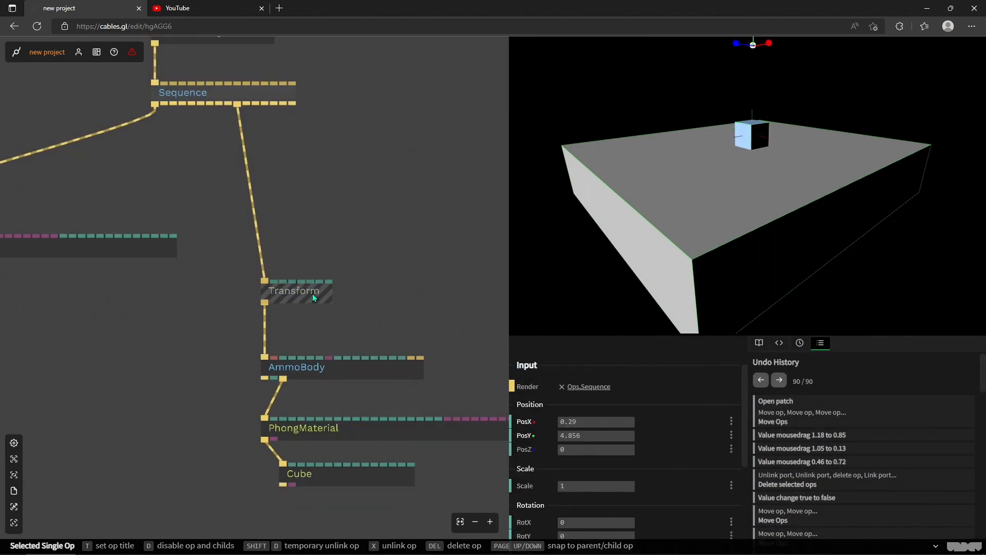
pyautogui.moveTo(715, 114); pyautogui.dragTo(708, 146)
pyautogui.click(713, 349)
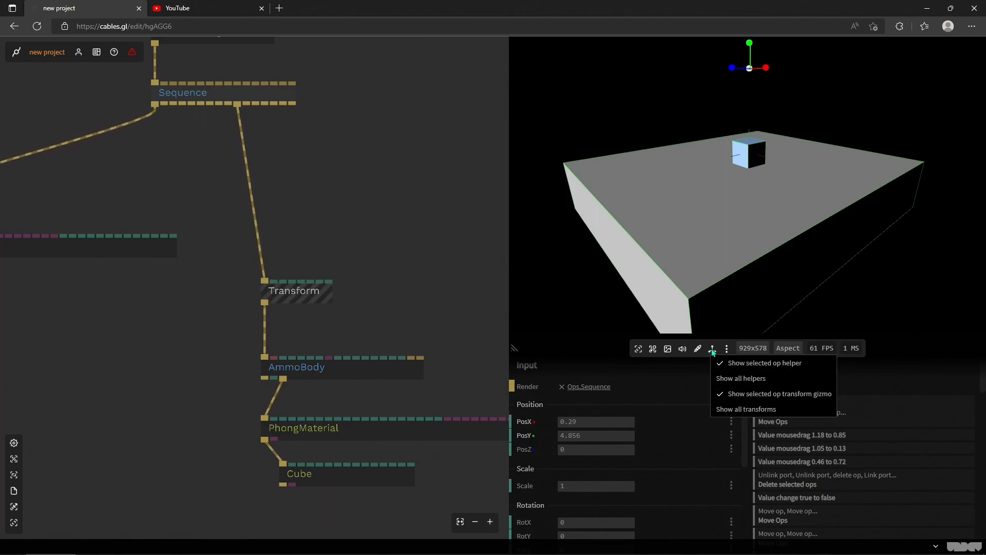
pyautogui.click(552, 293)
pyautogui.click(466, 259)
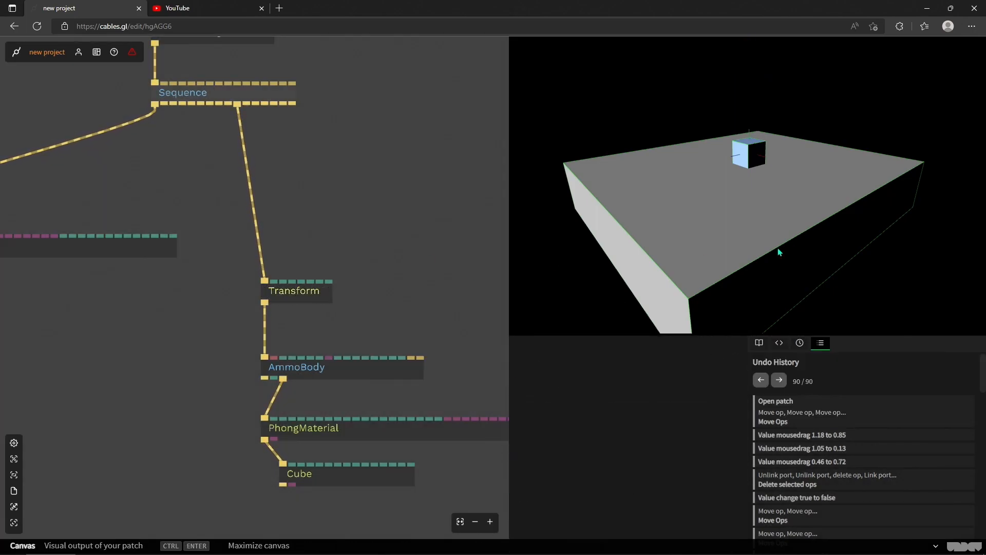
pyautogui.click(643, 224)
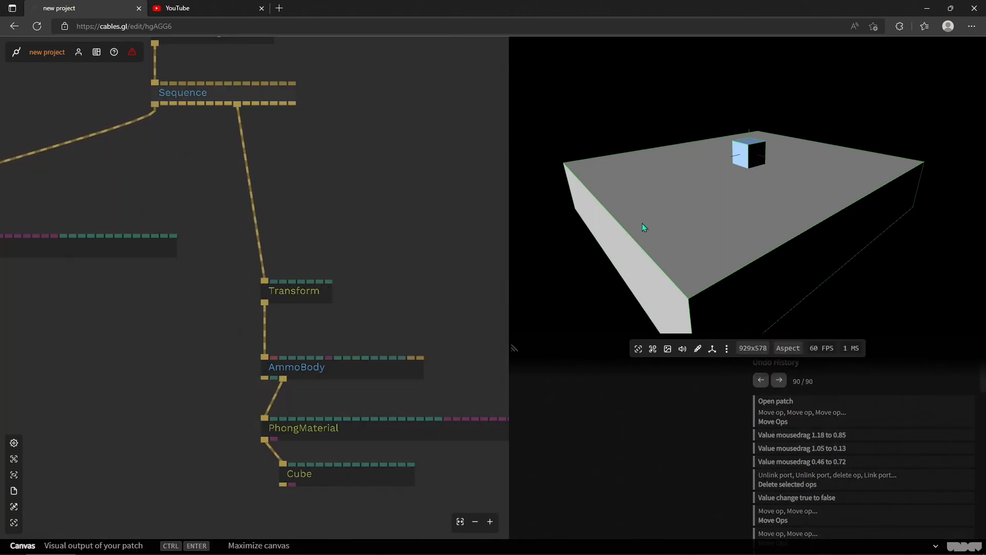
pyautogui.click(301, 300)
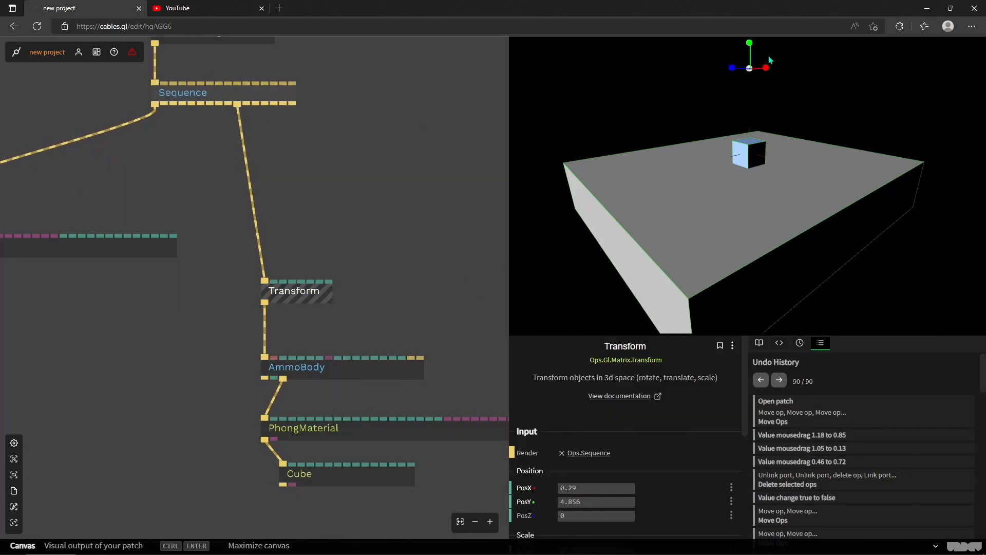
pyautogui.moveTo(405, 308); pyautogui.dragTo(353, 280)
pyautogui.moveTo(698, 182); pyautogui.dragTo(753, 195)
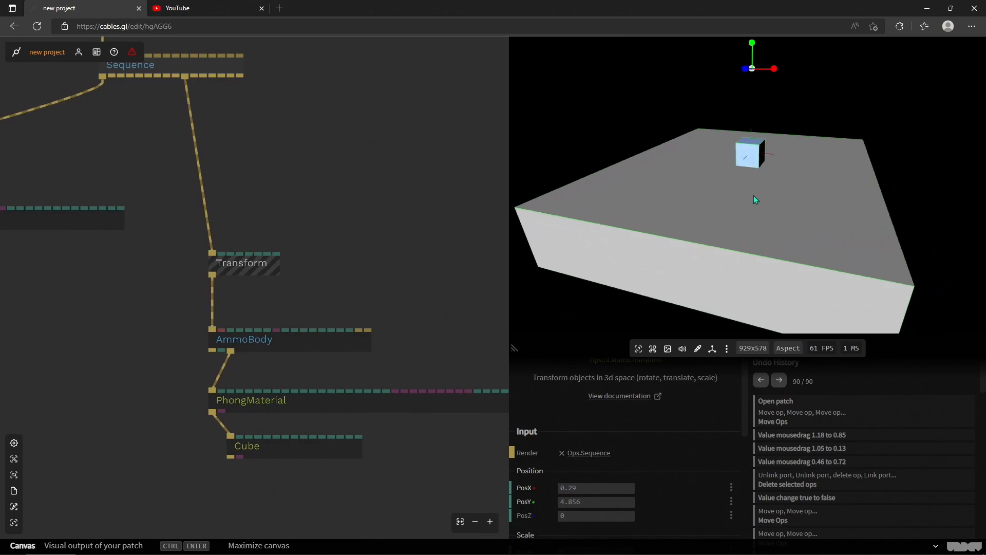
# Set the falling cube's AmmoBody Mass to 0 and move its Transform to PosX 0.34 and PosY 4.436
pyautogui.click(259, 344)
pyautogui.click(630, 479)
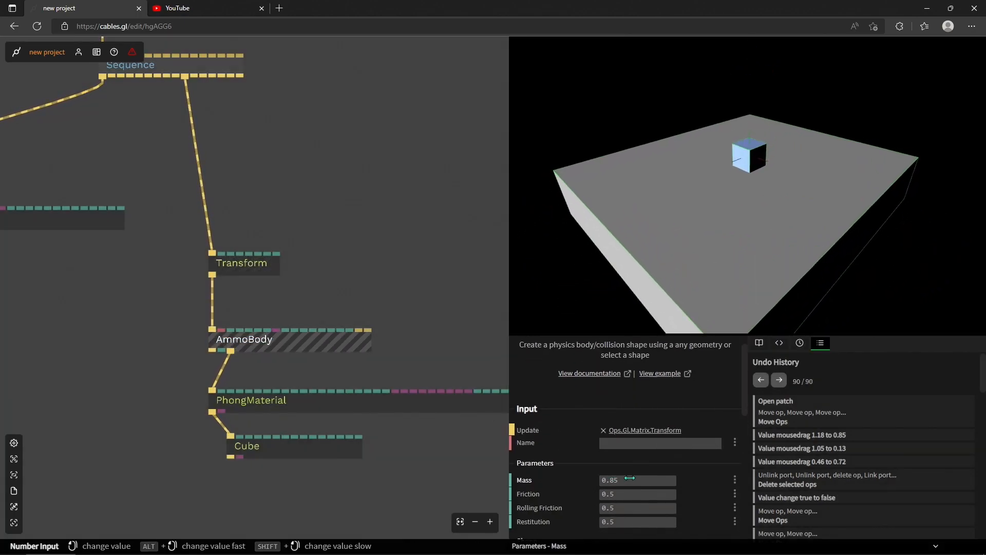
pyautogui.write('0')
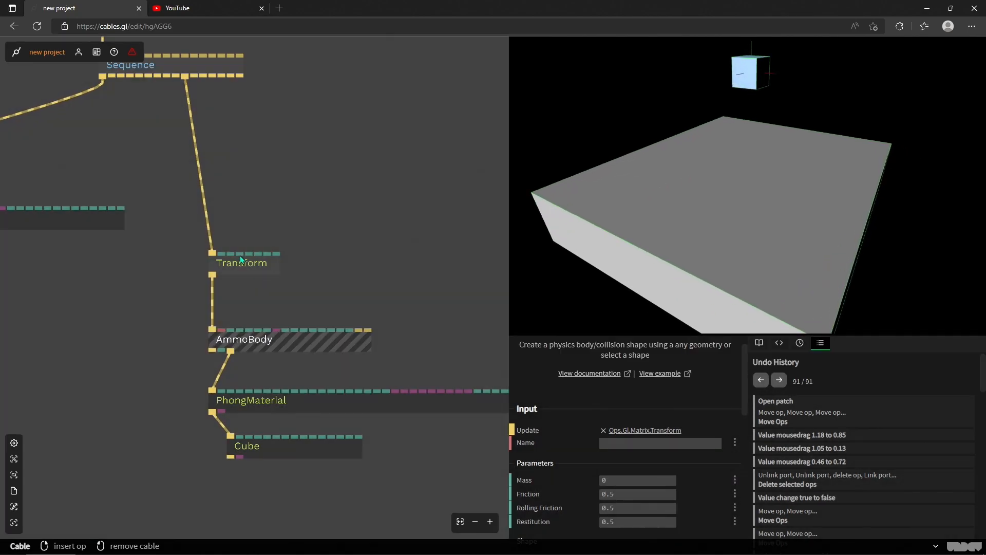
pyautogui.click(240, 259)
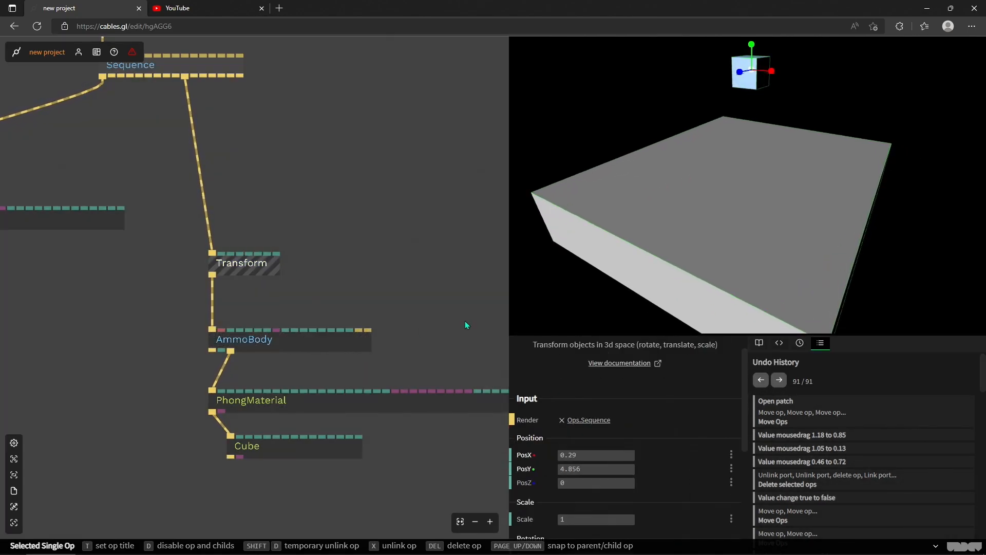
pyautogui.moveTo(587, 468)
pyautogui.mouseDown()
pyautogui.moveTo(541, 469)
pyautogui.moveTo(593, 469)
pyautogui.moveTo(538, 455)
pyautogui.moveTo(707, 456)
pyautogui.moveTo(569, 455)
pyautogui.moveTo(566, 468)
pyautogui.moveTo(609, 455)
pyautogui.moveTo(591, 454)
pyautogui.mouseUp()
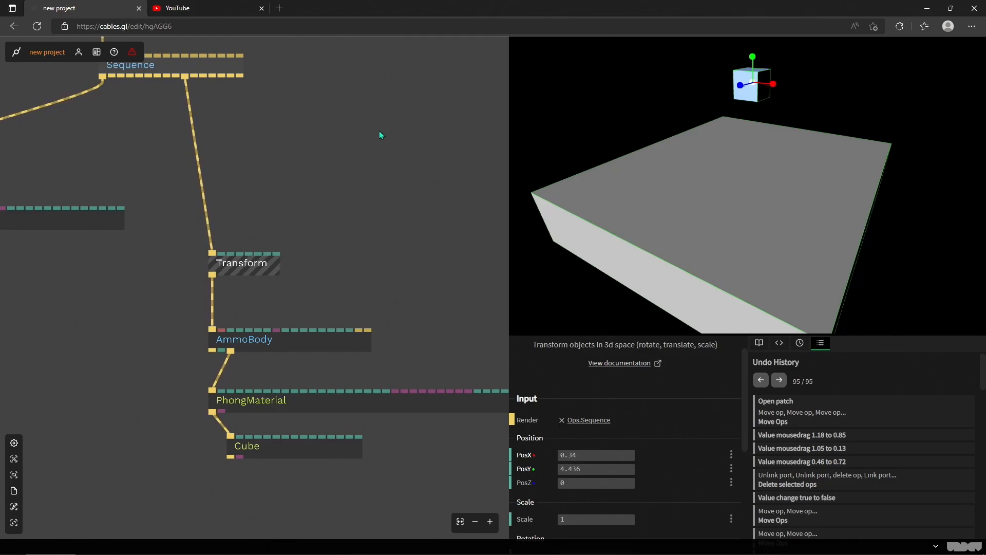
# Set the cube's AmmoBody Mass to 0.23, then reset the physics world and watch the fall from another view angle
pyautogui.click(279, 348)
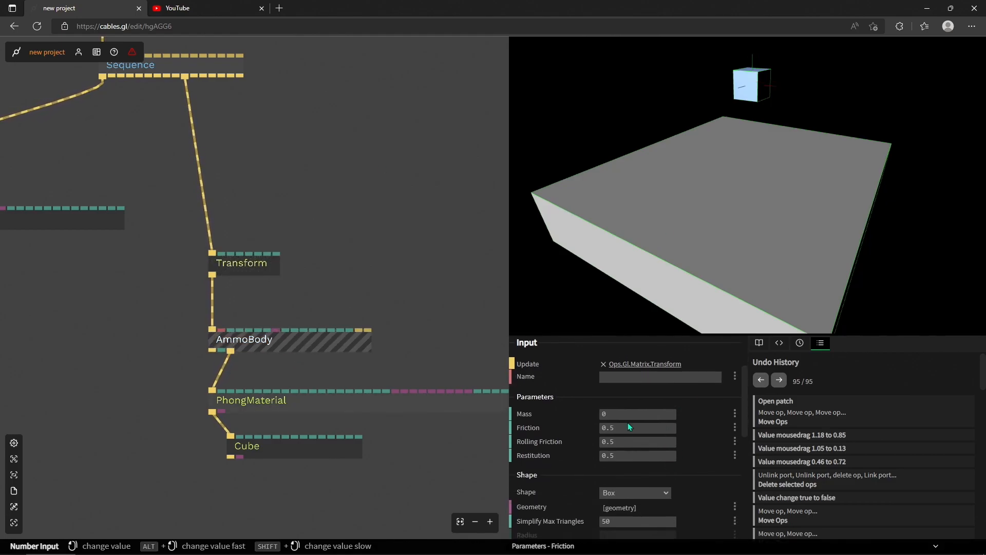
pyautogui.moveTo(630, 414); pyautogui.dragTo(638, 414)
pyautogui.click(753, 186)
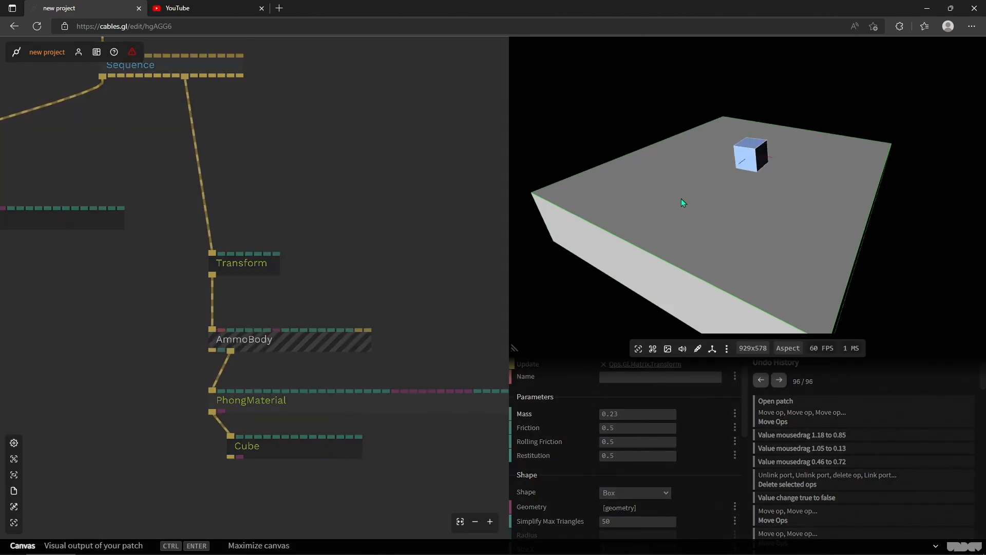
pyautogui.moveTo(695, 203); pyautogui.dragTo(703, 204)
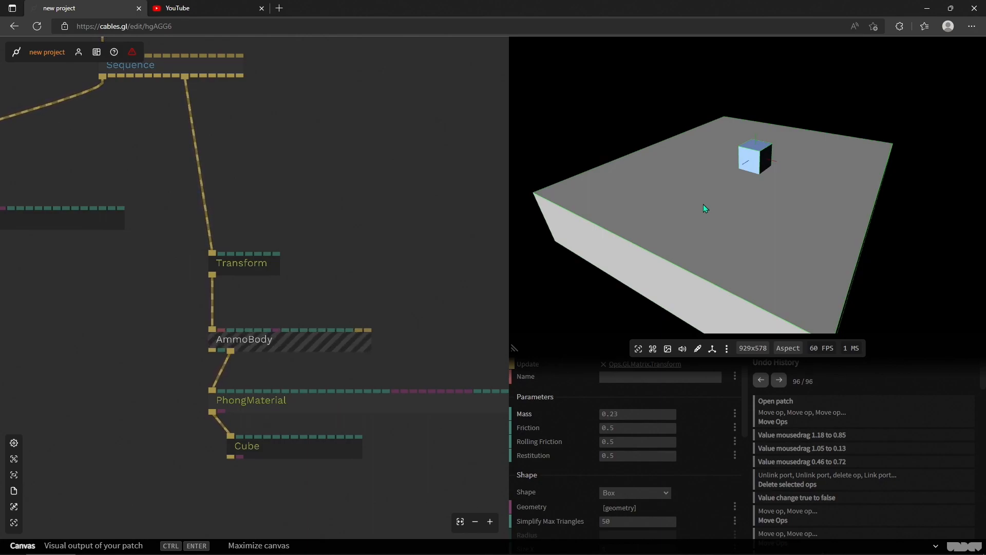
pyautogui.moveTo(690, 174); pyautogui.dragTo(352, 325)
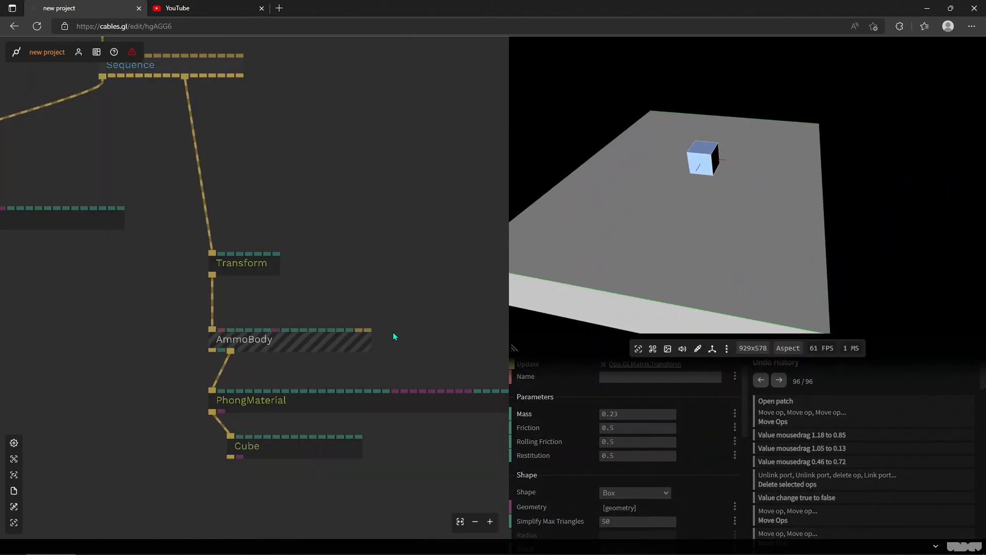
# Rotate the cube's Transform to RotX 12.72 and RotY 98.81, resetting the physics world to test the fall after each change
pyautogui.click(264, 351)
pyautogui.moveTo(323, 200); pyautogui.dragTo(417, 277)
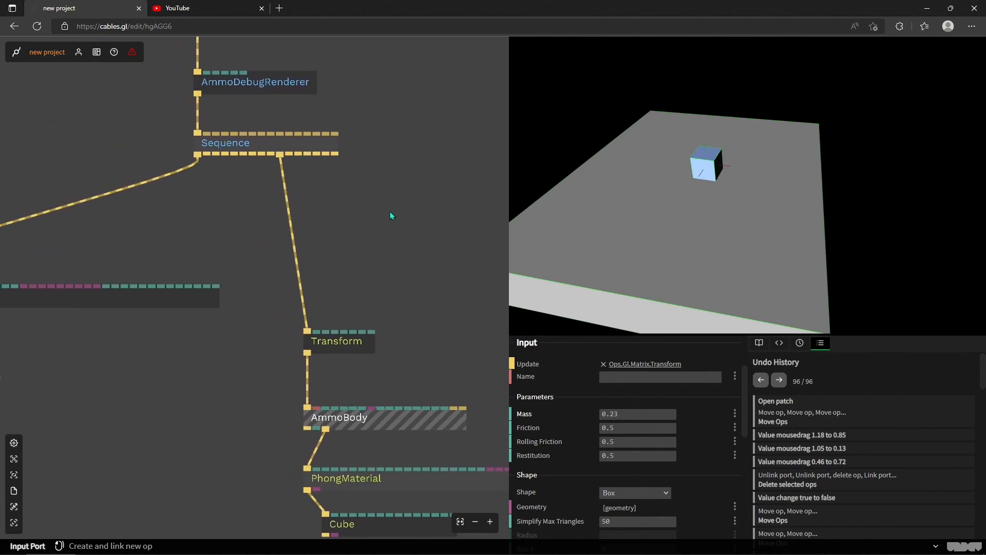
pyautogui.moveTo(415, 386); pyautogui.dragTo(323, 294)
pyautogui.click(256, 254)
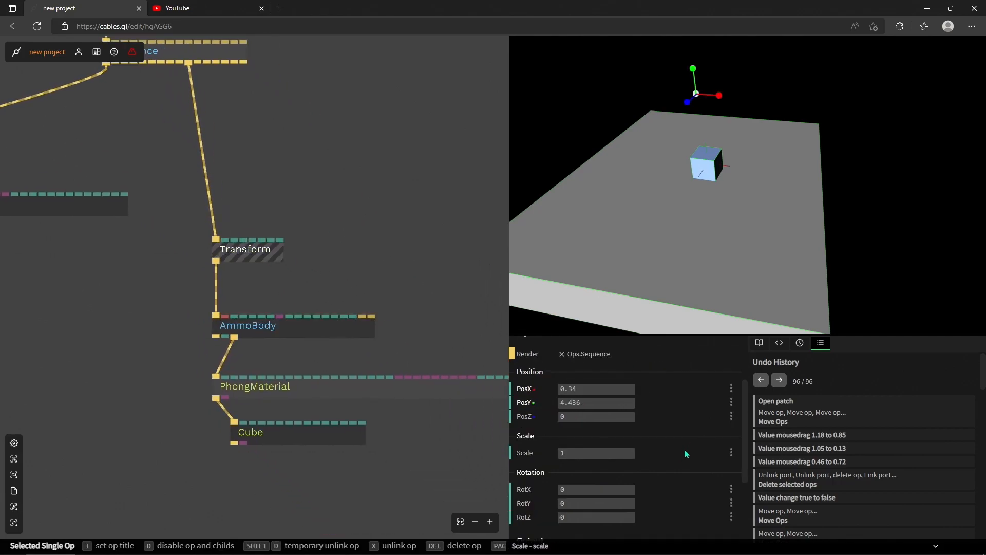
pyautogui.scroll(-2, 688, 452)
pyautogui.moveTo(587, 405)
pyautogui.mouseDown()
pyautogui.moveTo(604, 405)
pyautogui.moveTo(590, 391)
pyautogui.mouseUp()
pyautogui.click(814, 235)
pyautogui.click(766, 235)
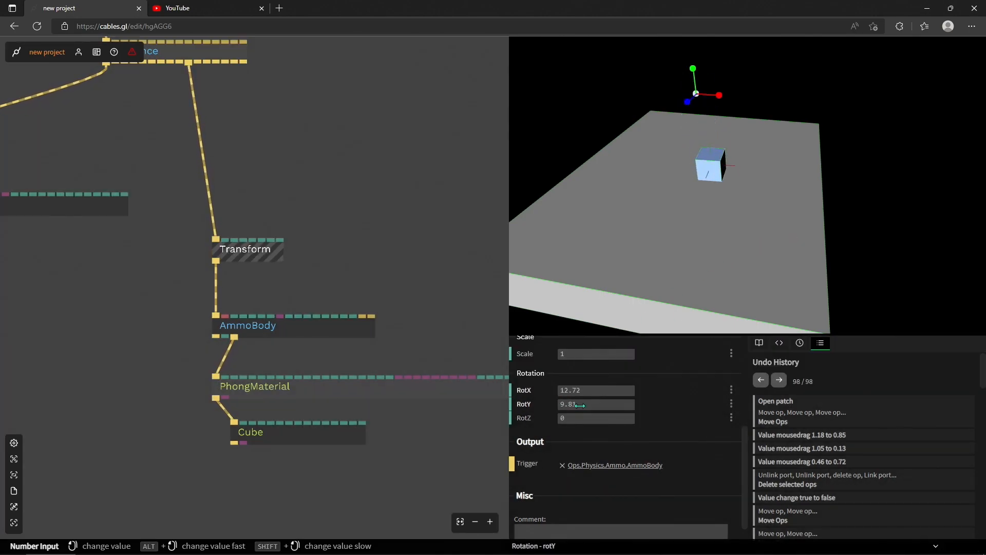
pyautogui.moveTo(587, 404); pyautogui.dragTo(616, 405)
pyautogui.click(692, 221)
pyautogui.click(692, 221)
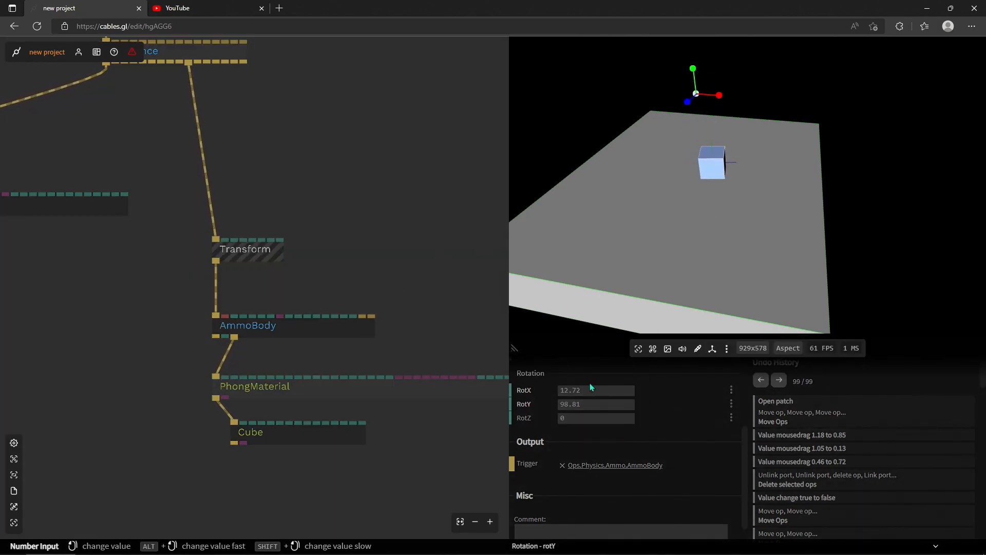
# Raise the Transform's RotX to 175.72 and then 342.22, resetting the physics world after each change
pyautogui.moveTo(574, 392); pyautogui.dragTo(658, 391)
pyautogui.click(689, 217)
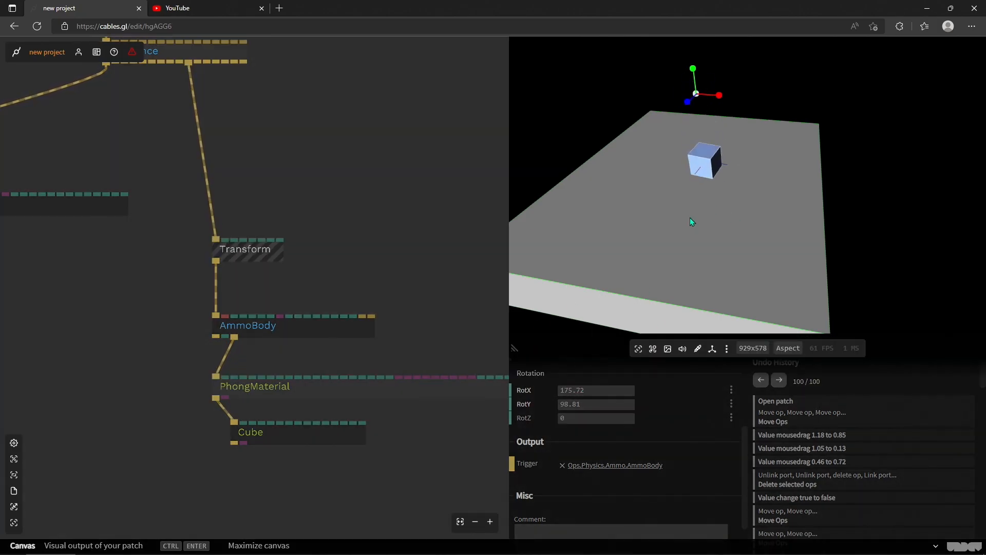
pyautogui.moveTo(579, 390); pyautogui.dragTo(665, 391)
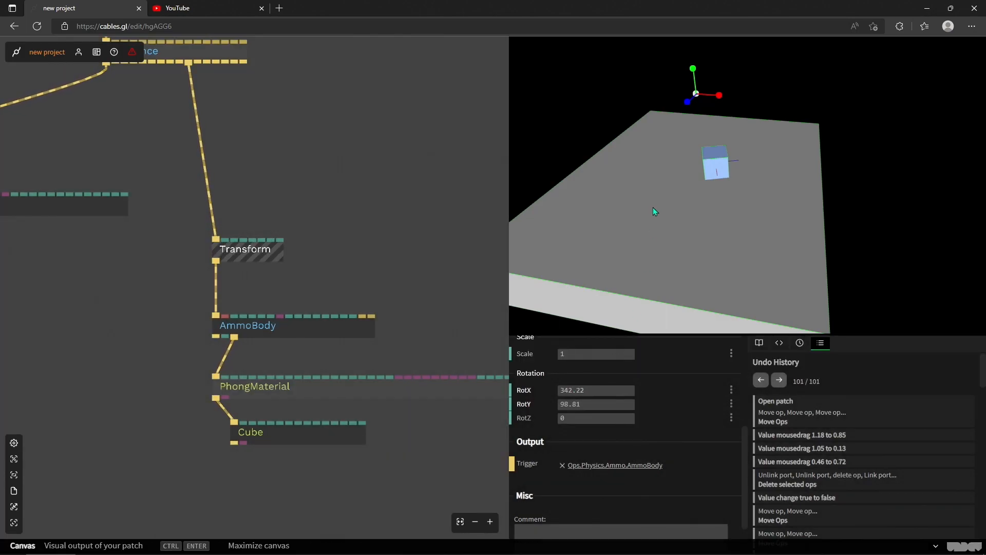
pyautogui.click(652, 208)
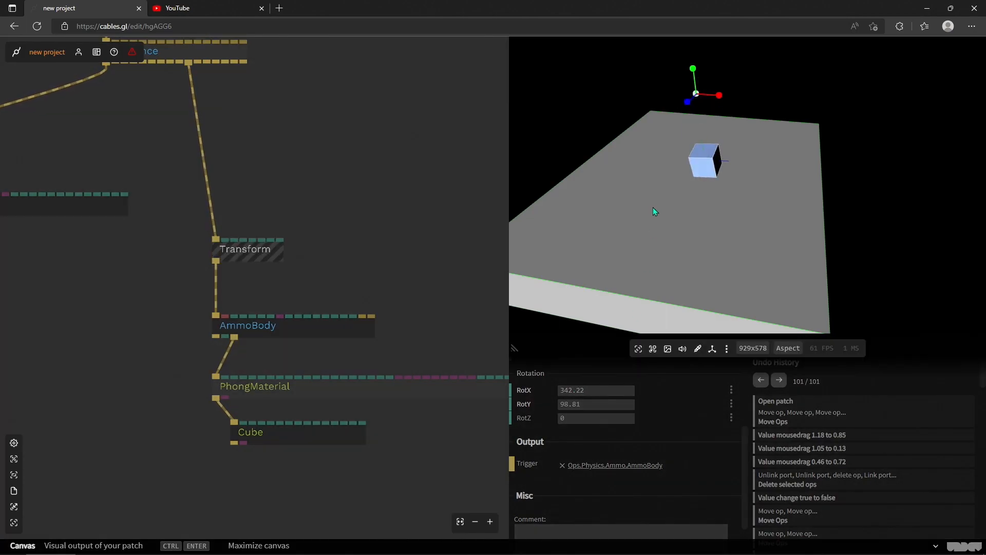
# Set the cube's AmmoBody Mass to 0 and rotate its Transform to RotX 305.22 and RotY 67.81
pyautogui.click(283, 331)
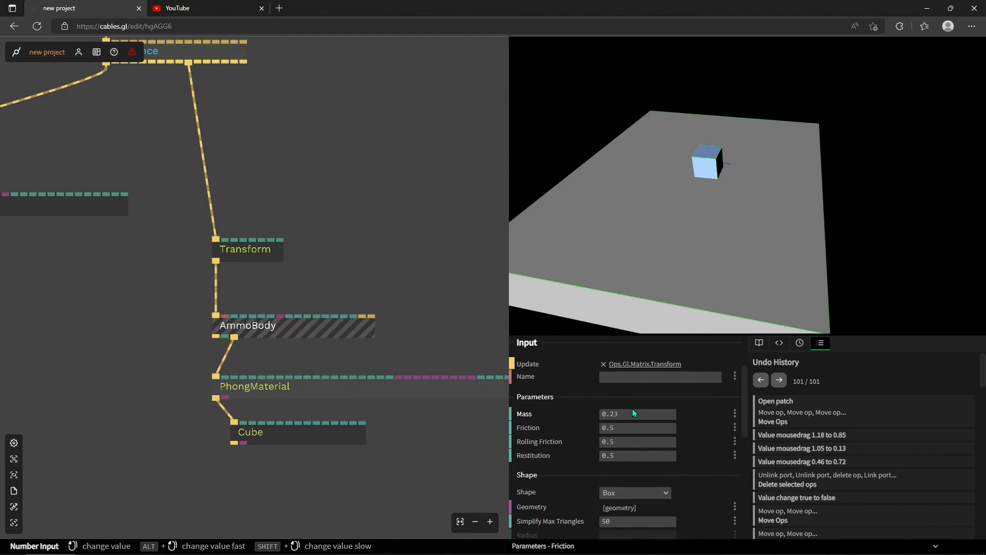
pyautogui.click(635, 413)
pyautogui.write('0')
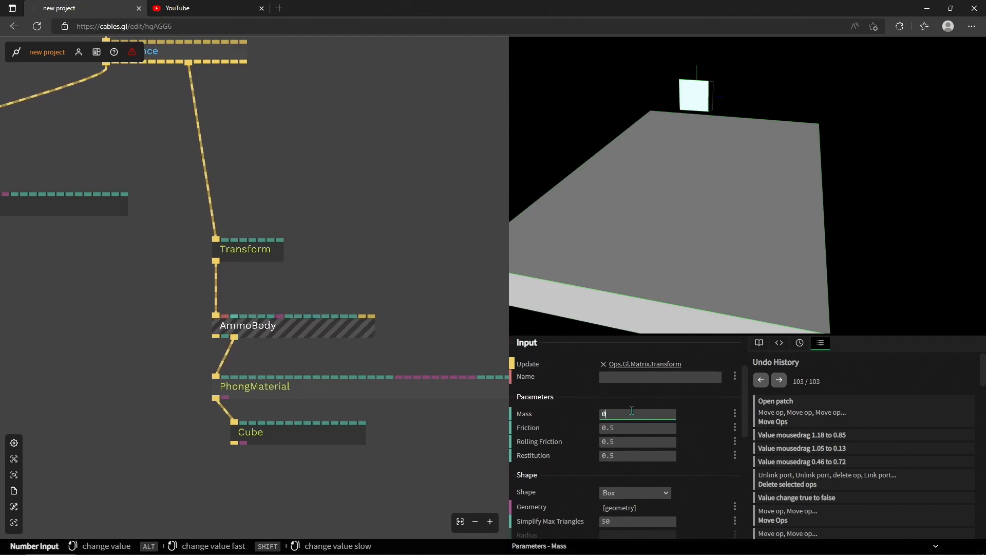
pyautogui.click(269, 257)
pyautogui.moveTo(580, 507); pyautogui.dragTo(553, 494)
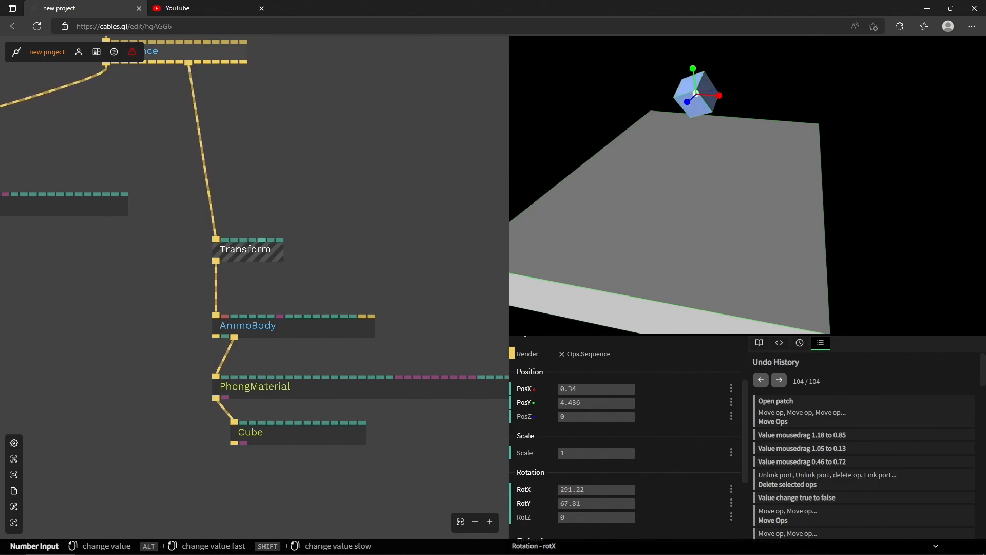
# Resize the AmmoBody's box shape to Size X 1.88, Size Y 0.54 and Size Z 1.87
pyautogui.moveTo(697, 108); pyautogui.dragTo(678, 166)
pyautogui.click(258, 390)
pyautogui.scroll(-6, 604, 458)
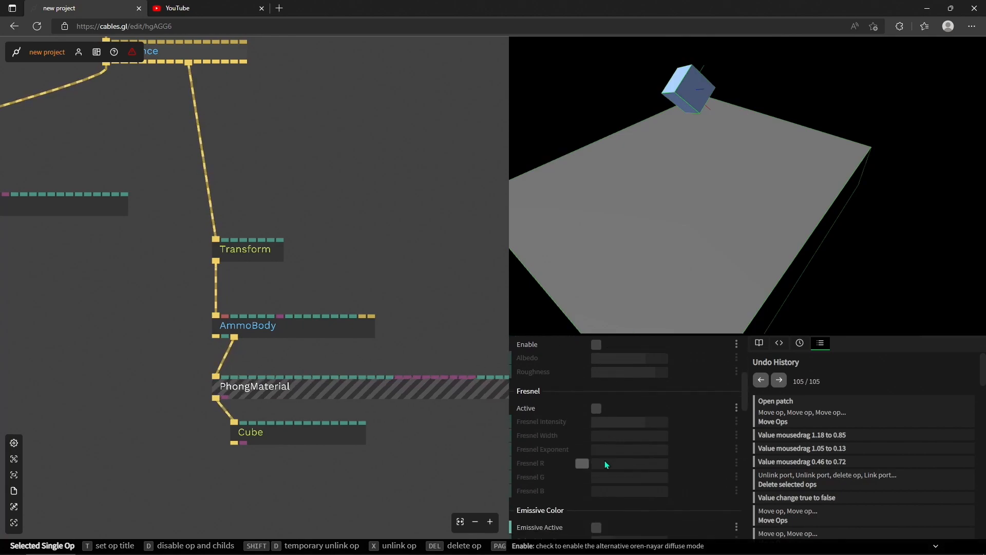
pyautogui.click(312, 431)
pyautogui.click(276, 329)
pyautogui.scroll(3, 661, 427)
pyautogui.scroll(2, 647, 401)
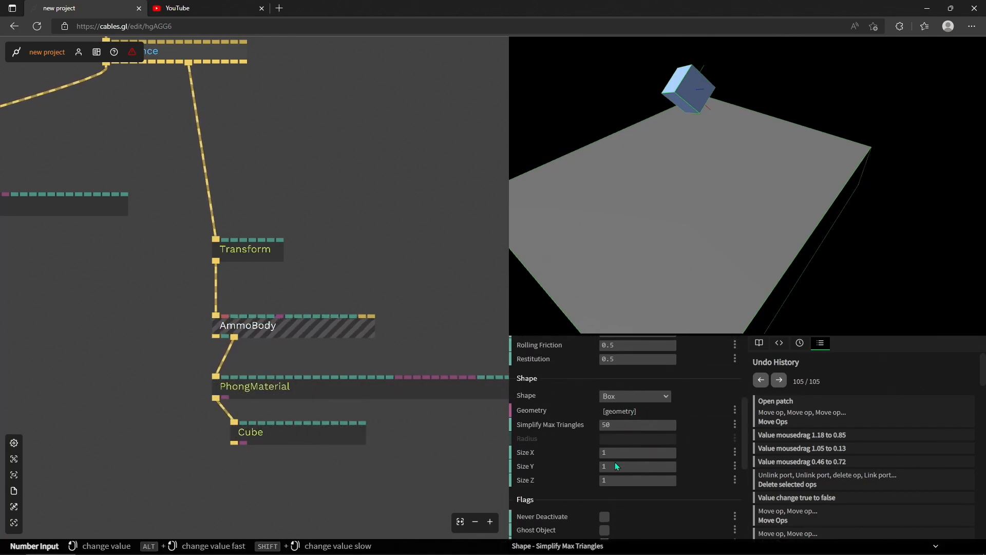
pyautogui.moveTo(637, 452); pyautogui.dragTo(663, 480)
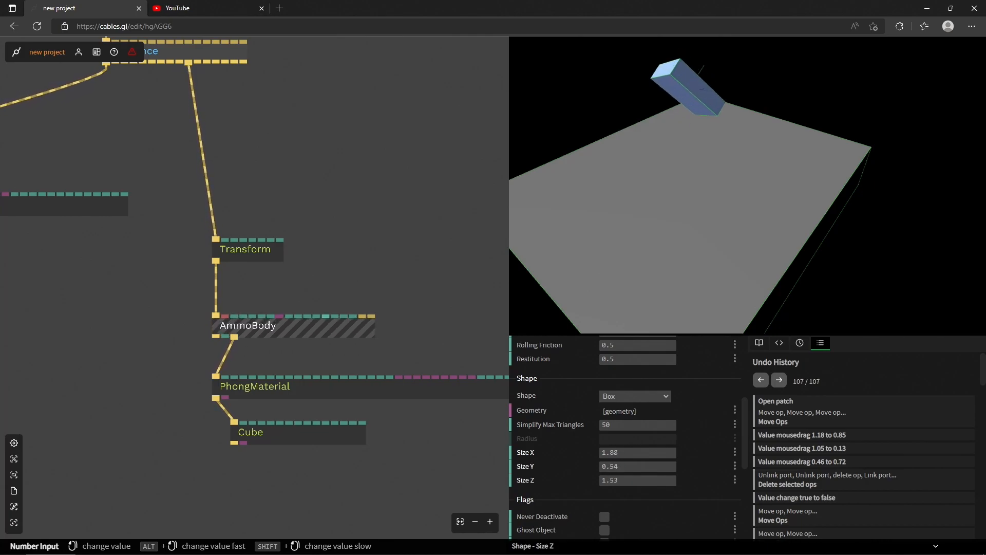
# Set the resized AmmoBody's Mass to 0.55 and reset the physics world to watch the box fall
pyautogui.click(244, 250)
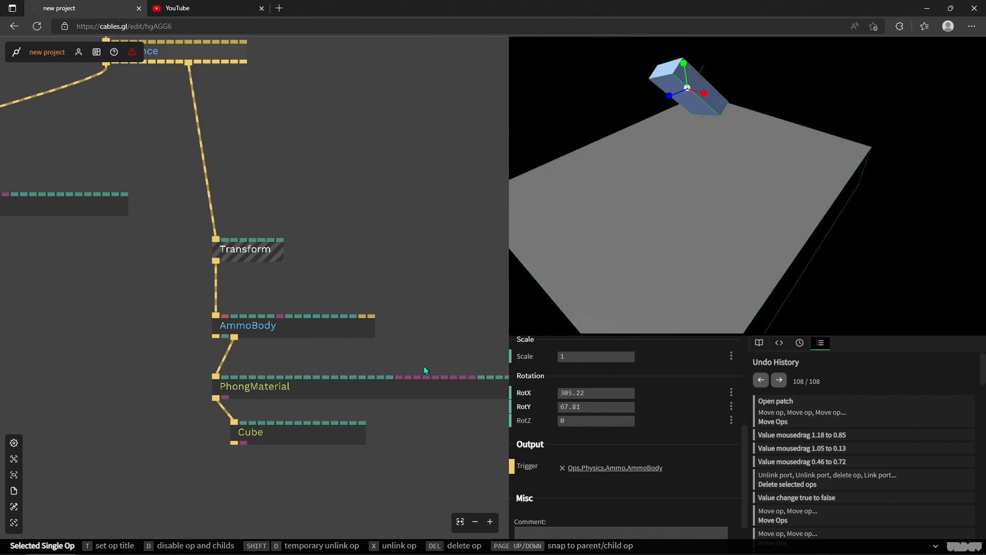
pyautogui.click(355, 332)
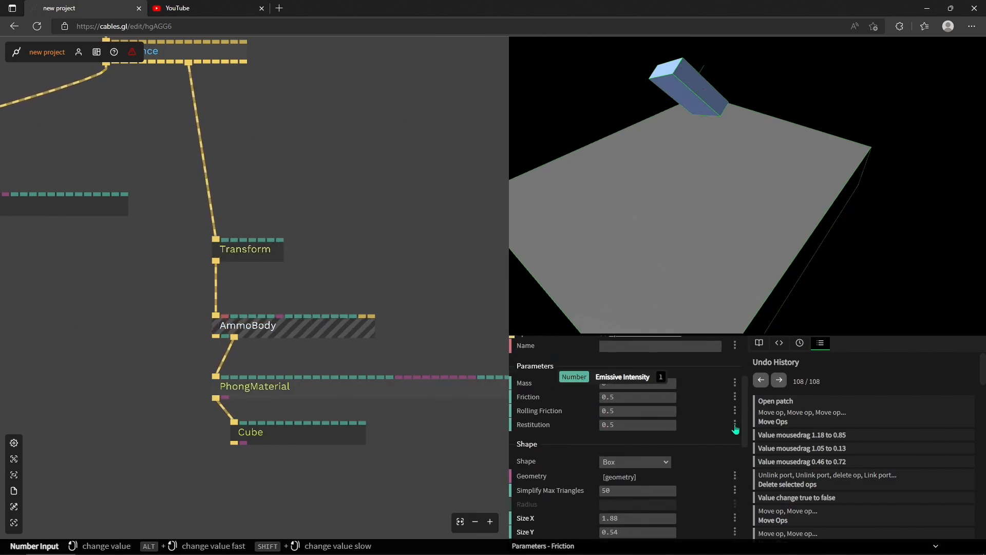
pyautogui.scroll(2, 698, 402)
pyautogui.moveTo(616, 482); pyautogui.dragTo(645, 482)
pyautogui.click(402, 473)
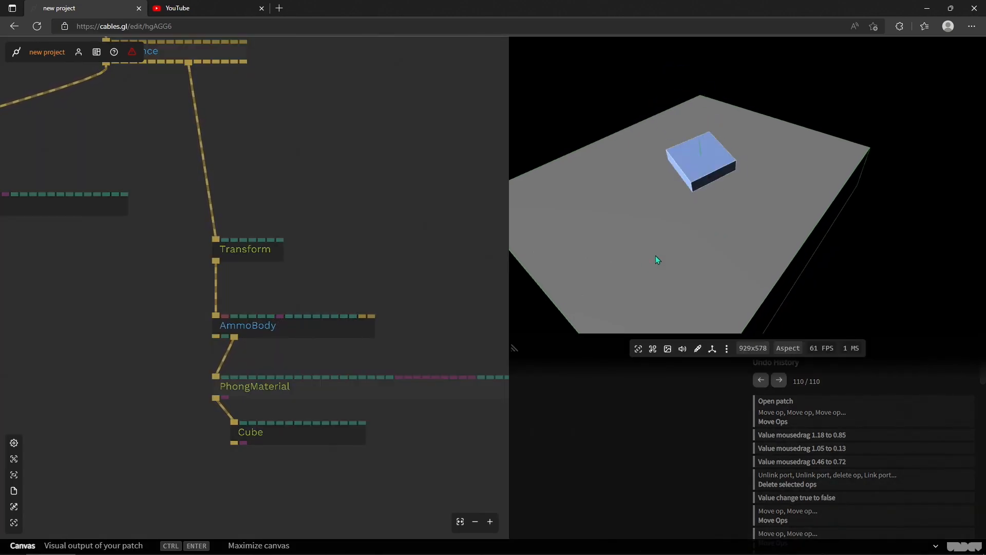
# Delete the PhongMaterial and Cube ops below the falling body's AmmoBody
pyautogui.click(332, 440)
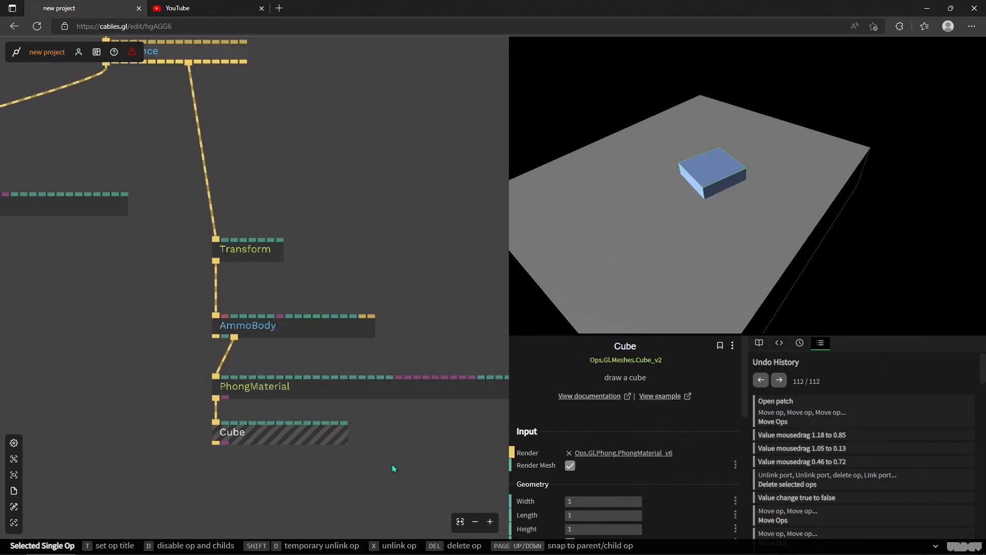
pyautogui.scroll(-2, 391, 462)
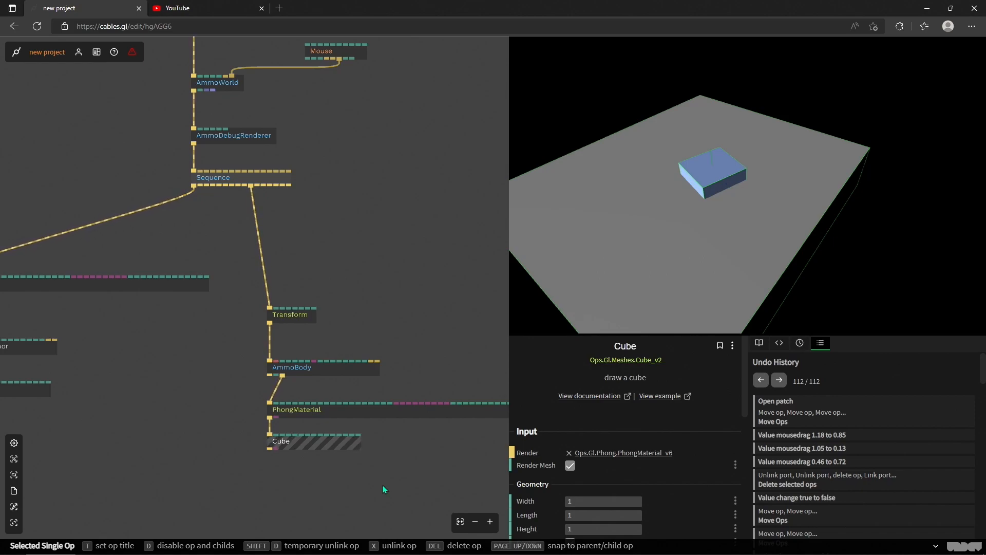
pyautogui.moveTo(101, 409); pyautogui.dragTo(86, 436)
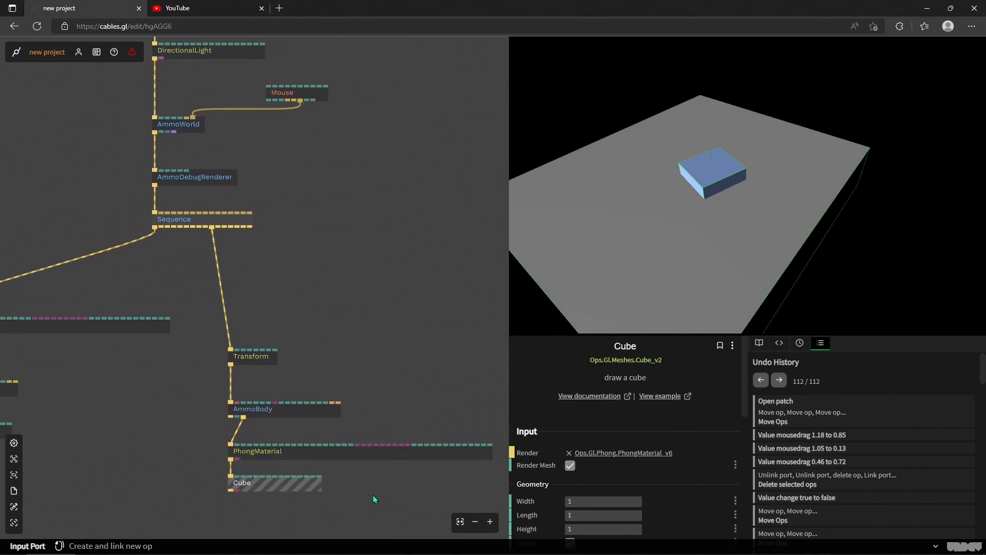
pyautogui.moveTo(380, 497); pyautogui.dragTo(199, 432)
pyautogui.press('Delete')
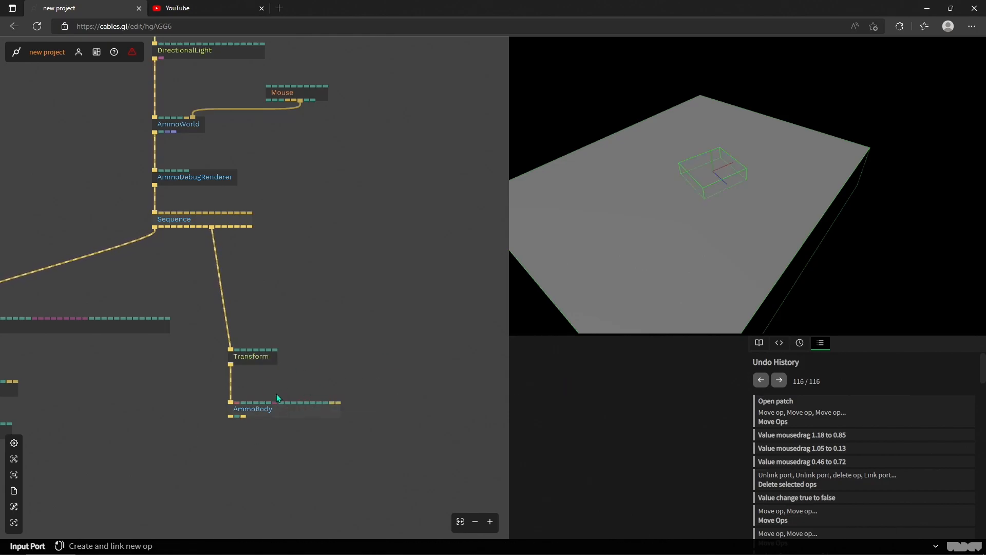
# Change the remaining AmmoBody's Shape from Box to Geom Convex Hull
pyautogui.click(280, 409)
pyautogui.scroll(-3, 658, 470)
pyautogui.scroll(-4, 659, 470)
pyautogui.scroll(3, 659, 469)
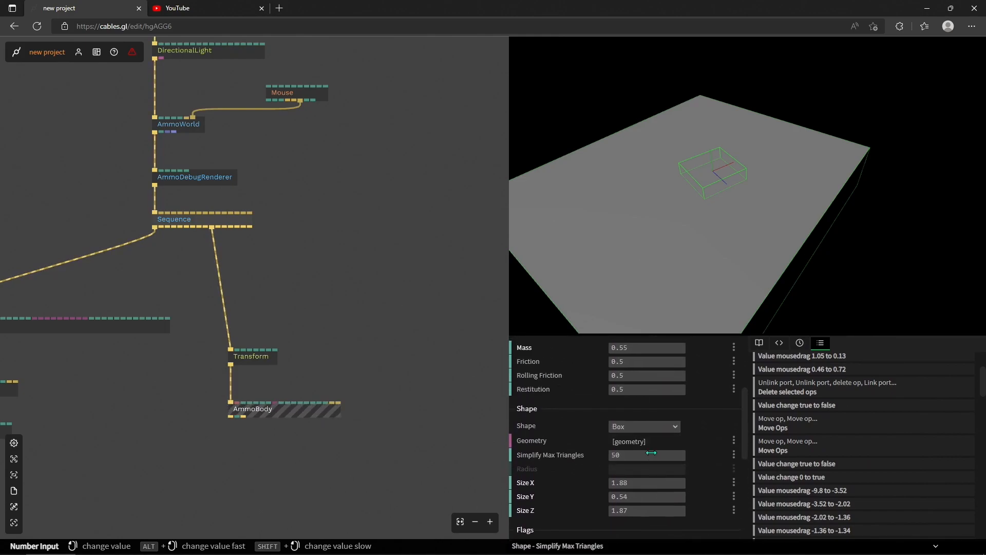
pyautogui.scroll(1, 642, 422)
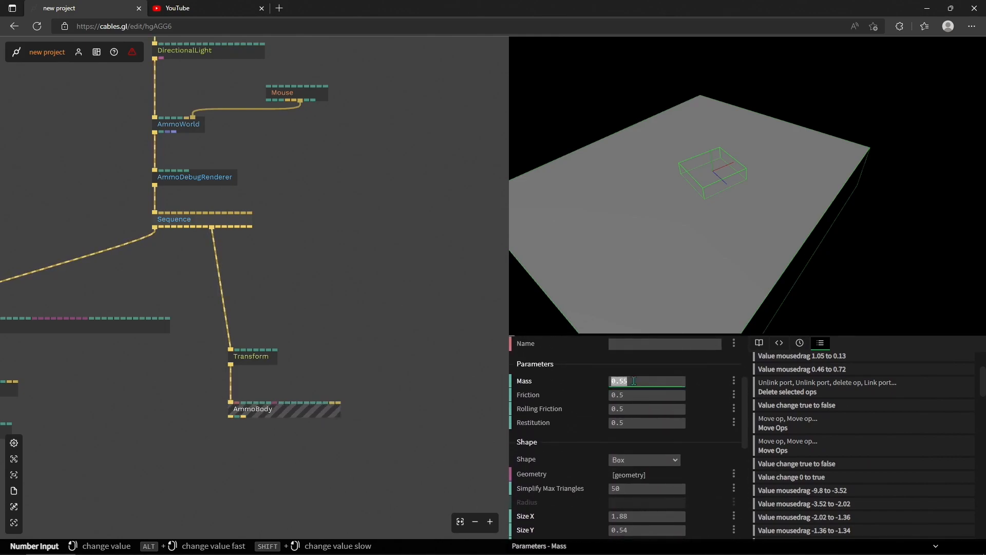
pyautogui.scroll(-2, 663, 418)
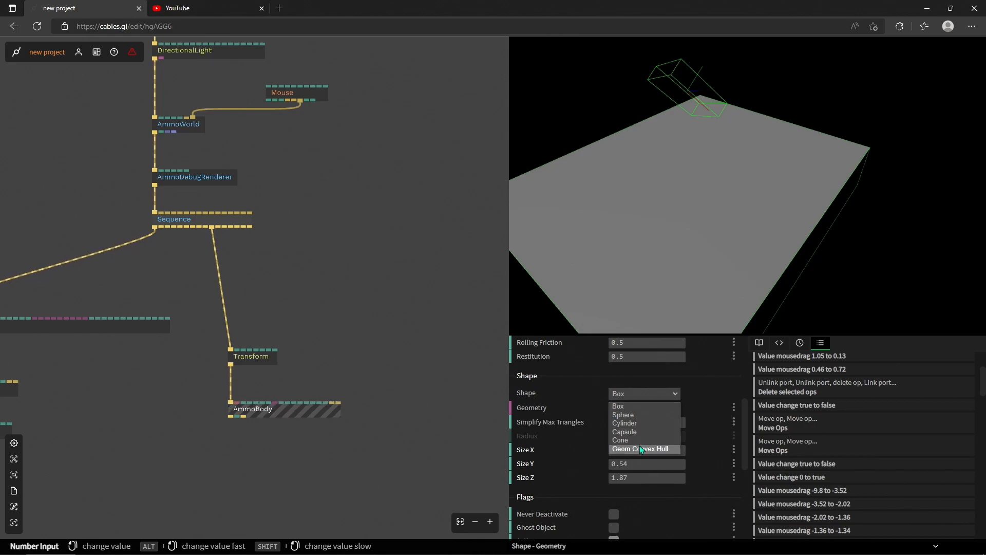
pyautogui.click(641, 448)
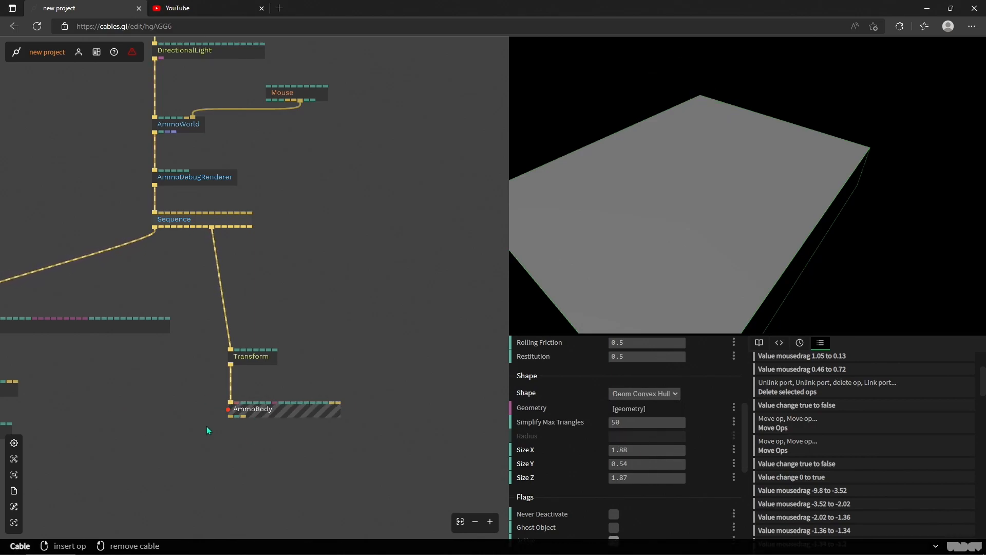
# Add the bunny.glb model from the library files to the patch as a GltfScene op above the AmmoBody
pyautogui.scroll(2, 208, 424)
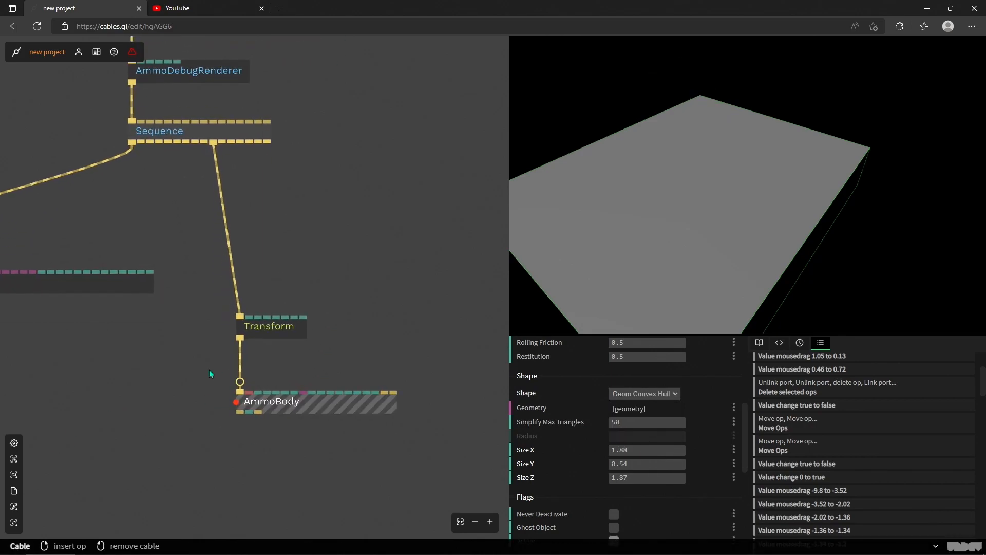
pyautogui.click(14, 491)
pyautogui.scroll(-10, 182, 313)
pyautogui.scroll(-10, 182, 314)
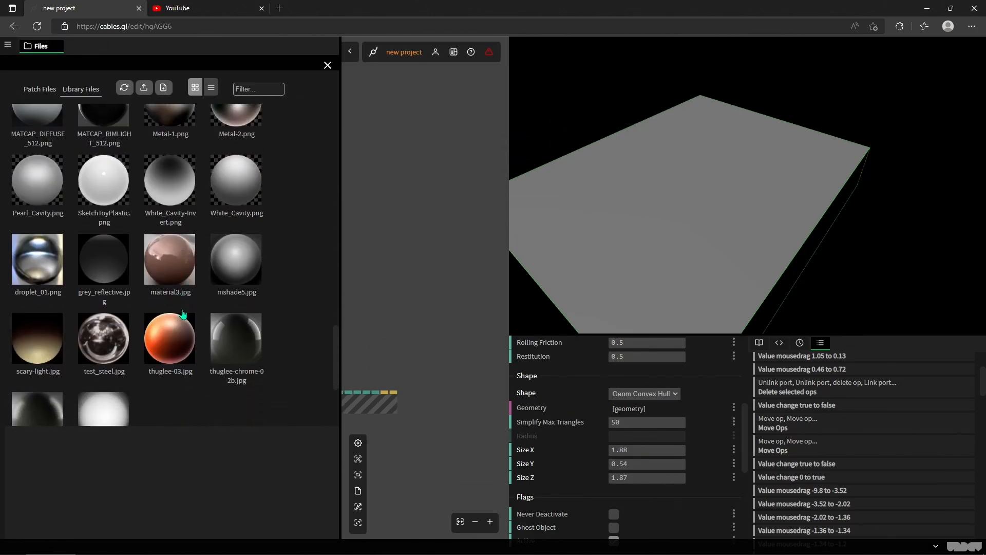
pyautogui.moveTo(37, 313); pyautogui.dragTo(373, 303)
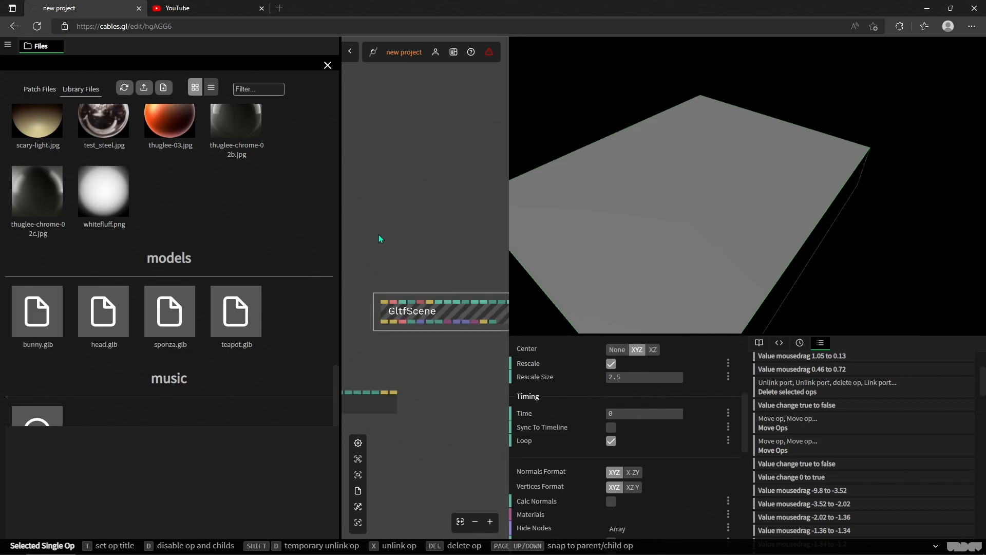
# Link a Sequence output to the bunny GltfScene's Render input and turn off its Draw option
pyautogui.click(327, 64)
pyautogui.moveTo(267, 141); pyautogui.dragTo(432, 313)
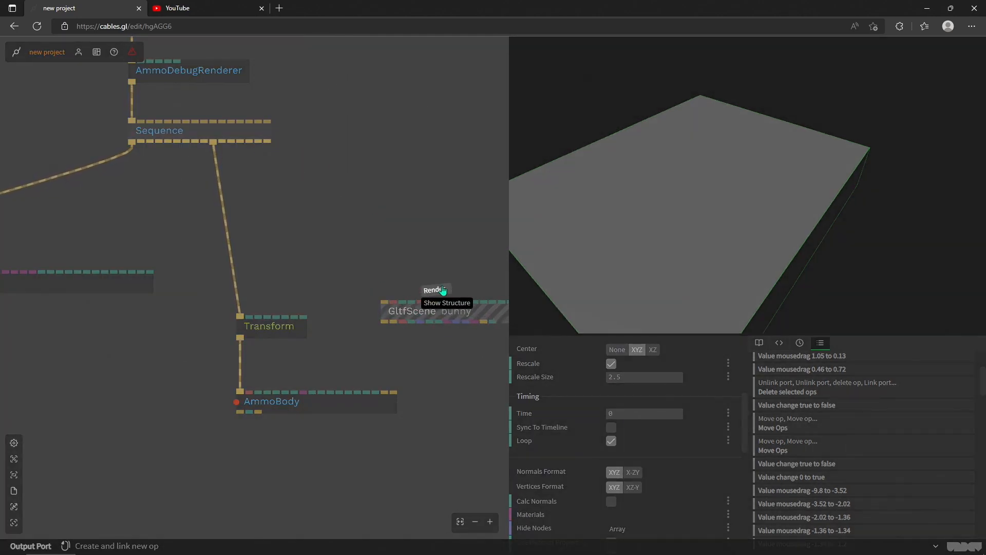
pyautogui.click(434, 290)
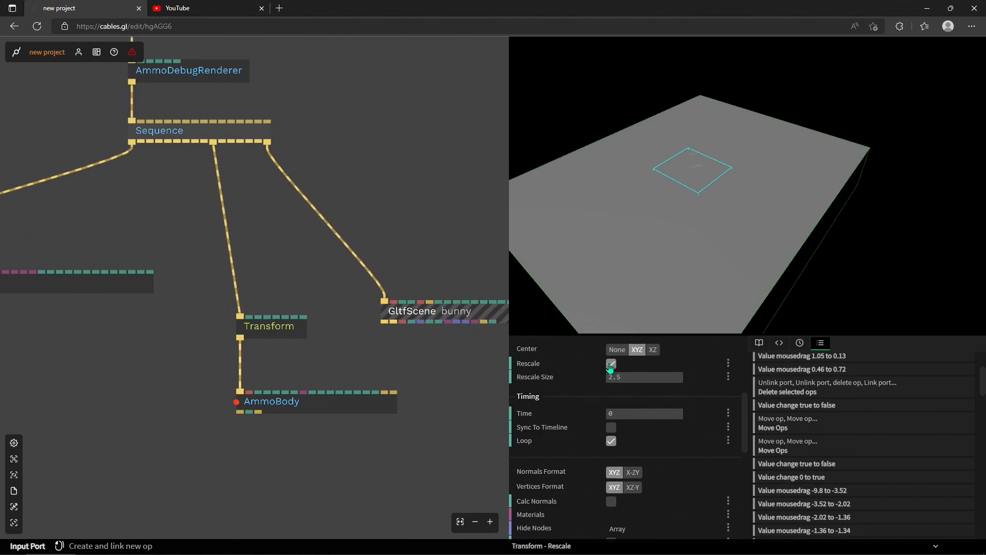
pyautogui.scroll(4, 611, 375)
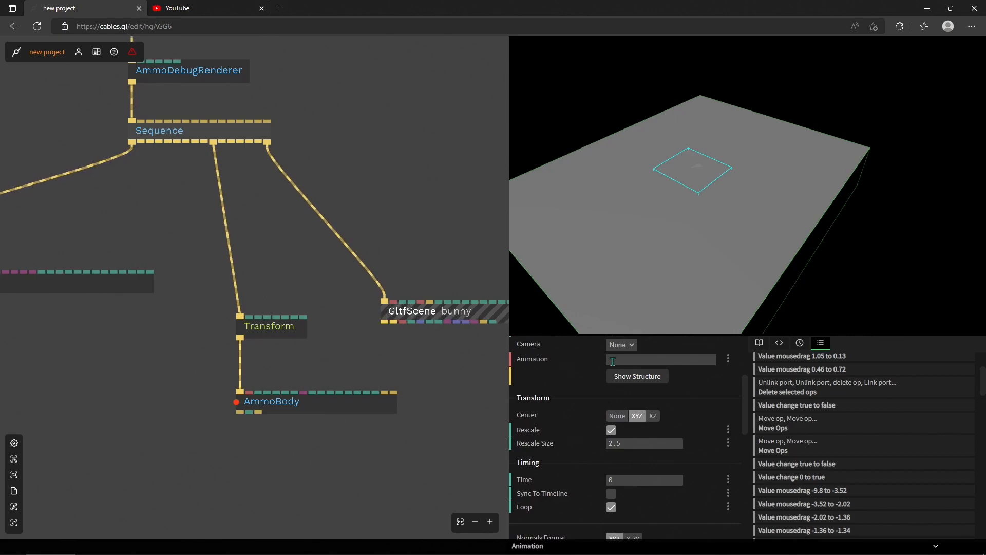
pyautogui.click(611, 429)
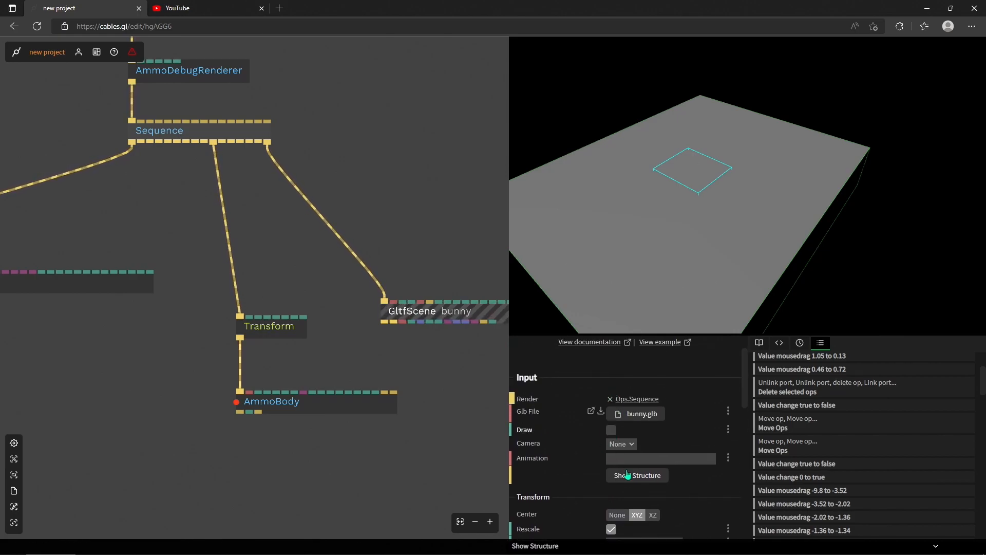
# Expose the bunny mesh's geometry from the glTF structure and link the GltfGeometry output to the AmmoBody's Geometry input
pyautogui.click(638, 475)
pyautogui.click(35, 162)
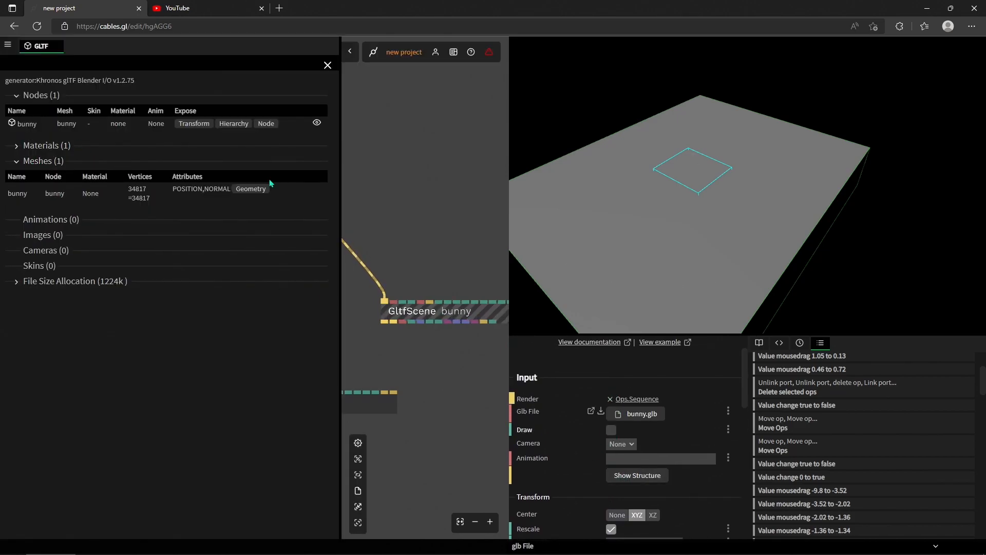
pyautogui.click(255, 191)
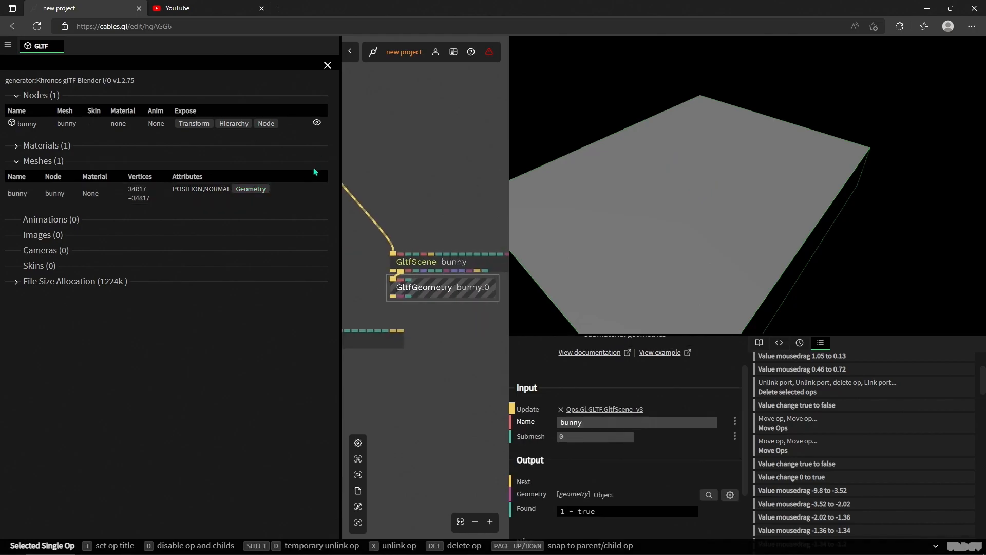
pyautogui.scroll(2, 574, 374)
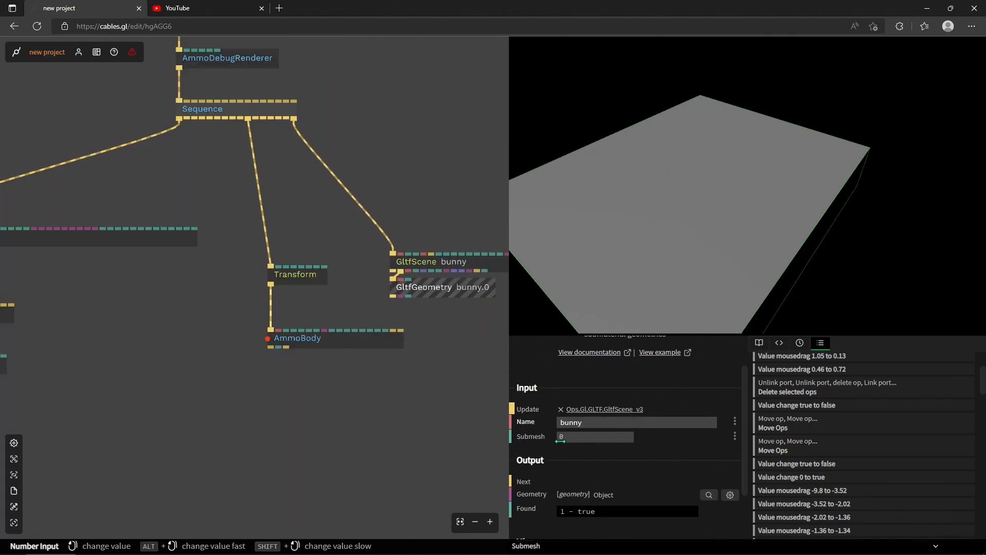
pyautogui.moveTo(400, 297); pyautogui.dragTo(326, 331)
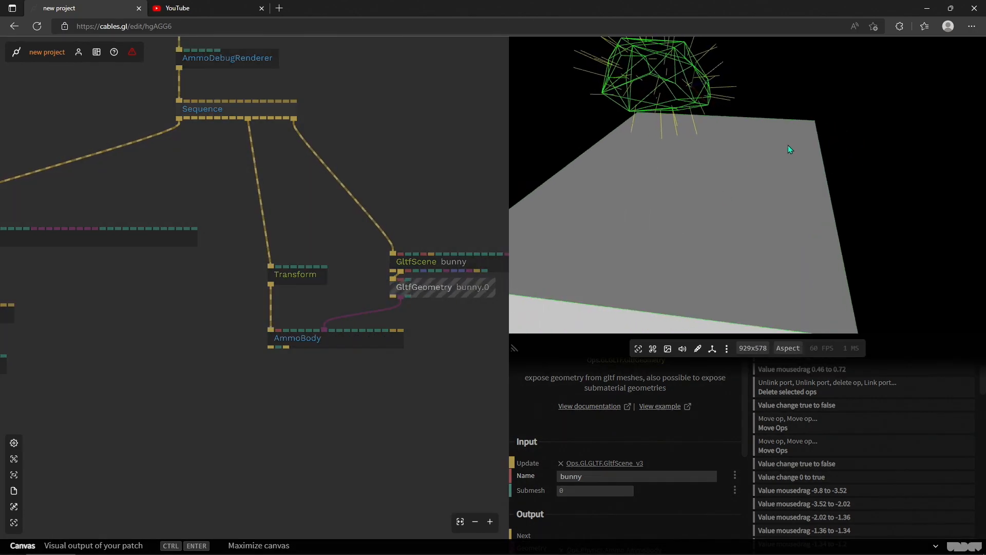
pyautogui.moveTo(788, 145); pyautogui.dragTo(733, 159)
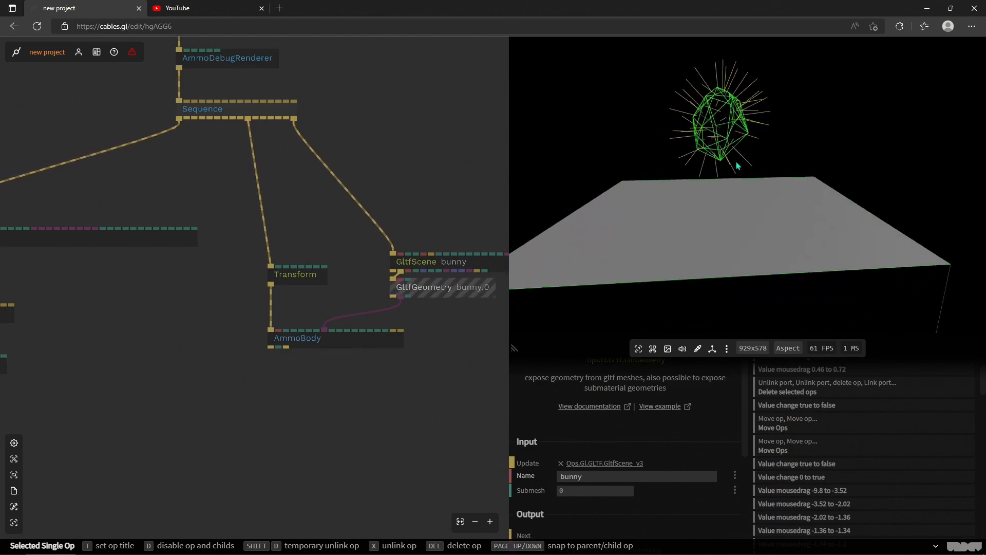
# Inspect the AmmoBody's convex hull and try setting its Simplify Max Triangles to 1
pyautogui.click(326, 348)
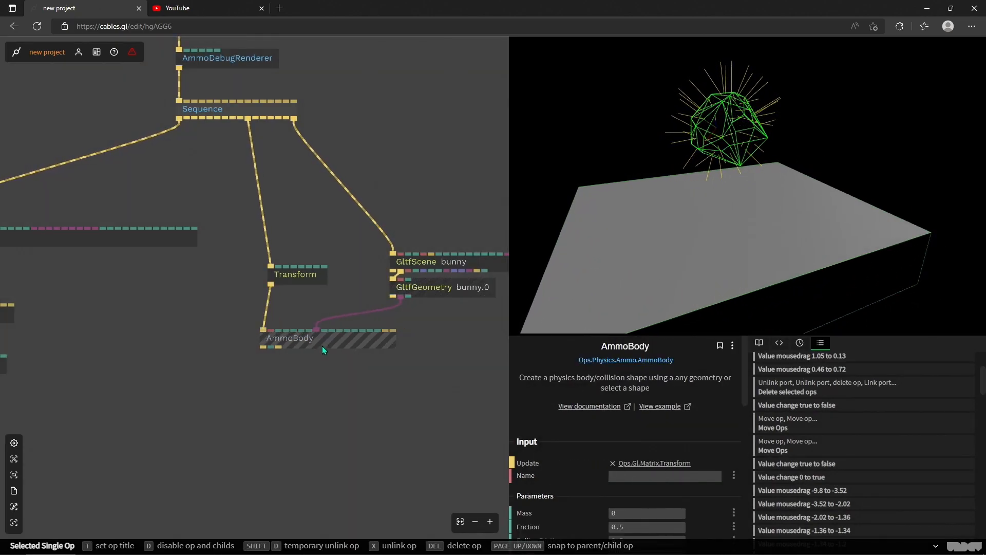
pyautogui.scroll(3, 446, 286)
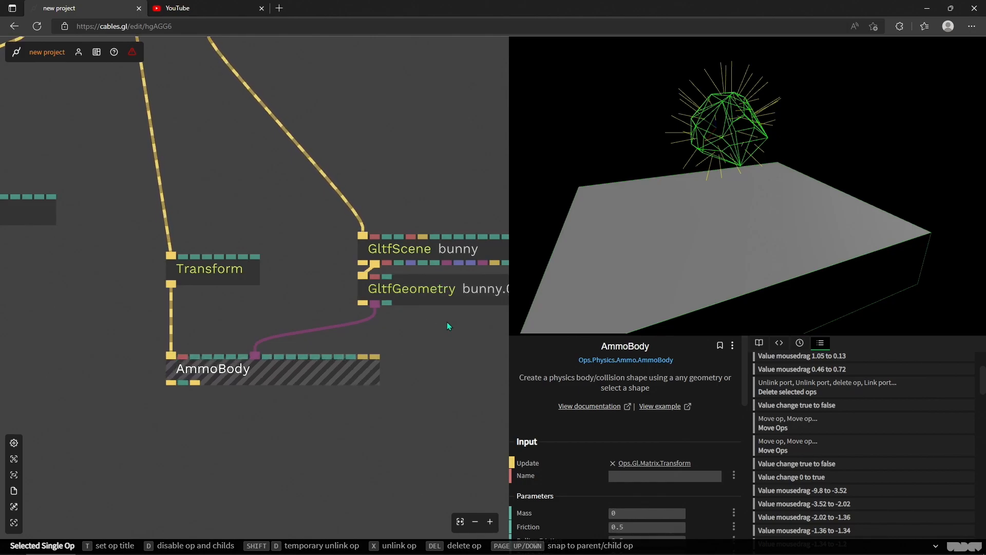
pyautogui.moveTo(307, 229); pyautogui.dragTo(376, 286)
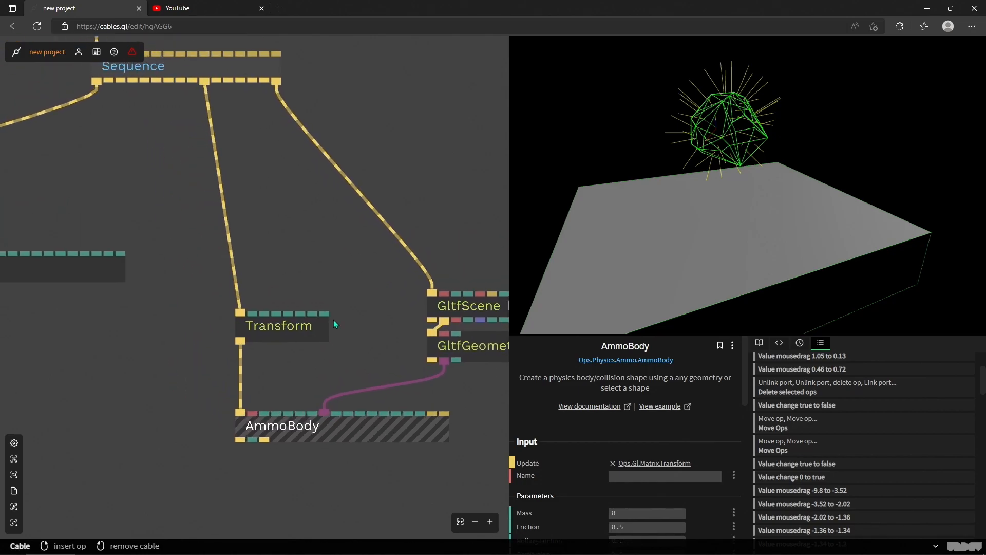
pyautogui.click(348, 430)
pyautogui.scroll(-2, 621, 471)
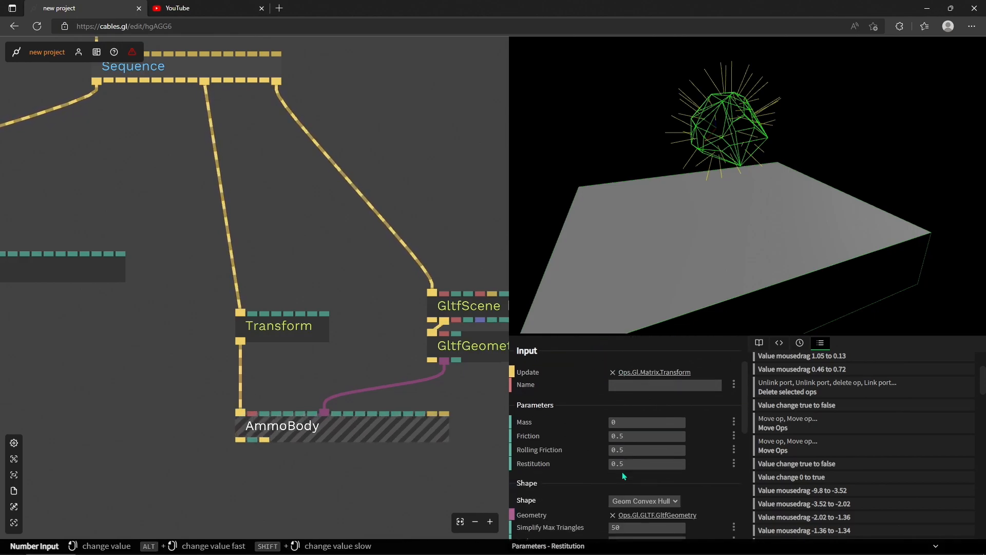
pyautogui.scroll(-3, 579, 464)
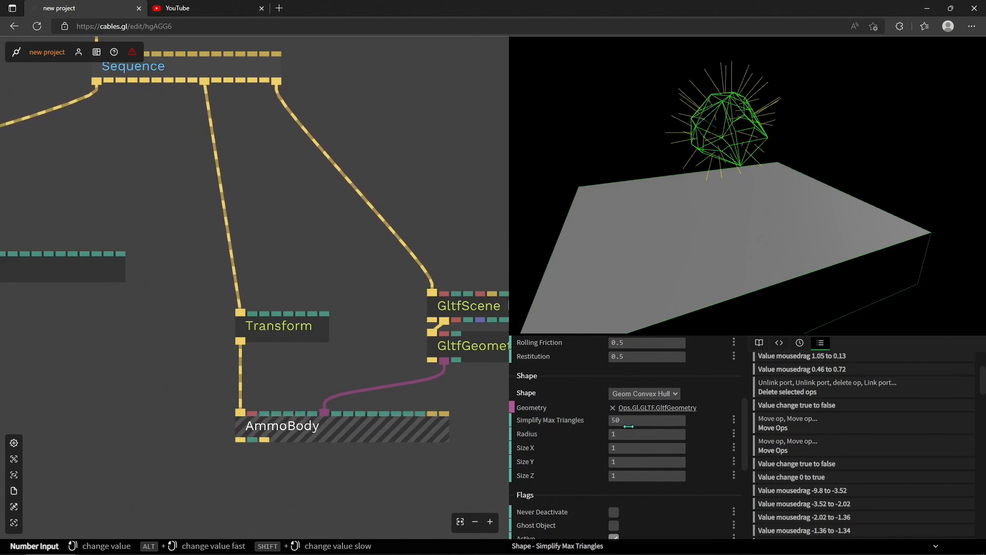
pyautogui.moveTo(770, 146); pyautogui.dragTo(754, 124)
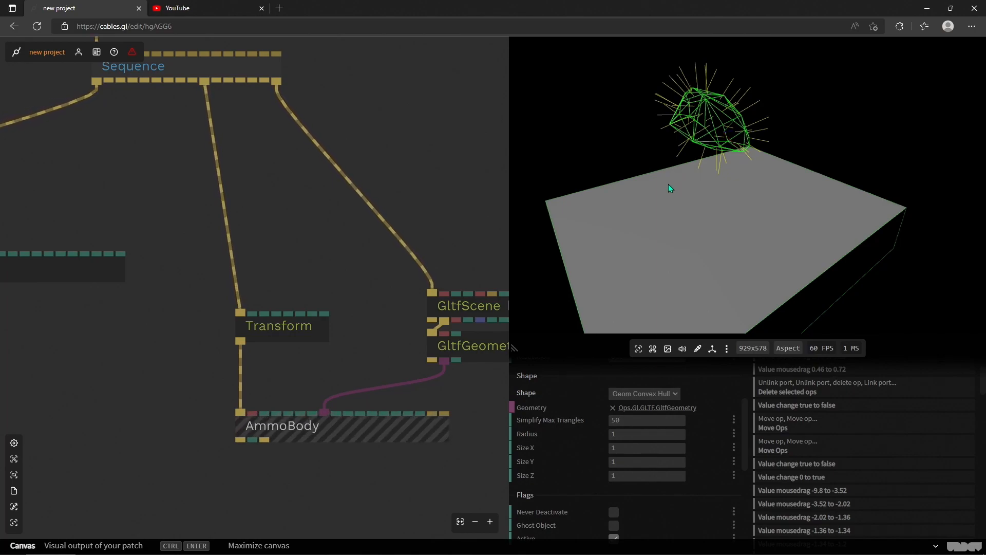
pyautogui.click(624, 422)
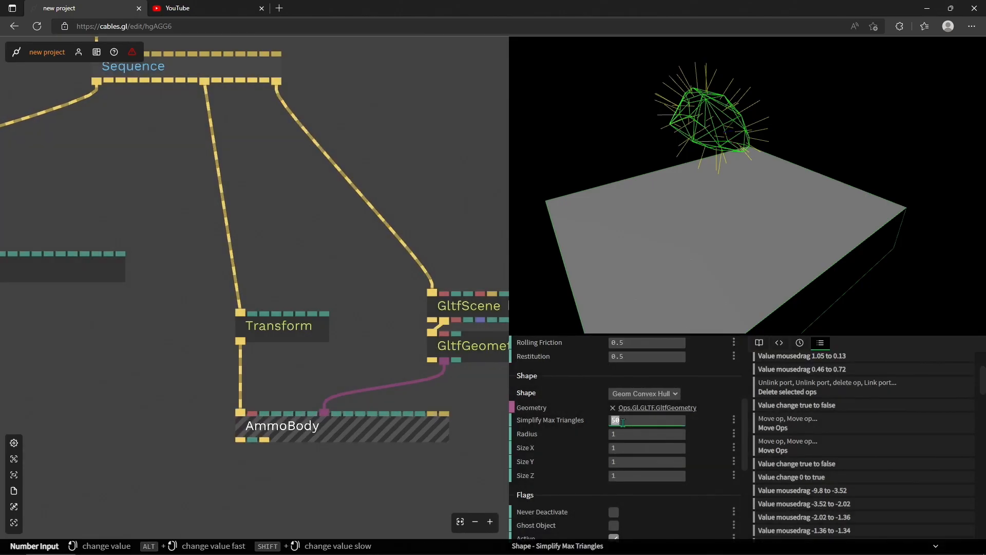
pyautogui.write('1')
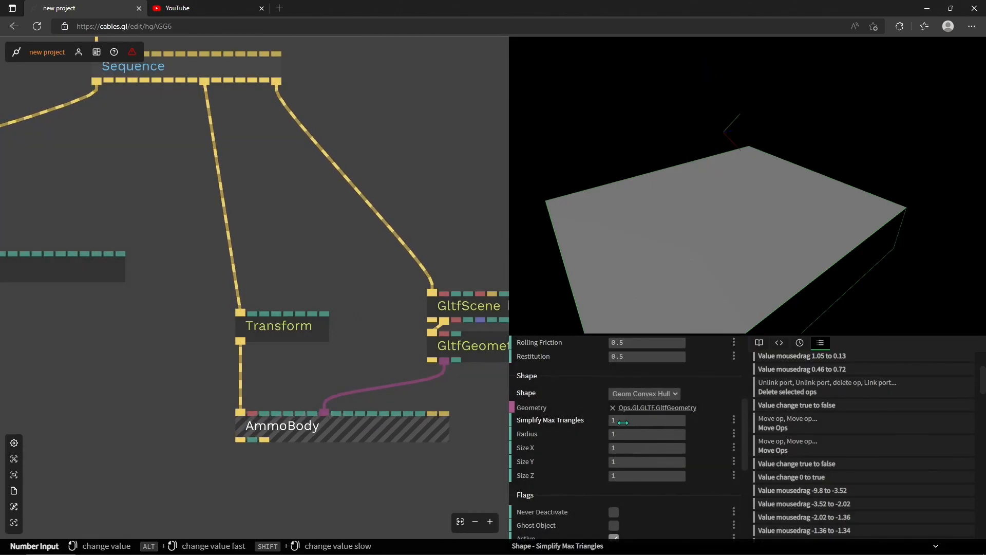
# Unlink the AmmoBody from its Transform, set Simplify Max Triangles to 10000 and relink it to rebuild the hull
pyautogui.rightClick(246, 375)
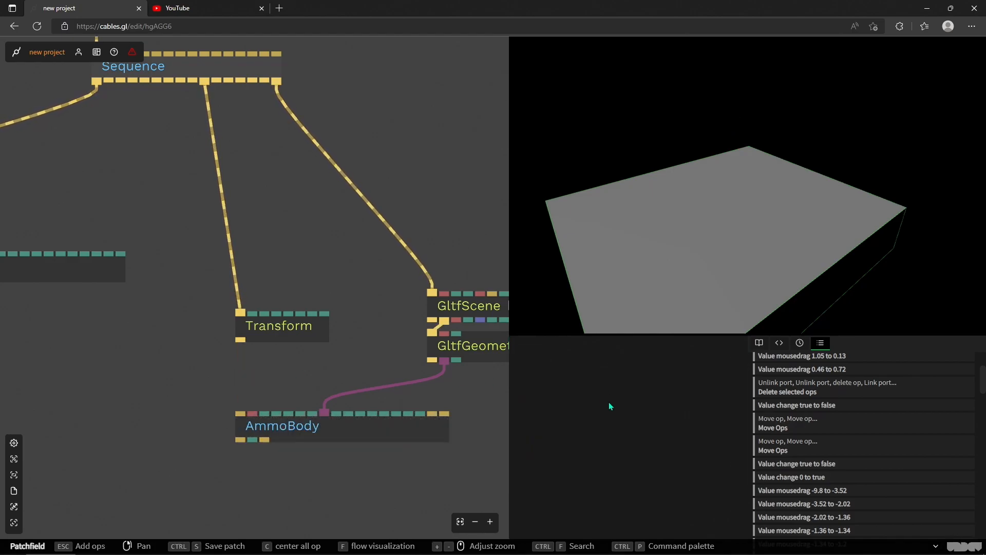
pyautogui.click(338, 424)
pyautogui.scroll(-2, 655, 492)
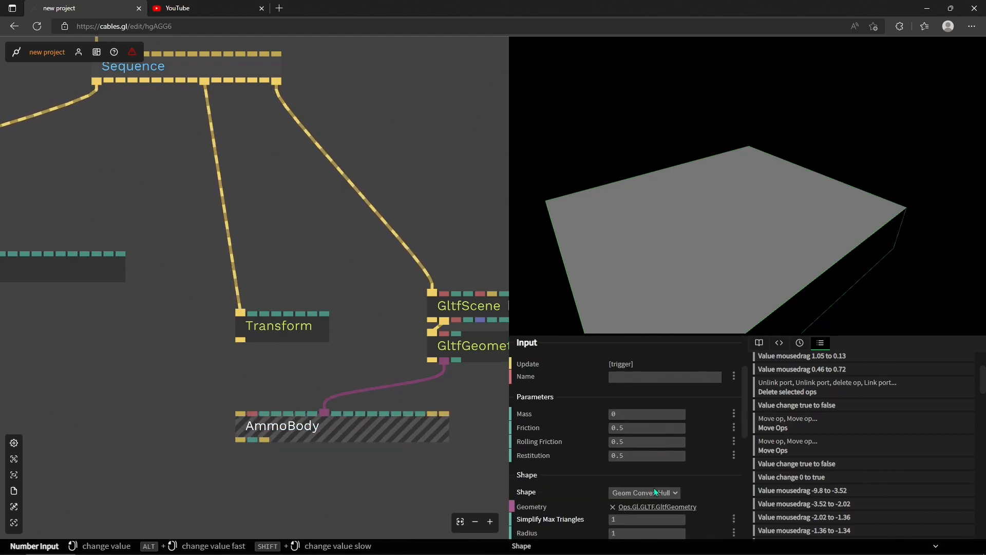
pyautogui.click(647, 518)
pyautogui.write('10000')
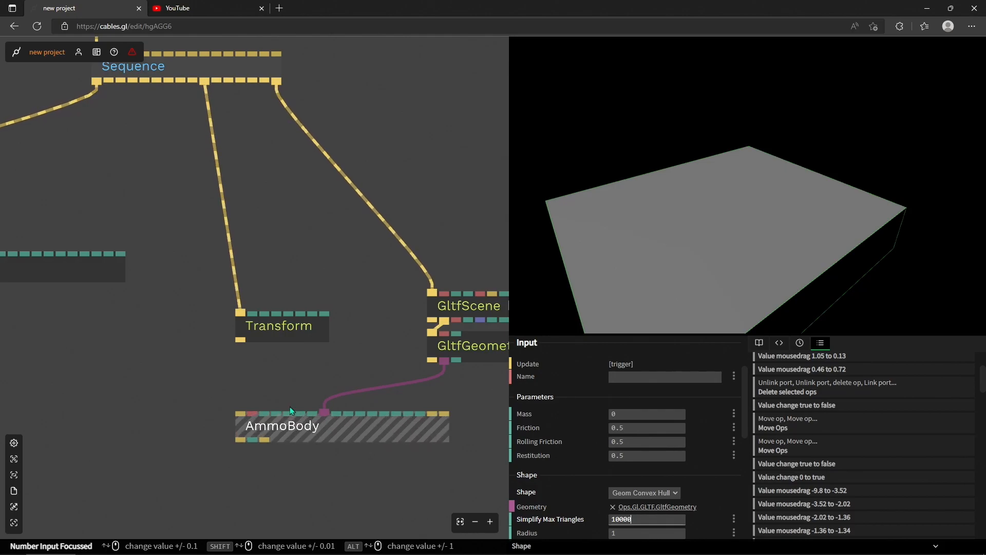
pyautogui.moveTo(240, 340); pyautogui.dragTo(241, 419)
pyautogui.moveTo(664, 226); pyautogui.dragTo(801, 149)
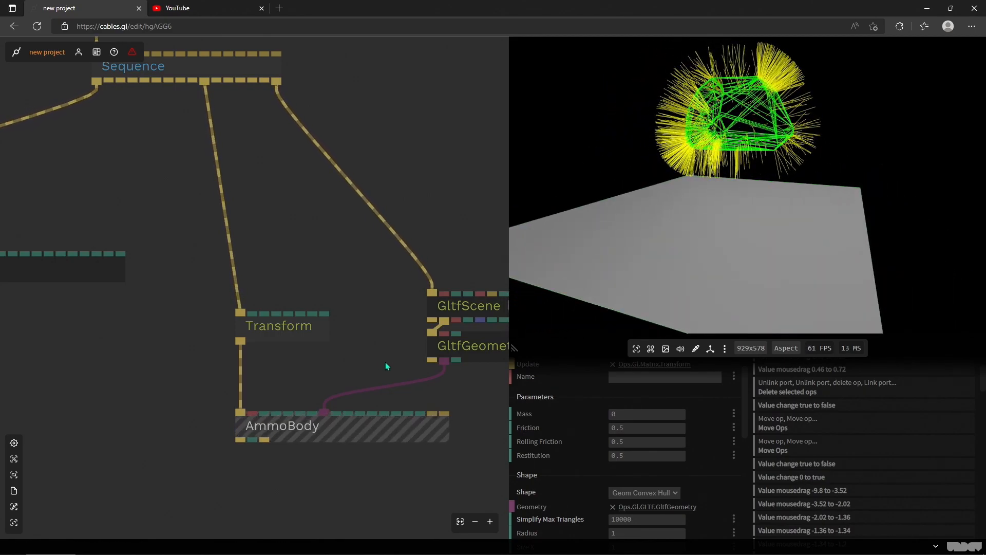
# Turn on the bunny GltfScene's Draw option and insert a PhongMaterial op above it
pyautogui.moveTo(385, 361); pyautogui.dragTo(229, 389)
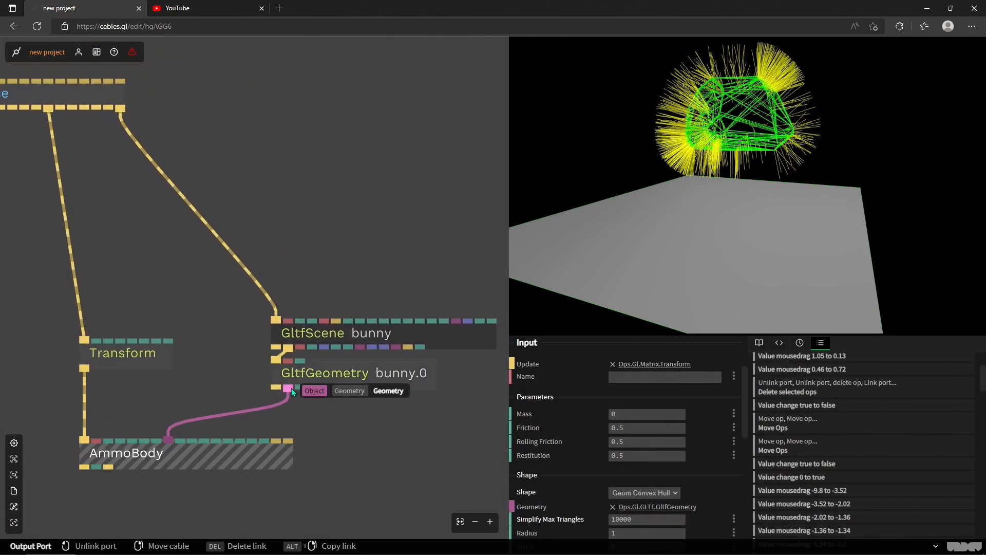
pyautogui.click(341, 333)
pyautogui.scroll(-1, 608, 431)
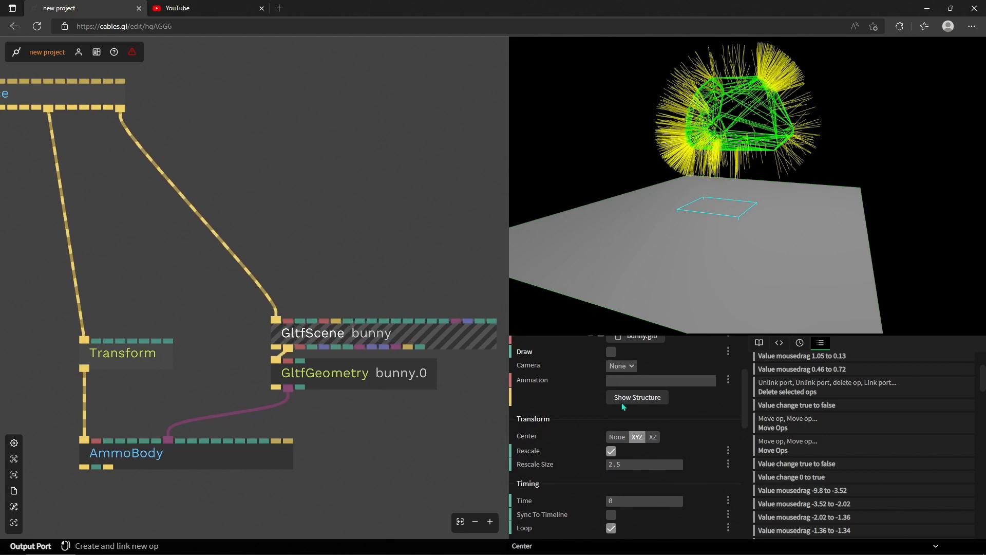
pyautogui.click(612, 352)
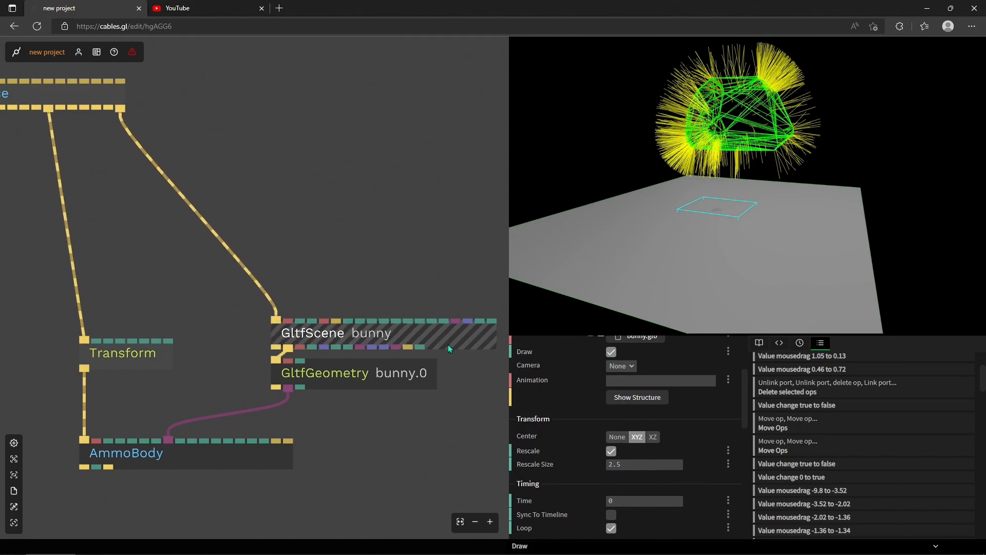
pyautogui.click(232, 258)
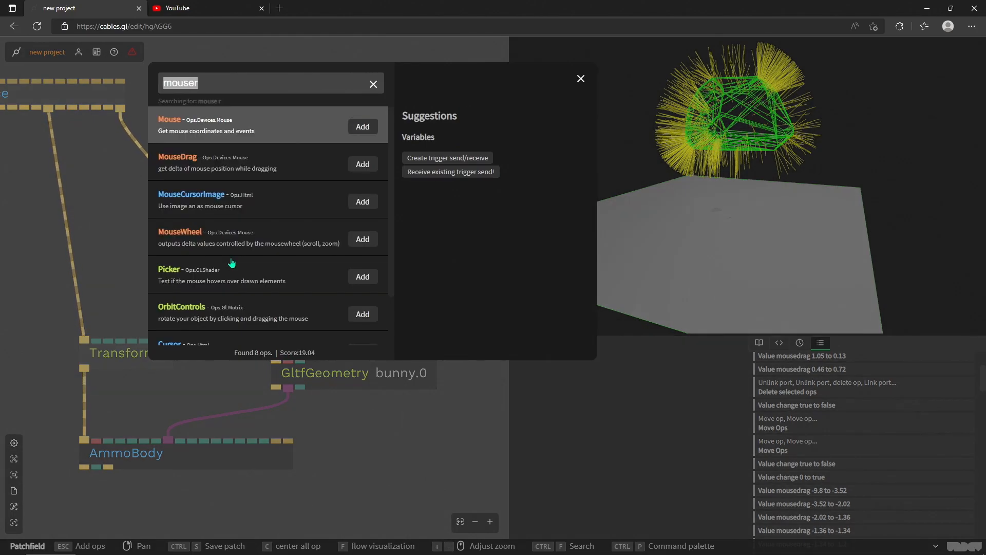
pyautogui.write('phong')
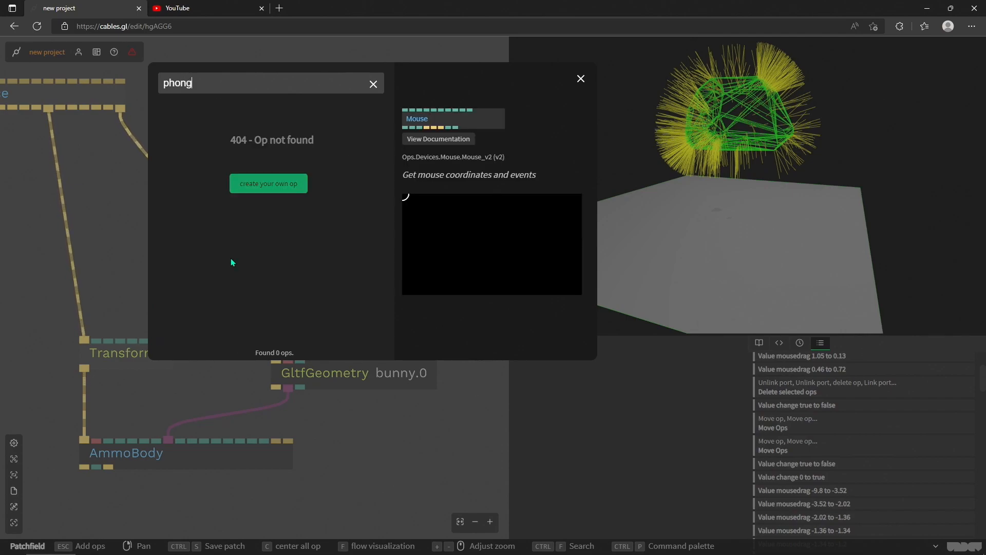
pyautogui.press('Return')
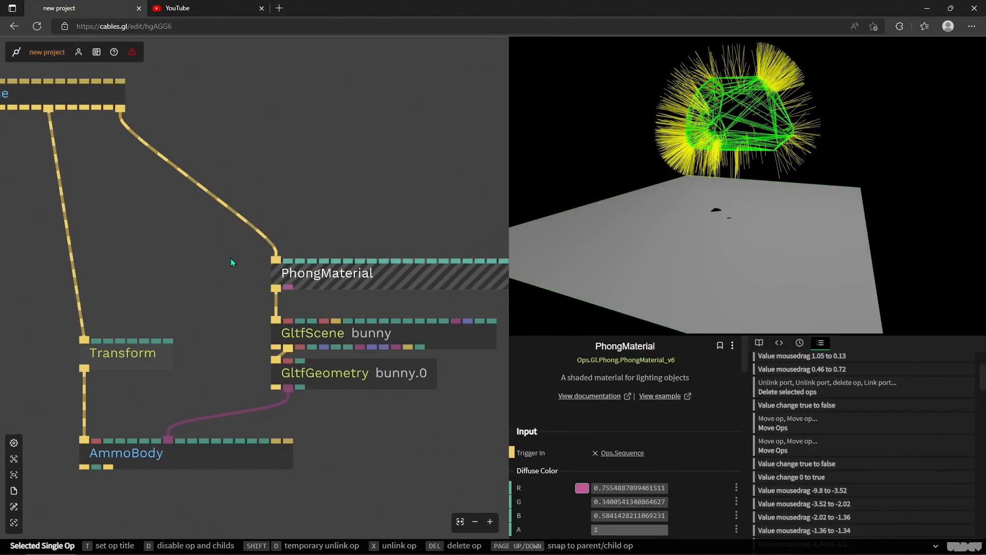
# Insert a Transform above the PhongMaterial and move the bunny beside the hull, to about X 6.65 and Y 4.15
pyautogui.click(247, 229)
pyautogui.write('transf')
pyautogui.press('Return')
pyautogui.moveTo(720, 213); pyautogui.dragTo(567, 129)
pyautogui.moveTo(826, 162)
pyautogui.mouseDown()
pyautogui.moveTo(780, 152)
pyautogui.moveTo(813, 176)
pyautogui.mouseUp()
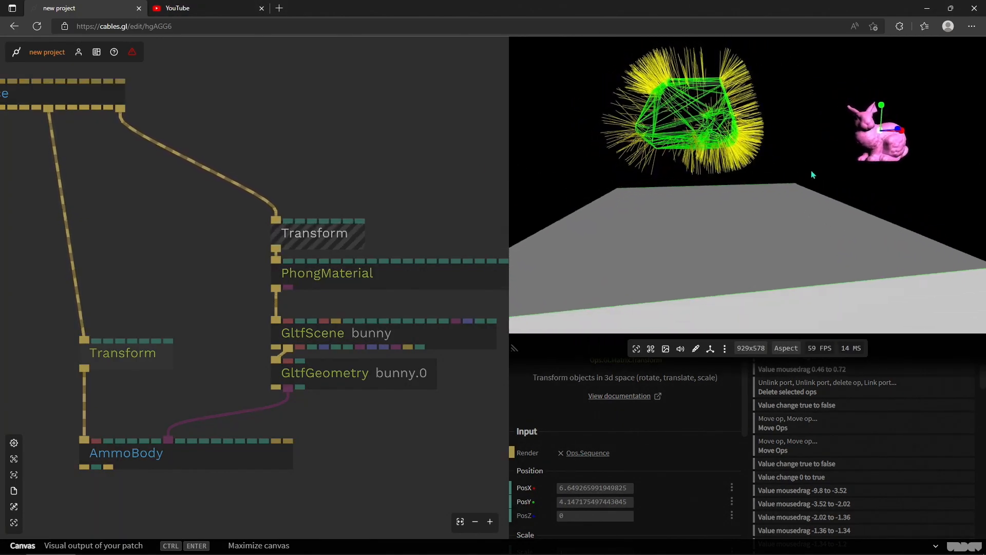
# Turn off Rescale on the GltfScene so the bunny is drawn at its original size
pyautogui.click(389, 337)
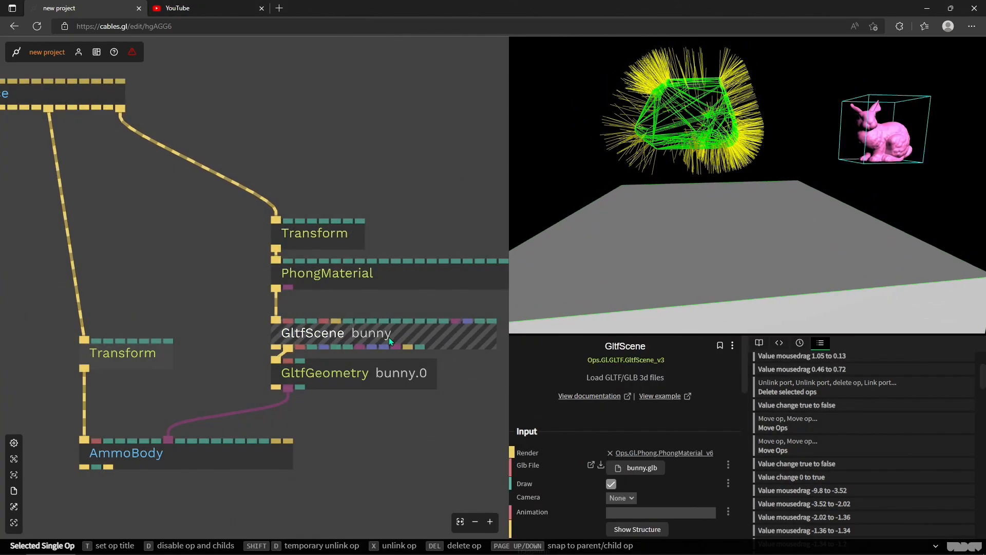
pyautogui.scroll(-5, 615, 392)
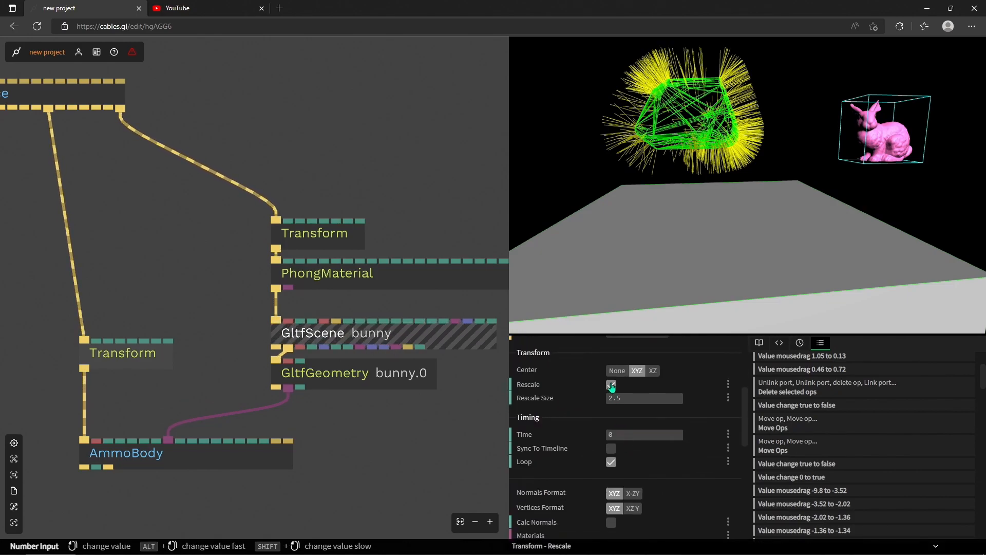
pyautogui.click(612, 385)
pyautogui.moveTo(808, 147); pyautogui.dragTo(765, 168)
# Remove the cable from the Sequence to the ground branch and compare the convex hull with the bunny model
pyautogui.moveTo(100, 239); pyautogui.dragTo(223, 246)
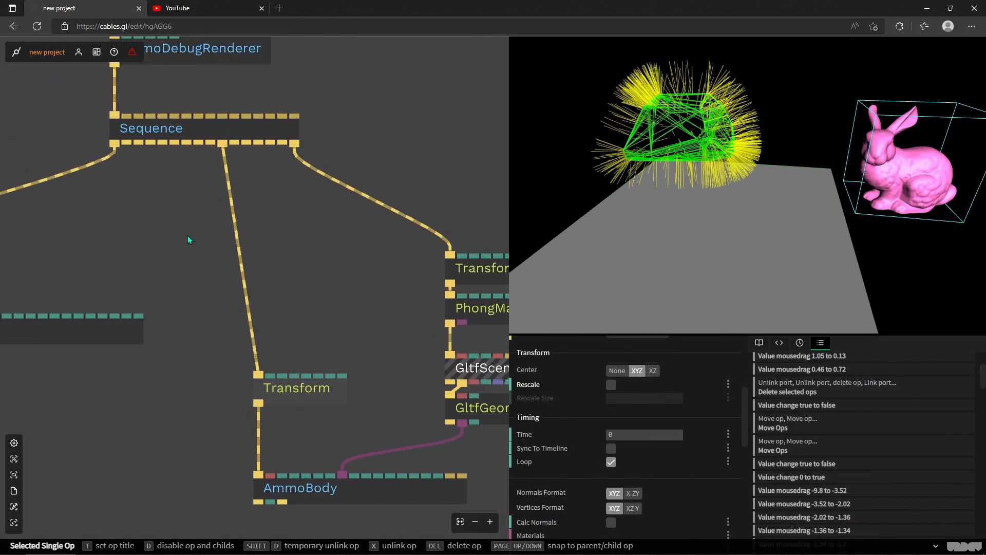
pyautogui.click(64, 168)
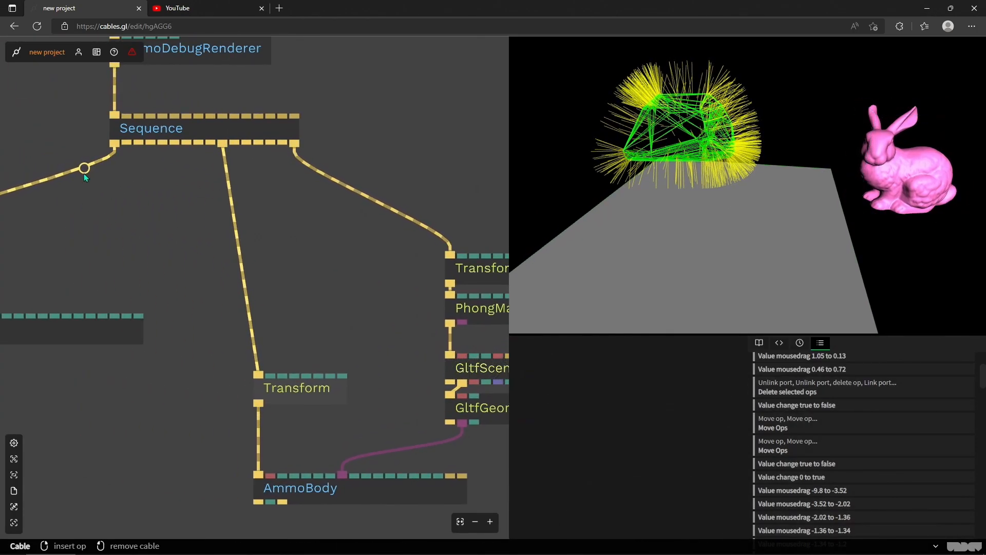
pyautogui.keyDown('alt'); pyautogui.click(83, 165); pyautogui.keyUp('alt')
pyautogui.moveTo(733, 236); pyautogui.dragTo(687, 193)
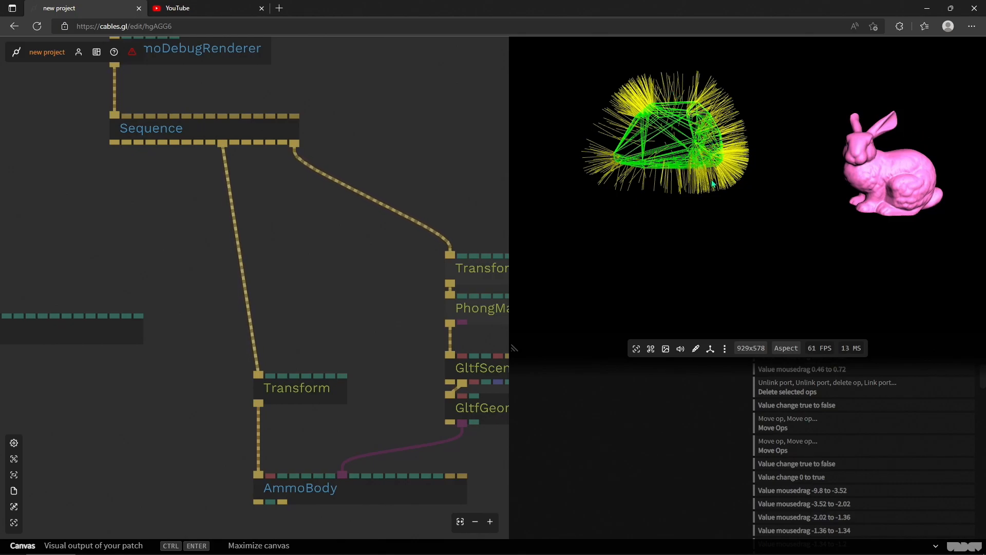
pyautogui.moveTo(673, 142); pyautogui.dragTo(819, 194)
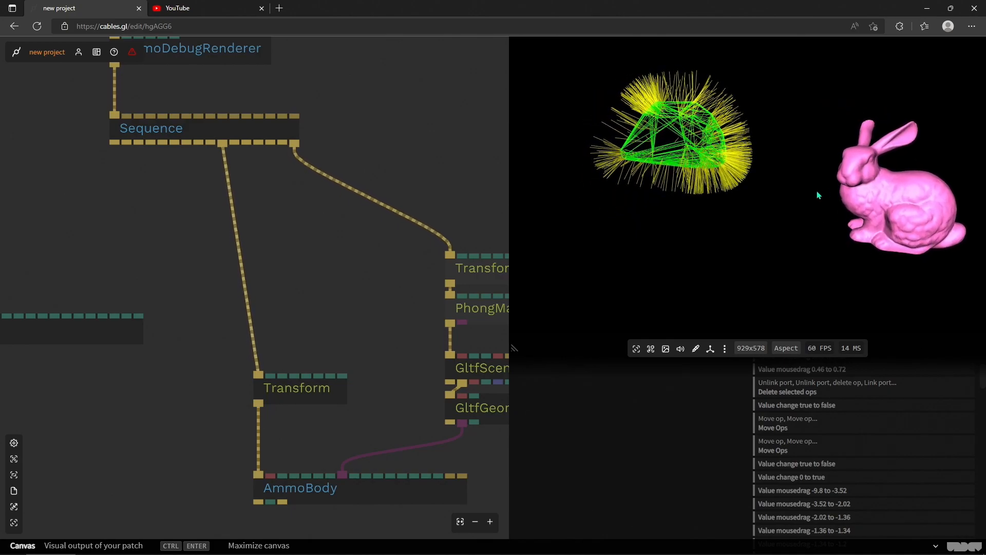